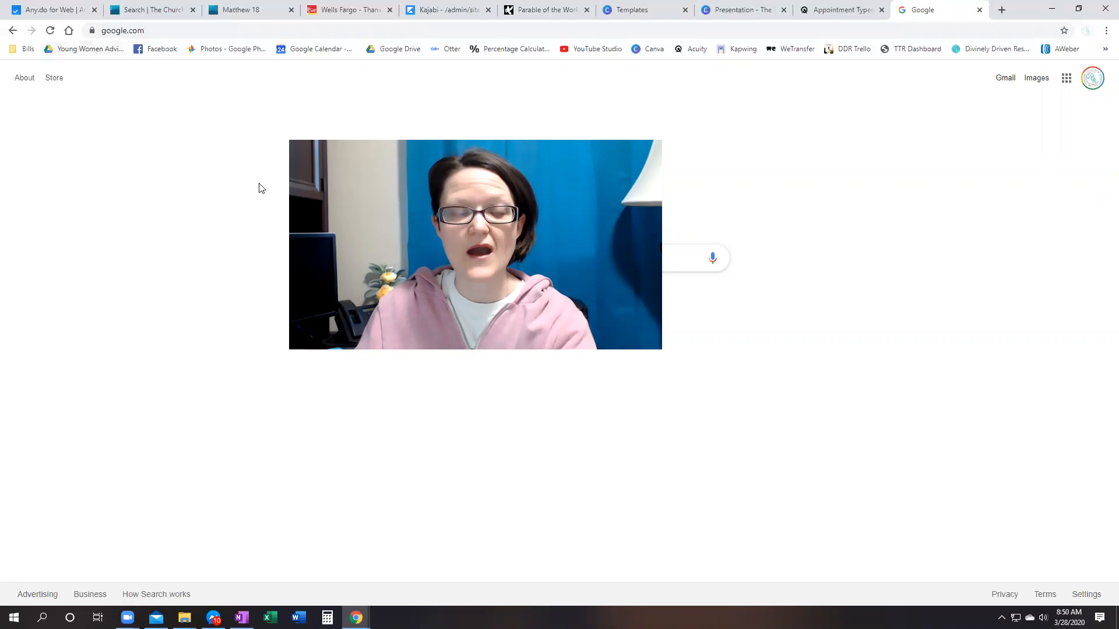
Open the fiverr.com website.
left_click(130, 36)
type("fi")
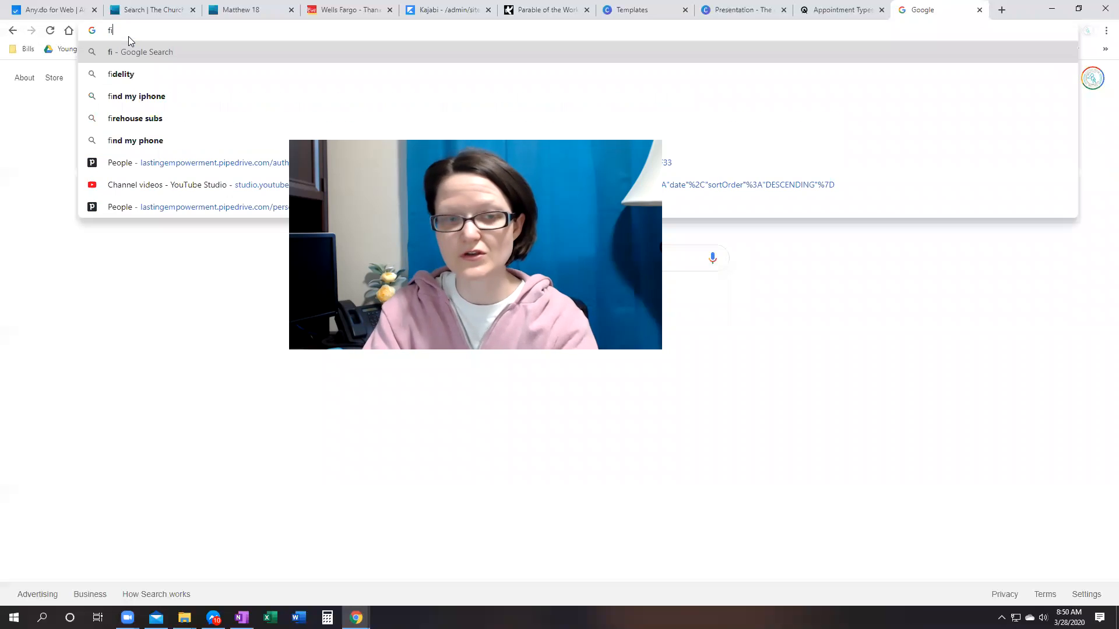
type("verr.com")
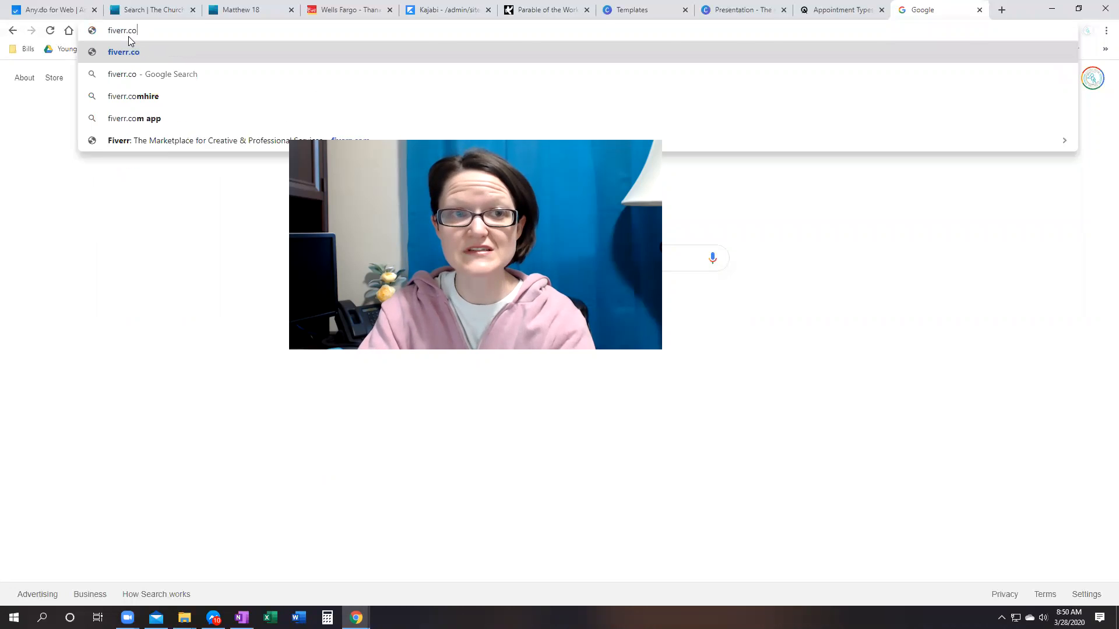
key("Return")
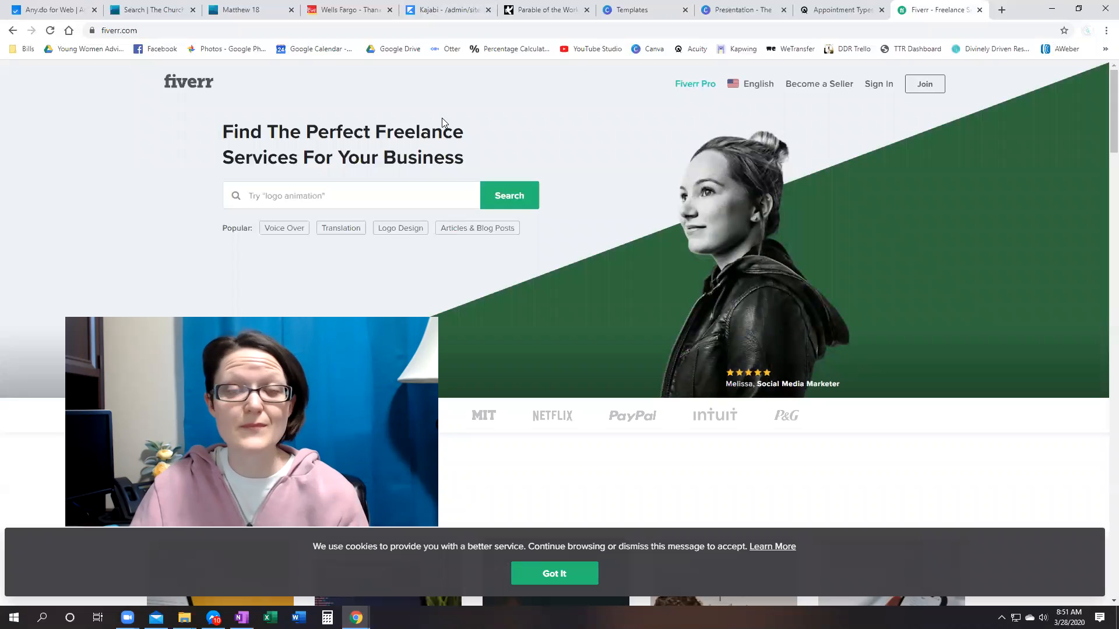
Go back to the google.com homepage.
left_click(176, 31)
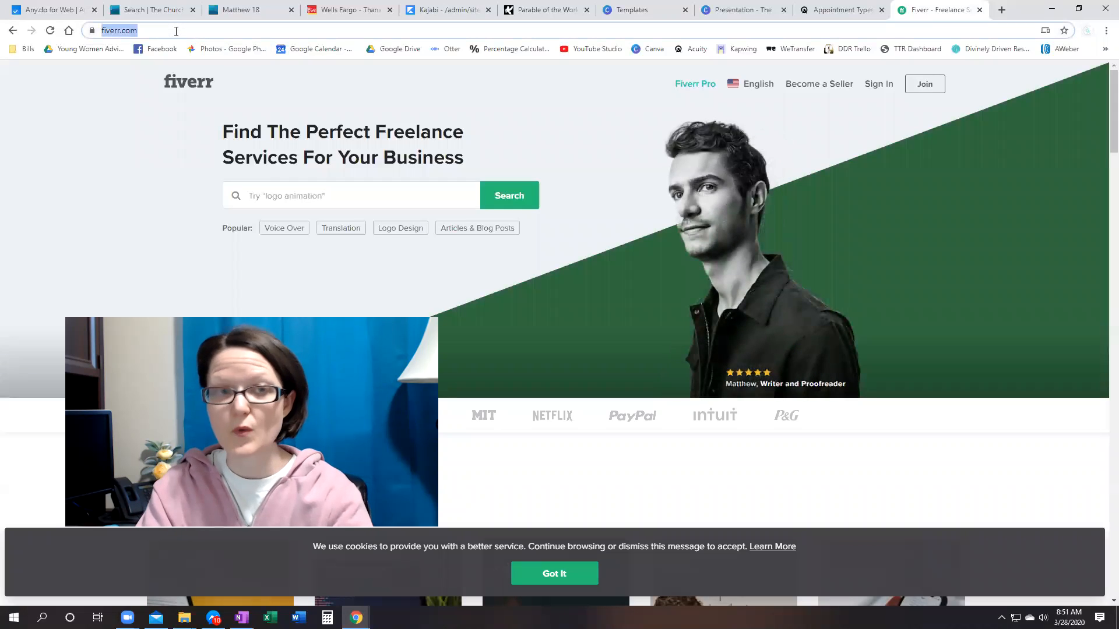
type("googl")
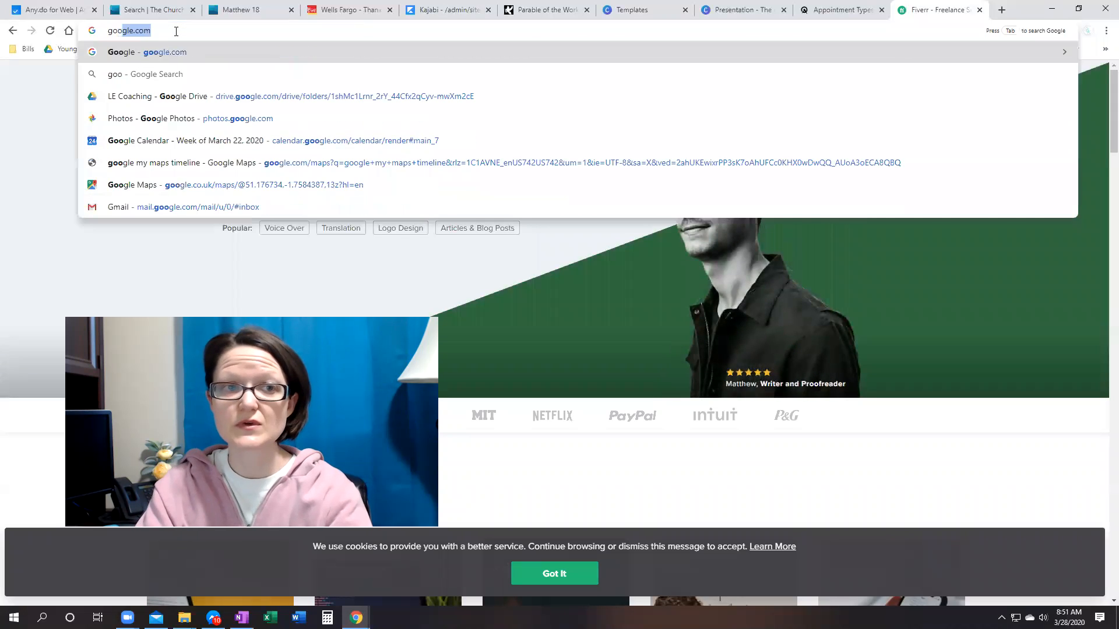
key("Return")
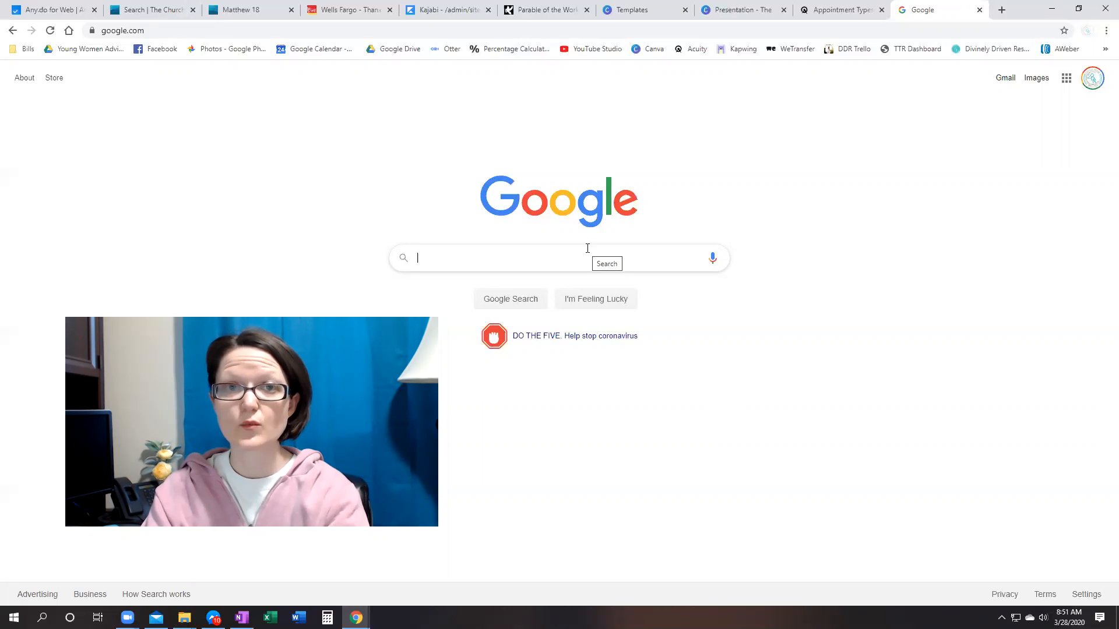
Search Google for "logo: women light".
type("logo")
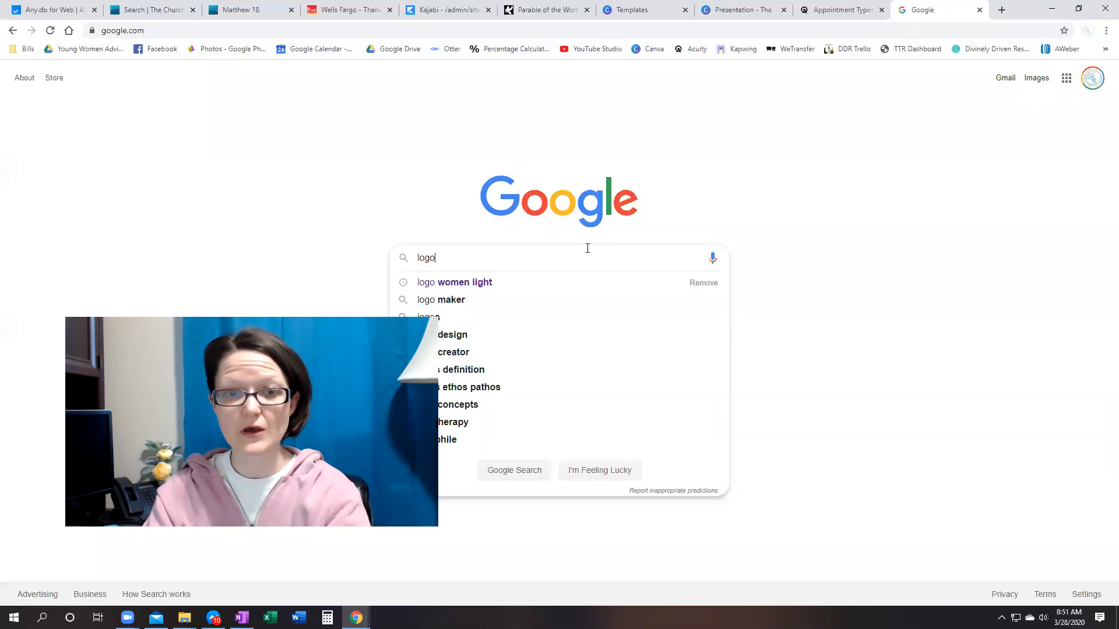
type(": ")
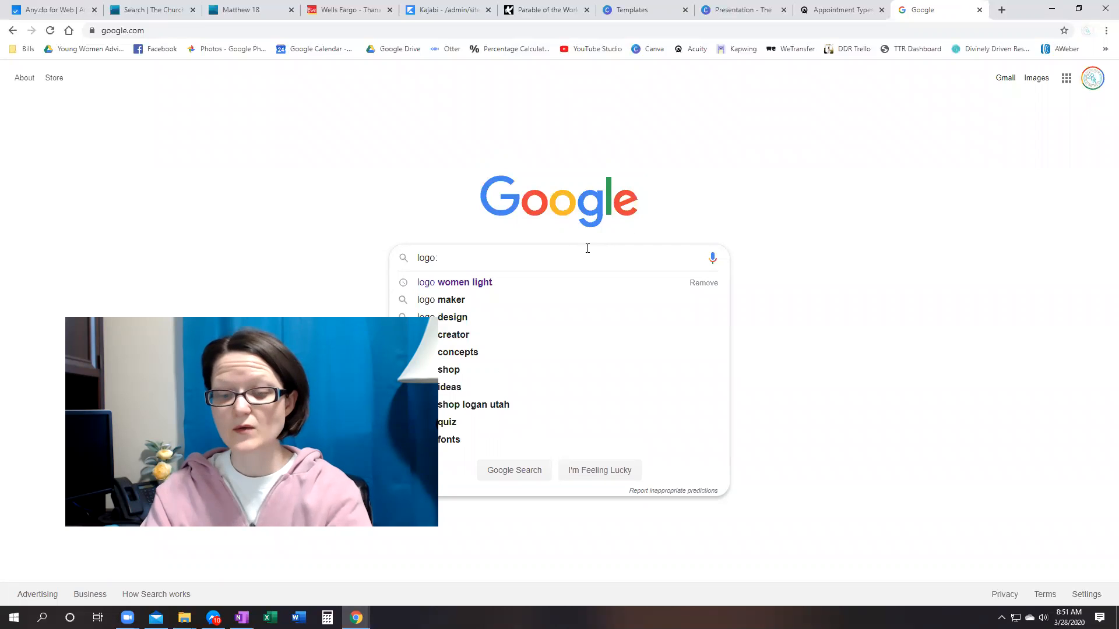
type("women")
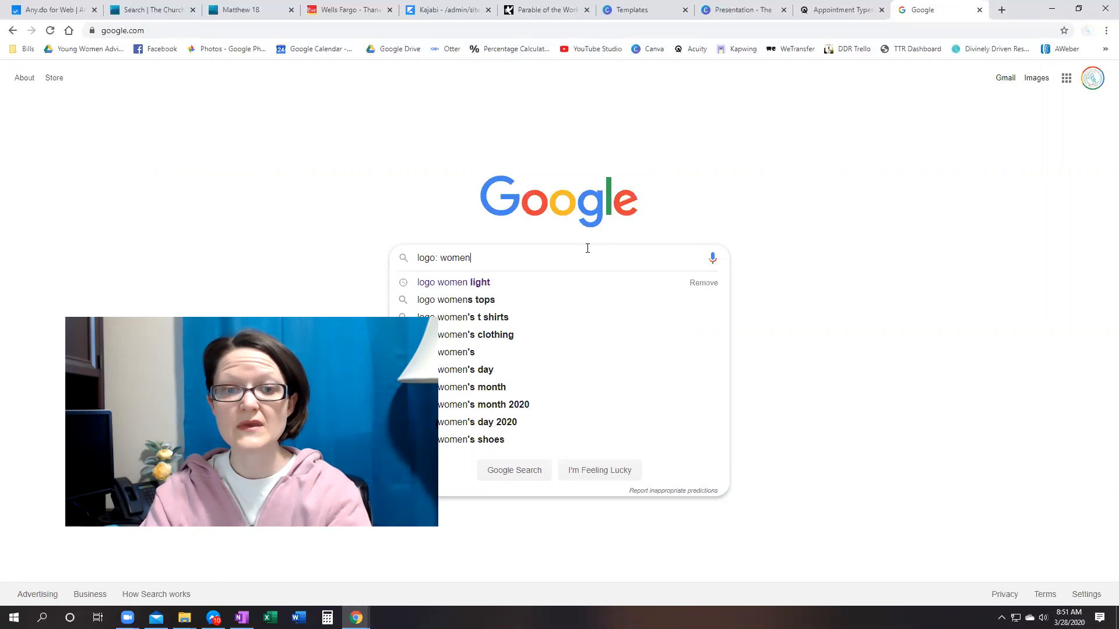
type(" light")
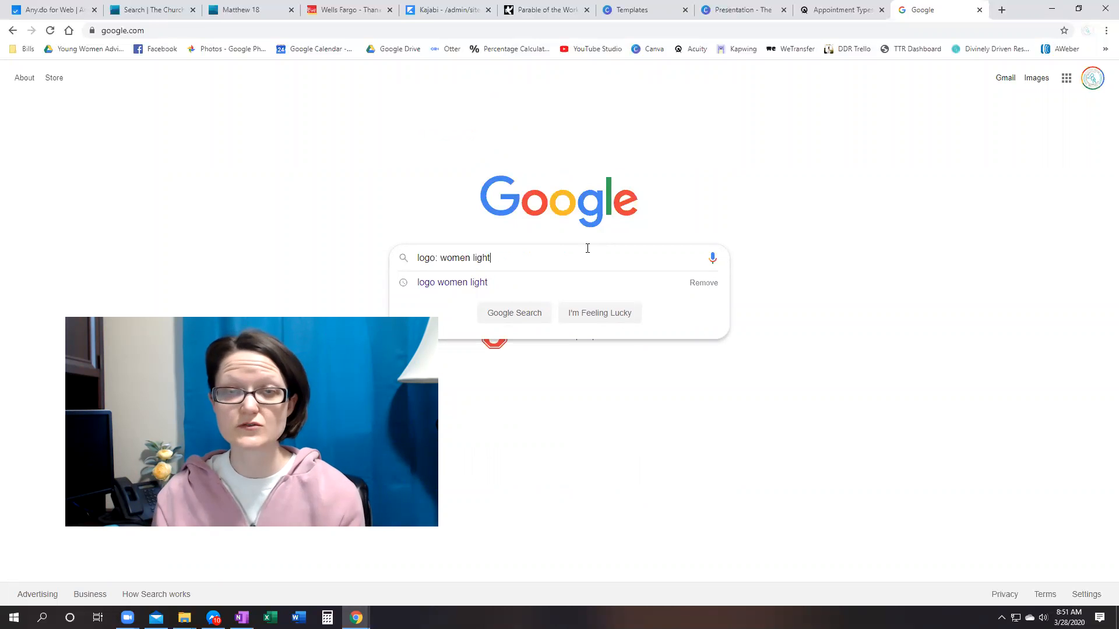
key("Return")
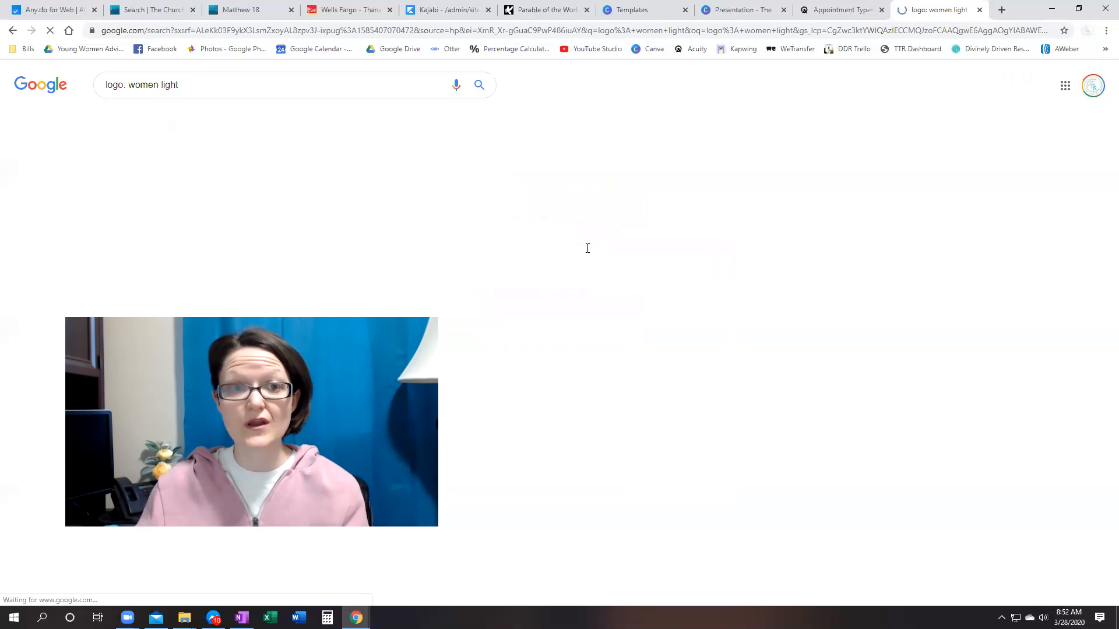
Change the search to "logo: women empowerment" and show the image results.
left_click(175, 82)
double_click(174, 83)
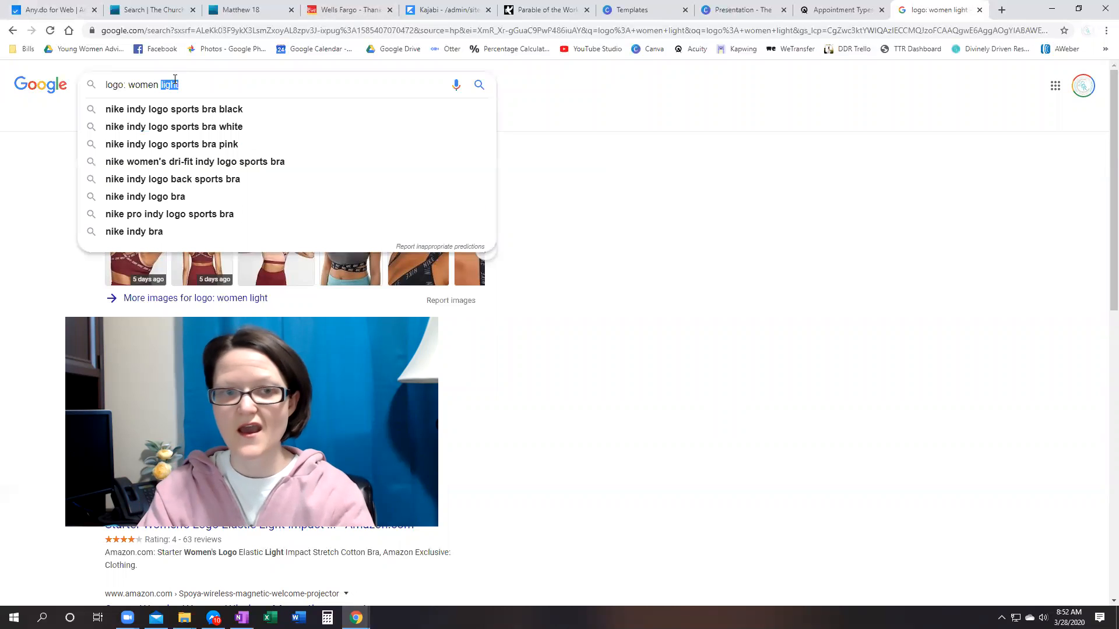
type("empowerment")
key("Return")
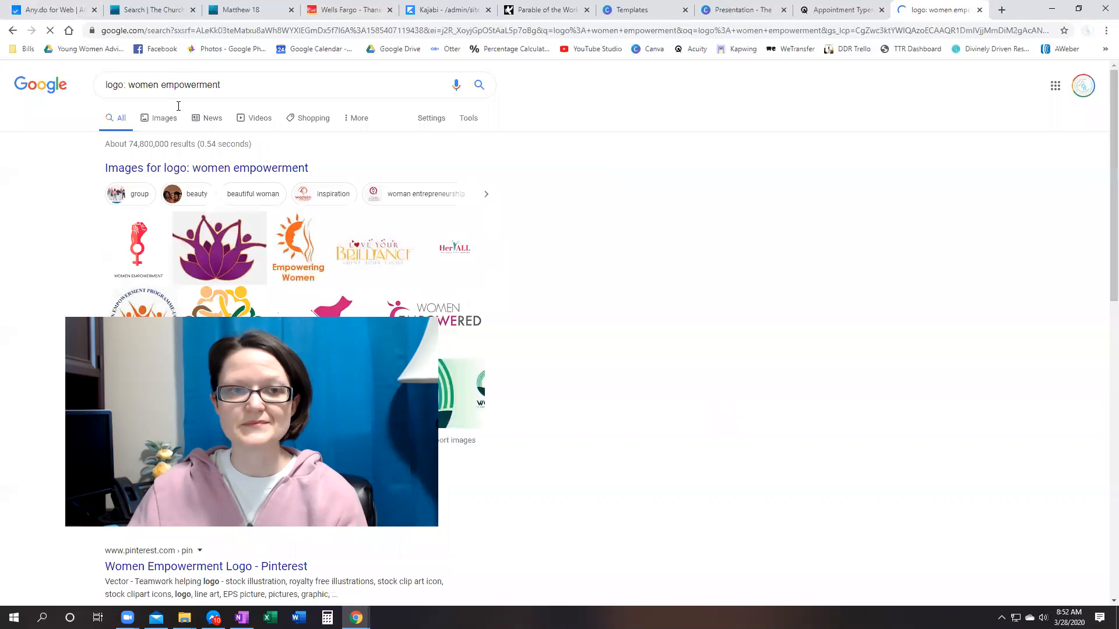
left_click(158, 119)
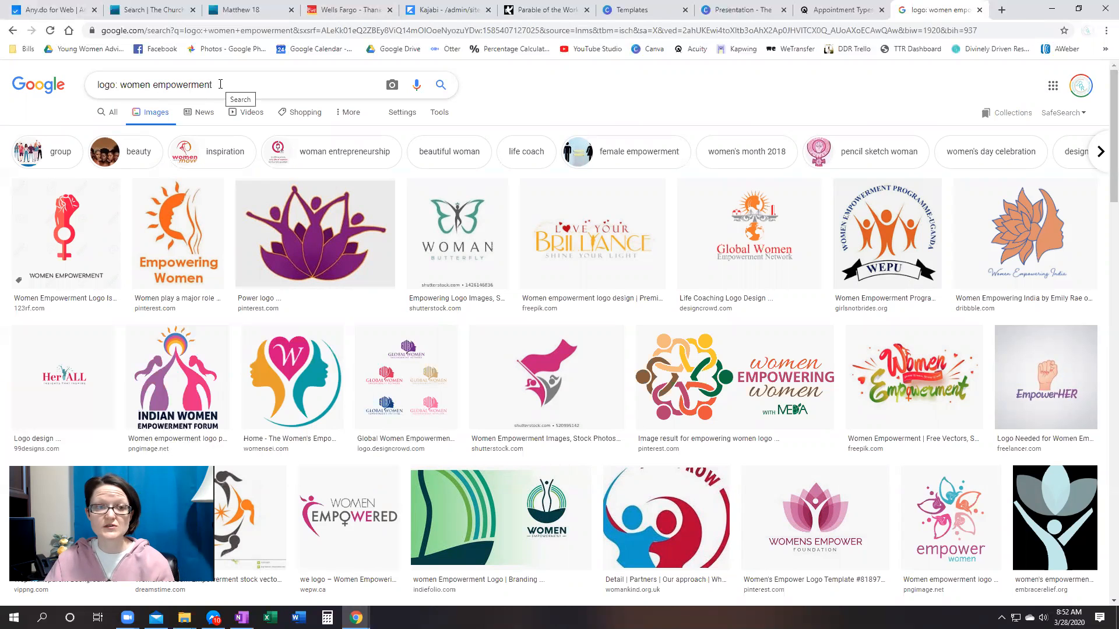
Preview the red raised-fist Women Empowerment logo and look over it and the surrounding image results.
left_click(61, 256)
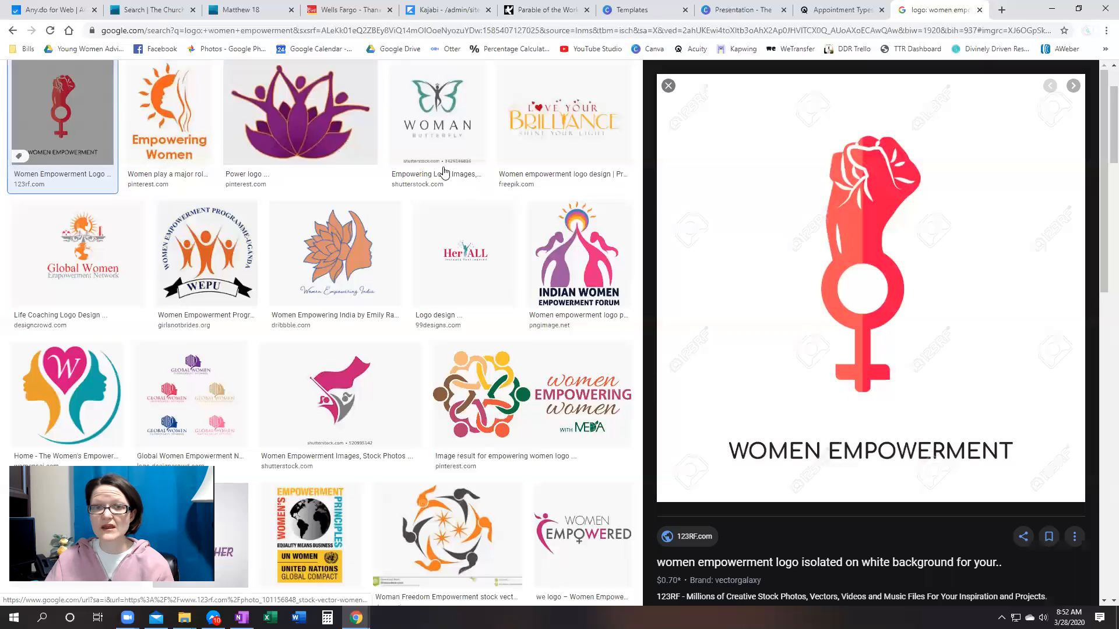
scroll(152, 111, "up", 2)
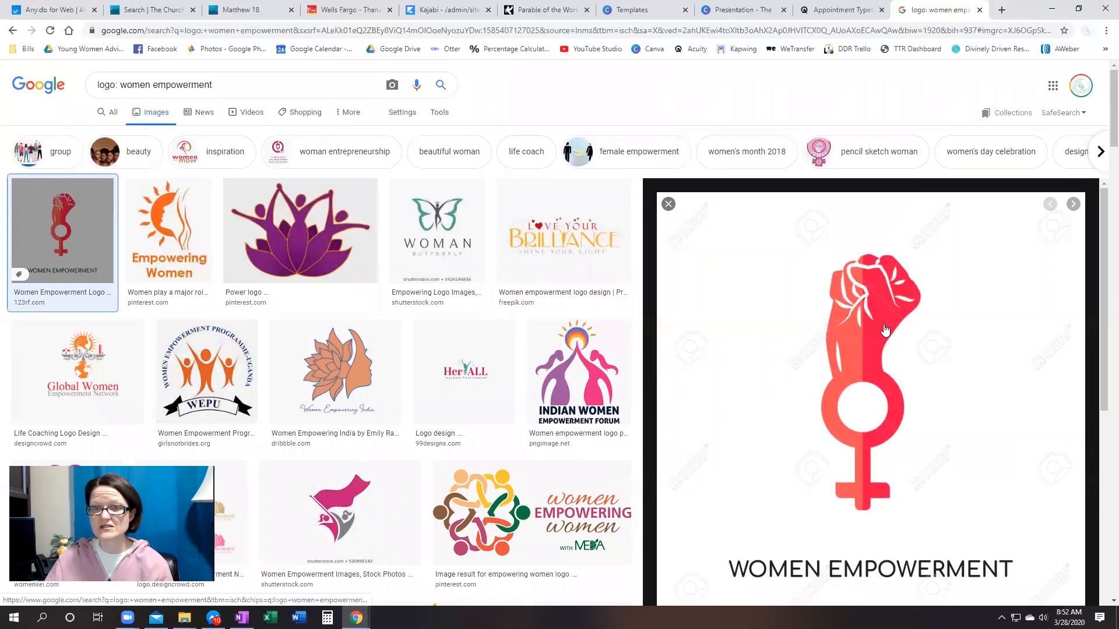
scroll(884, 322, "down", 3)
scroll(883, 322, "up", 3)
scroll(929, 278, "up", 2)
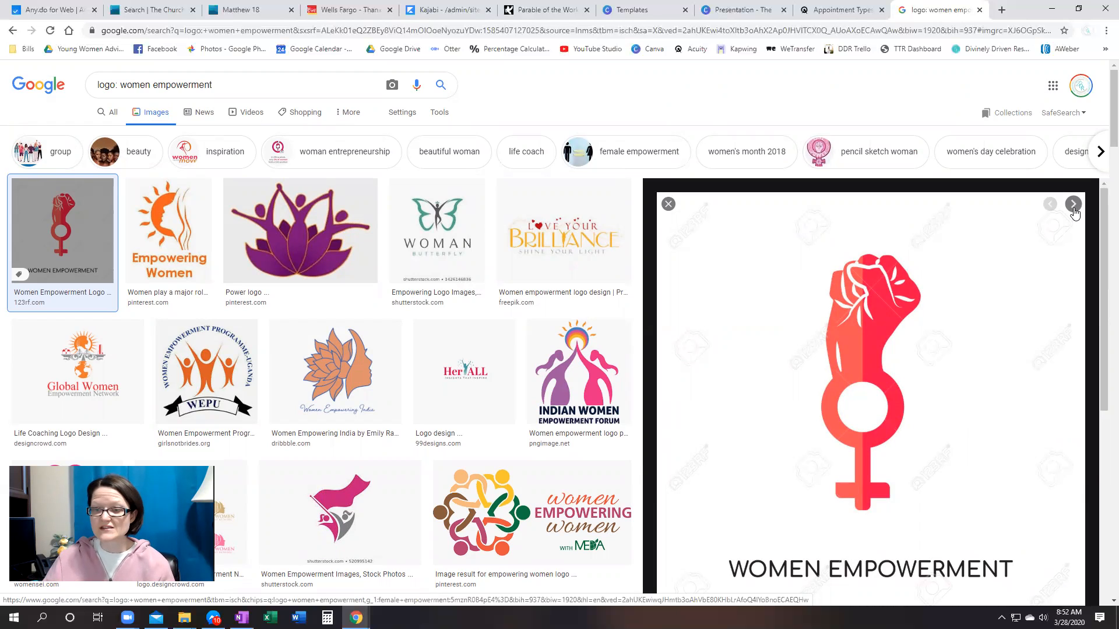
Copy the orange Empowering Women sun logo and paste it into a new blank Word document.
left_click(1073, 205)
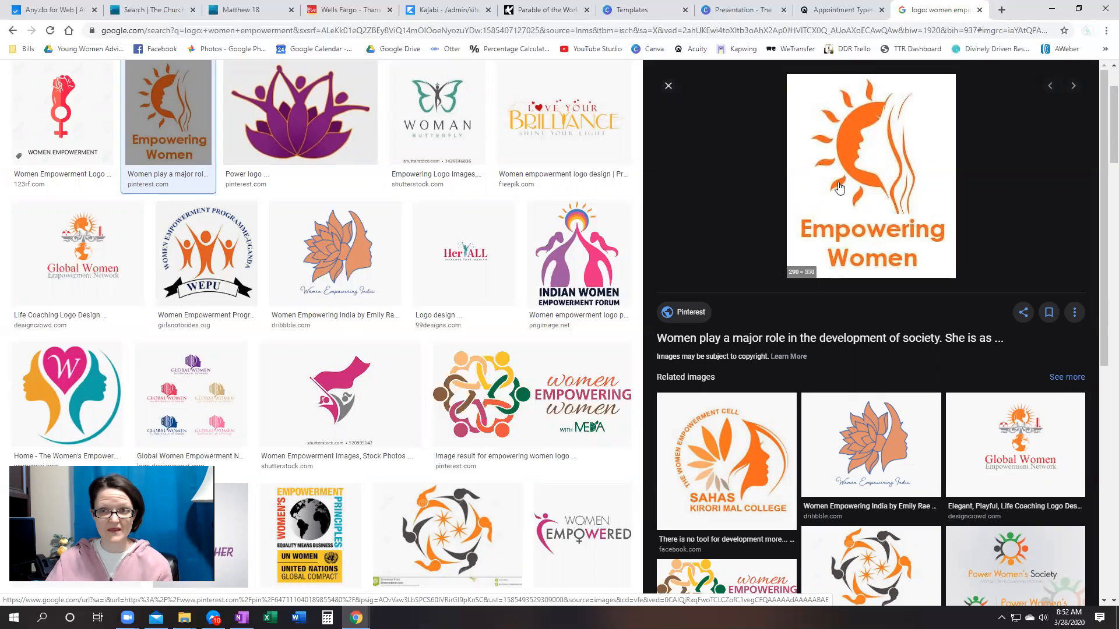
right_click(861, 169)
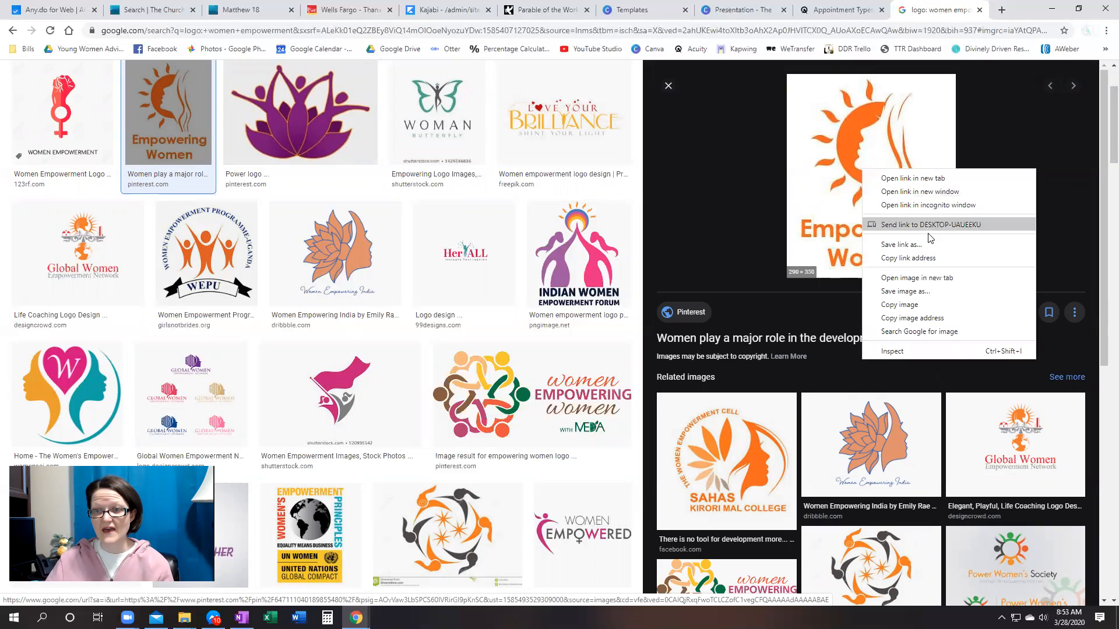
left_click(915, 297)
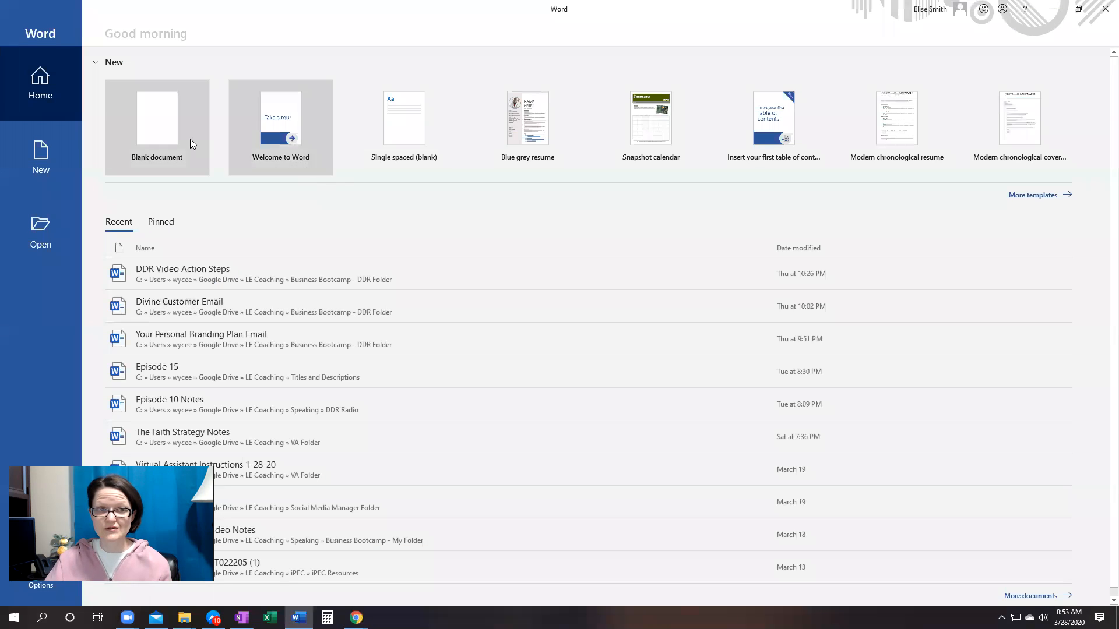
left_click(216, 150)
key("ctrl+v")
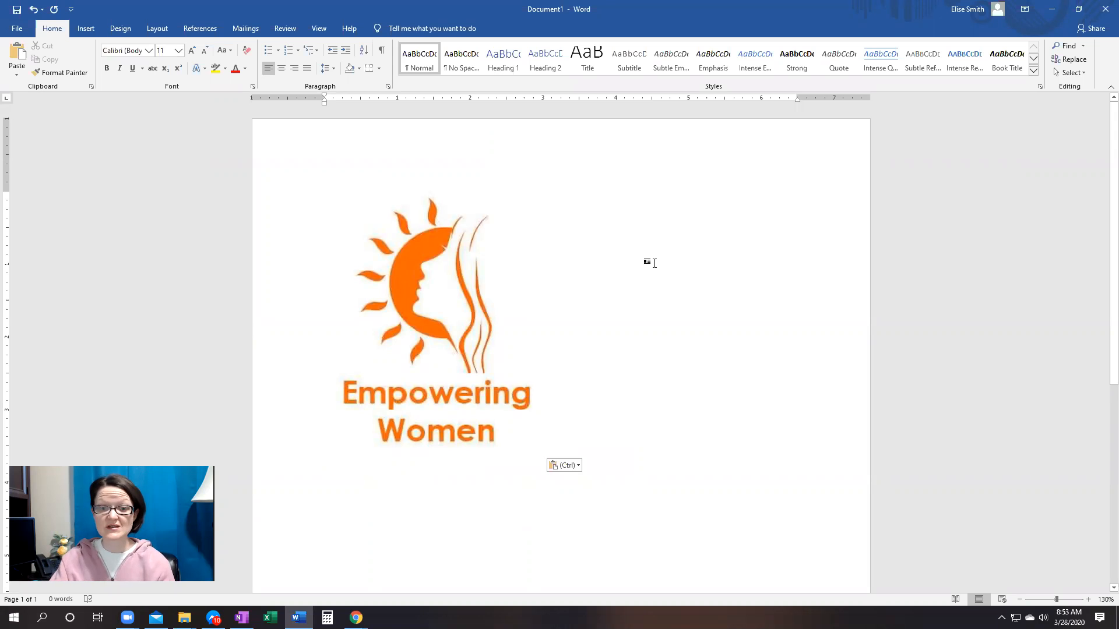
Copy the Woman Butterfly logo from the browser's image results and paste it below the Empowering Women logo in the Word document.
left_click(1060, 13)
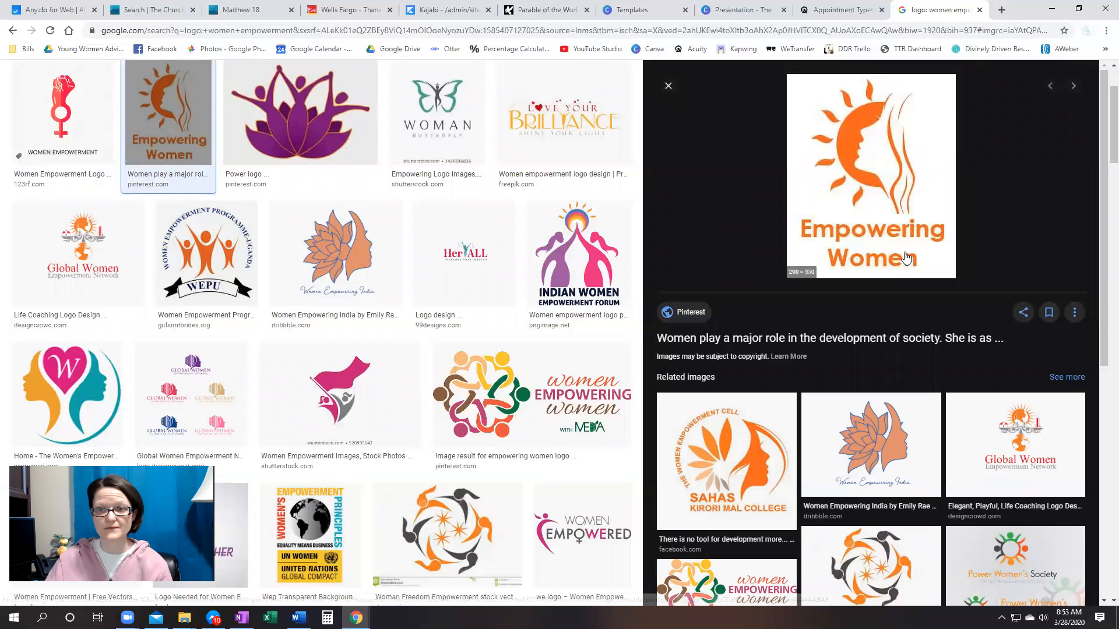
left_click(1073, 88)
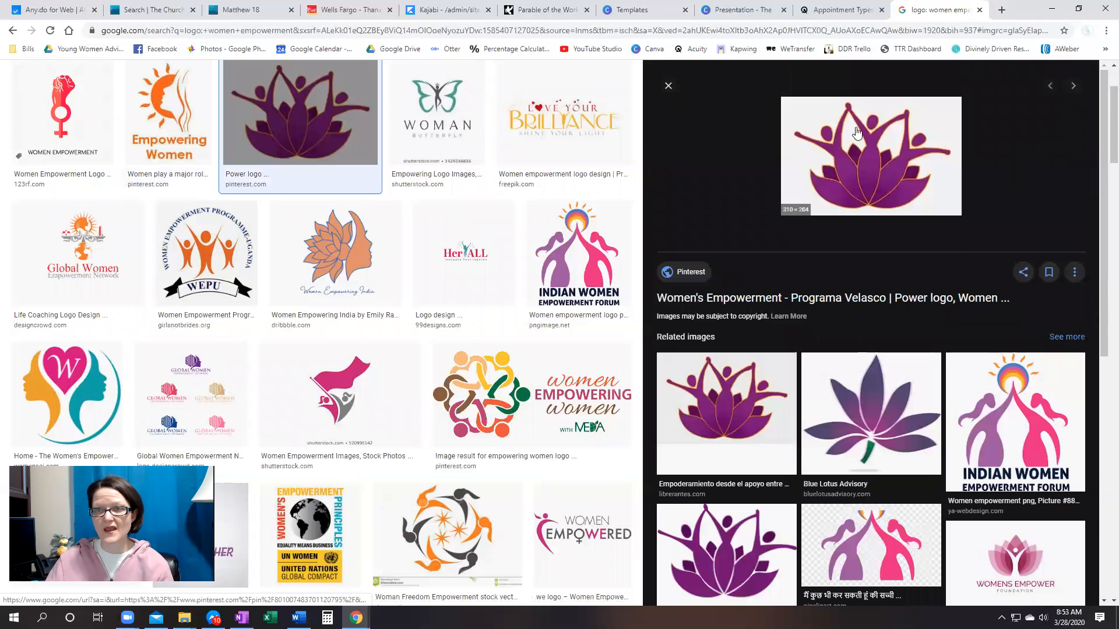
left_click(1073, 87)
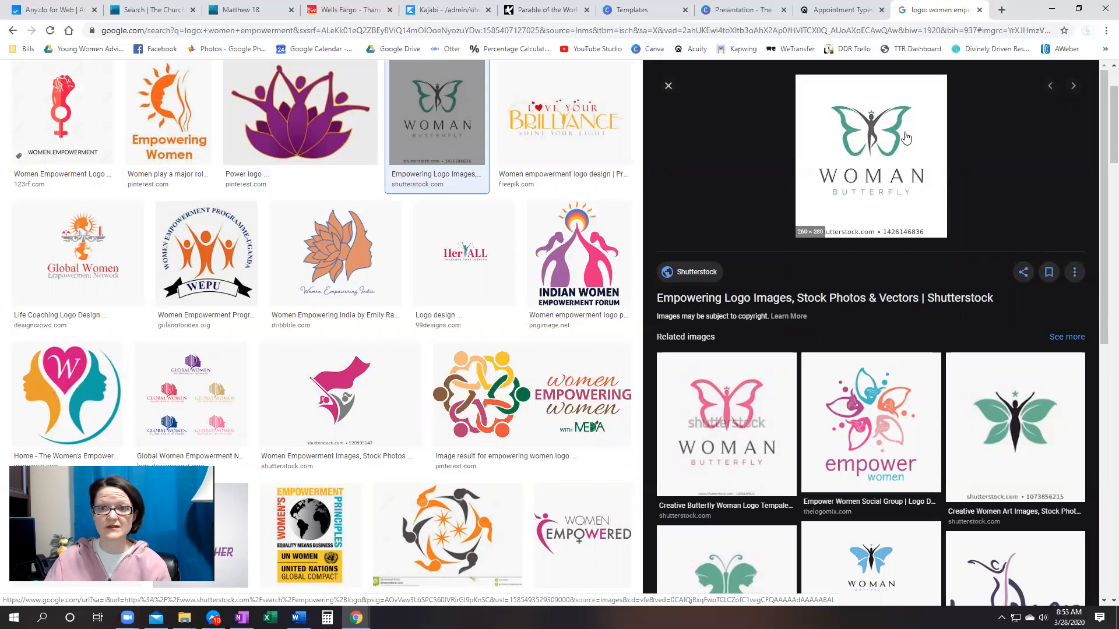
right_click(878, 138)
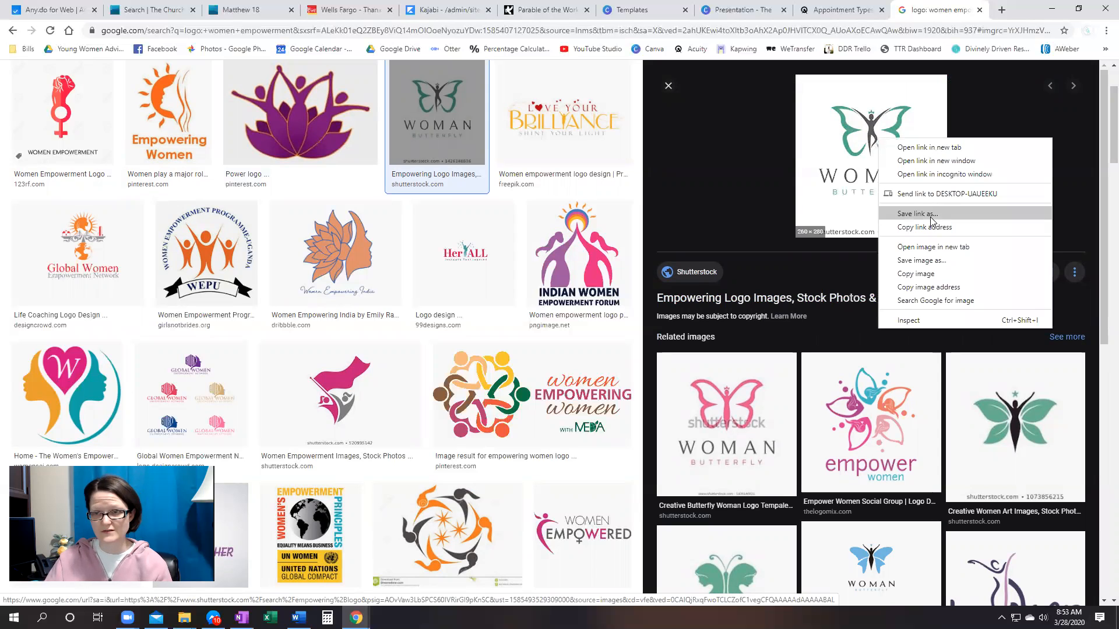
left_click(922, 274)
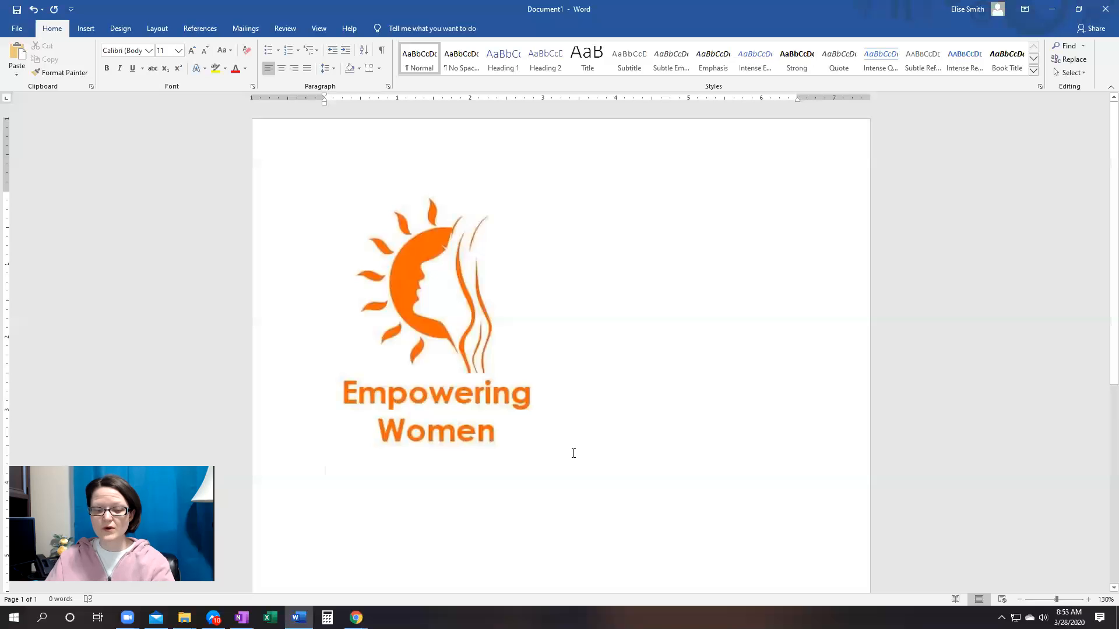
key("ctrl+v")
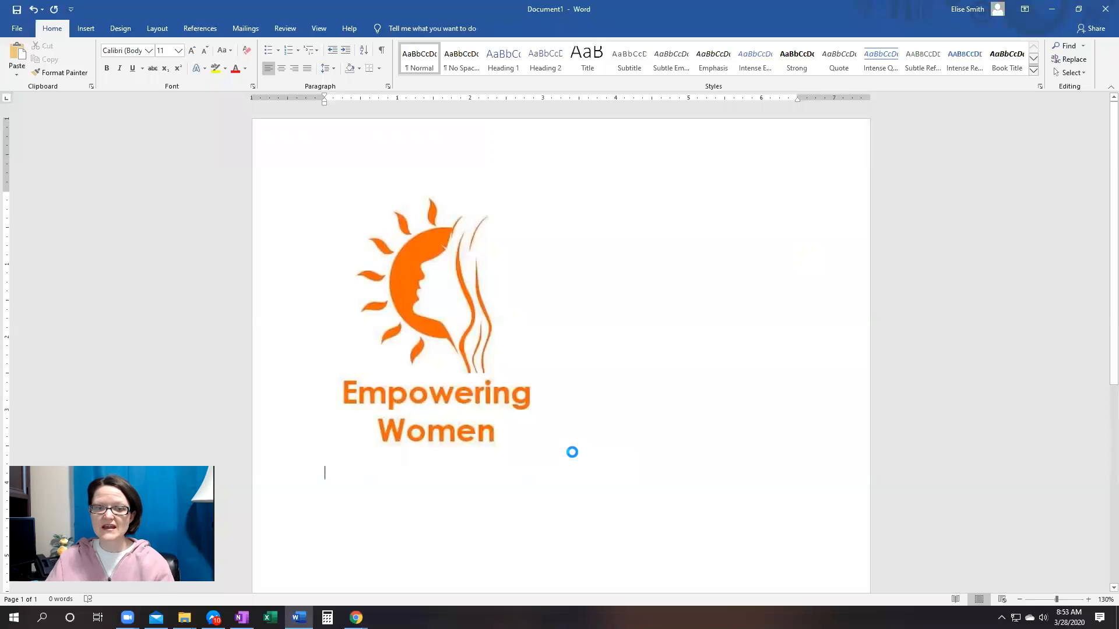
key("Return")
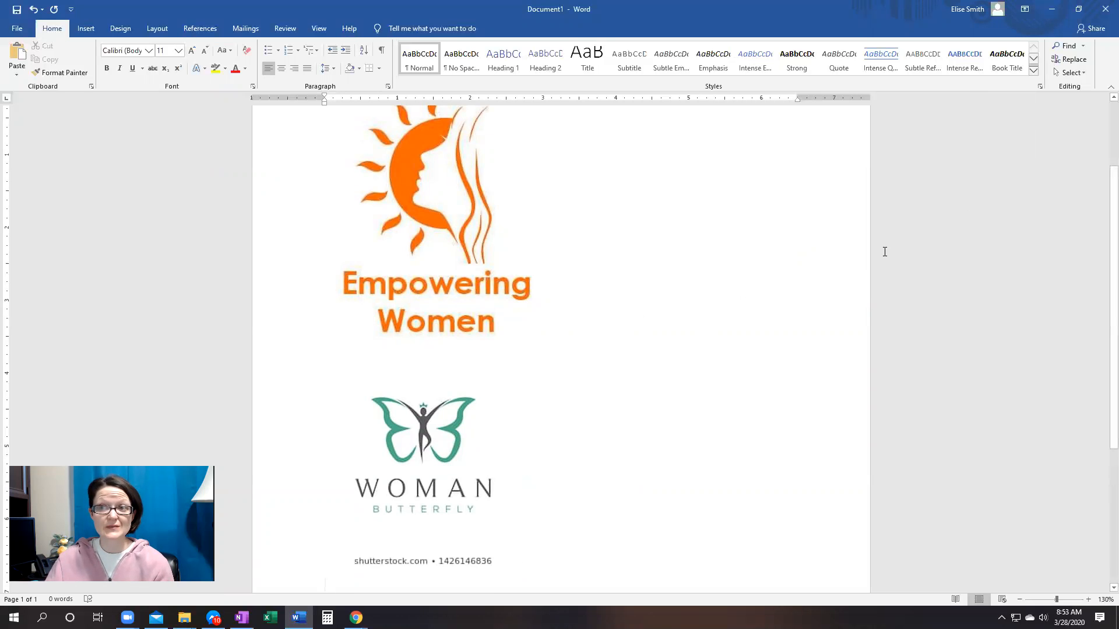
Return to the browser and examine the logo previews one by one, from Love Your Brilliance to the Women's Empowerment Institute logo.
left_click(1055, 9)
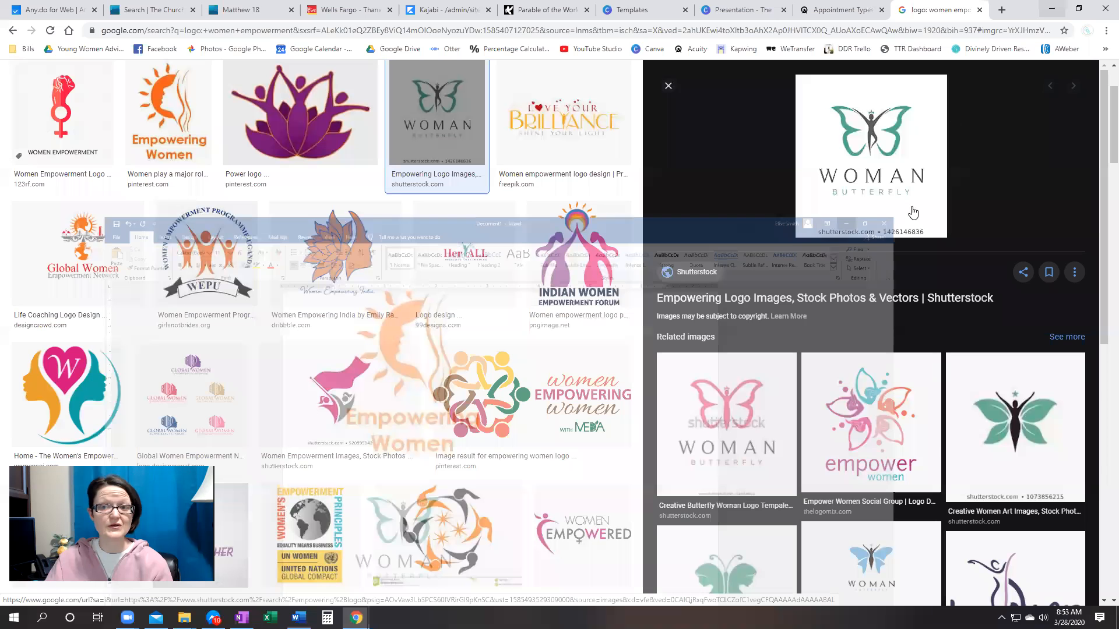
left_click(1074, 87)
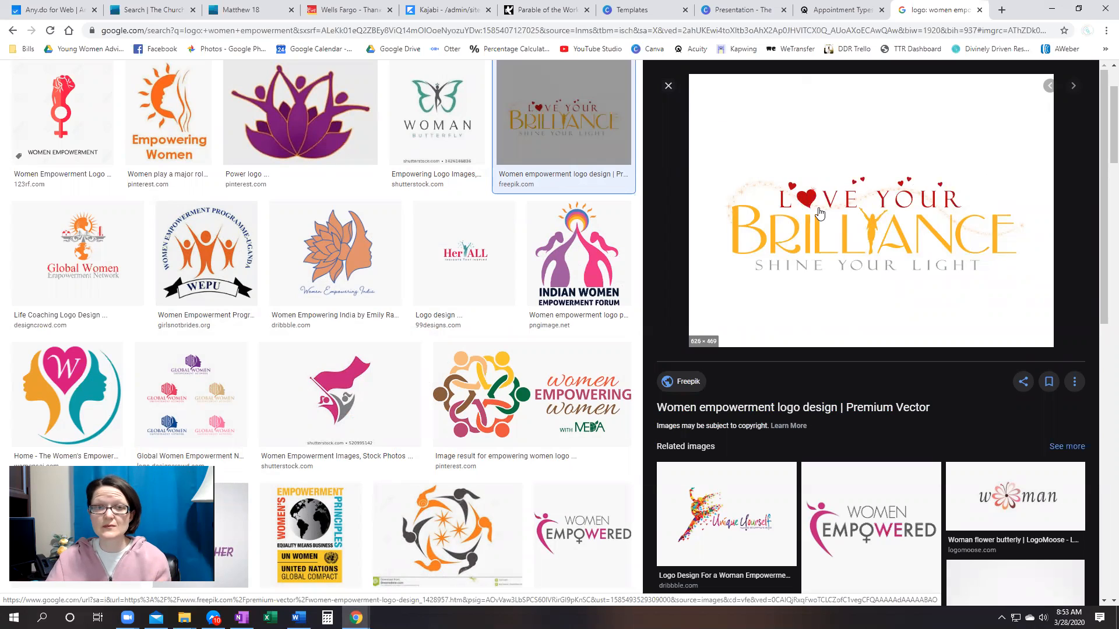
left_click(1074, 88)
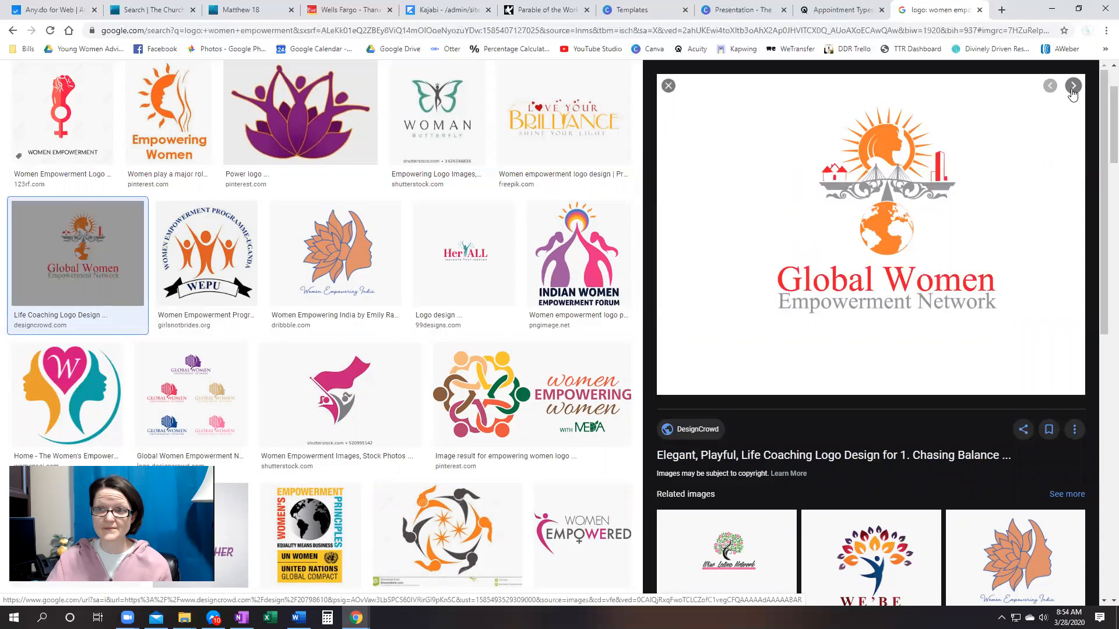
left_click(1074, 87)
left_click(1073, 87)
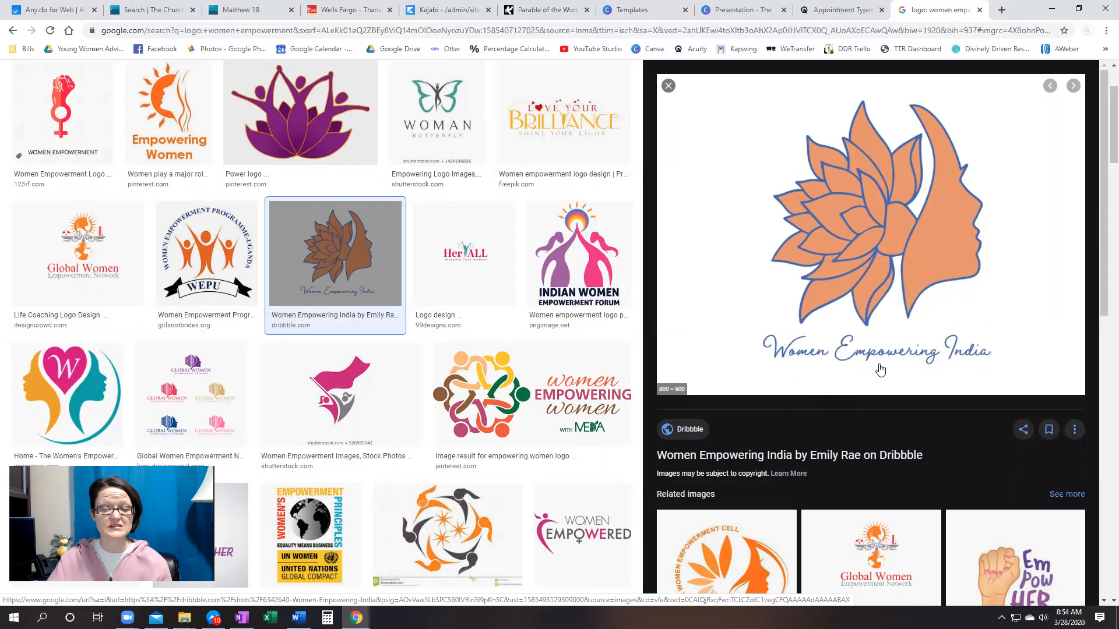
left_click(1073, 86)
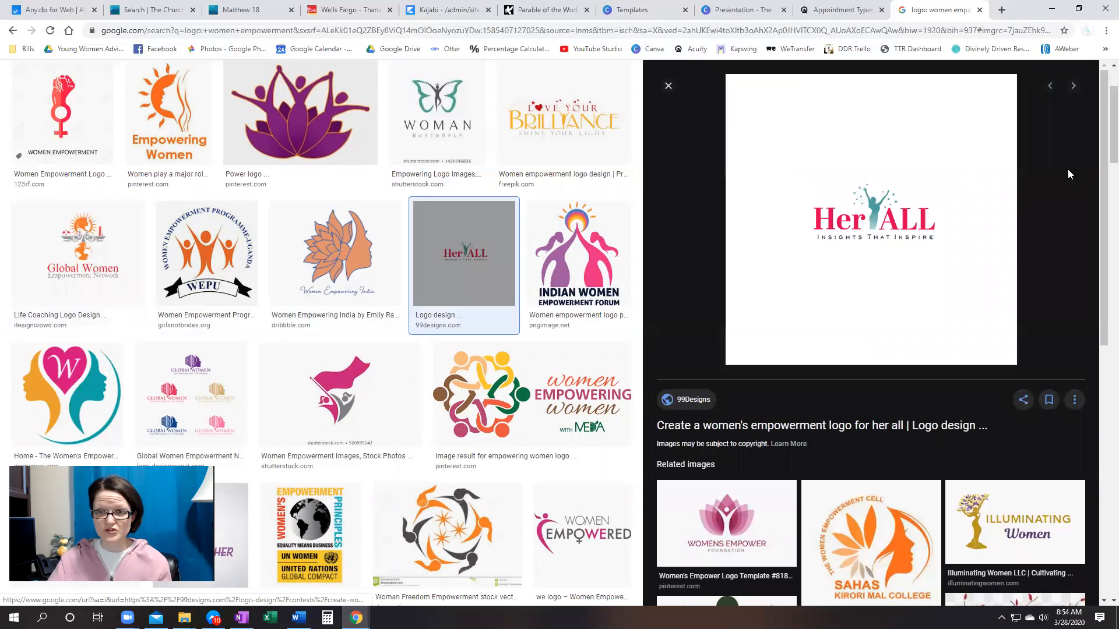
left_click(1074, 86)
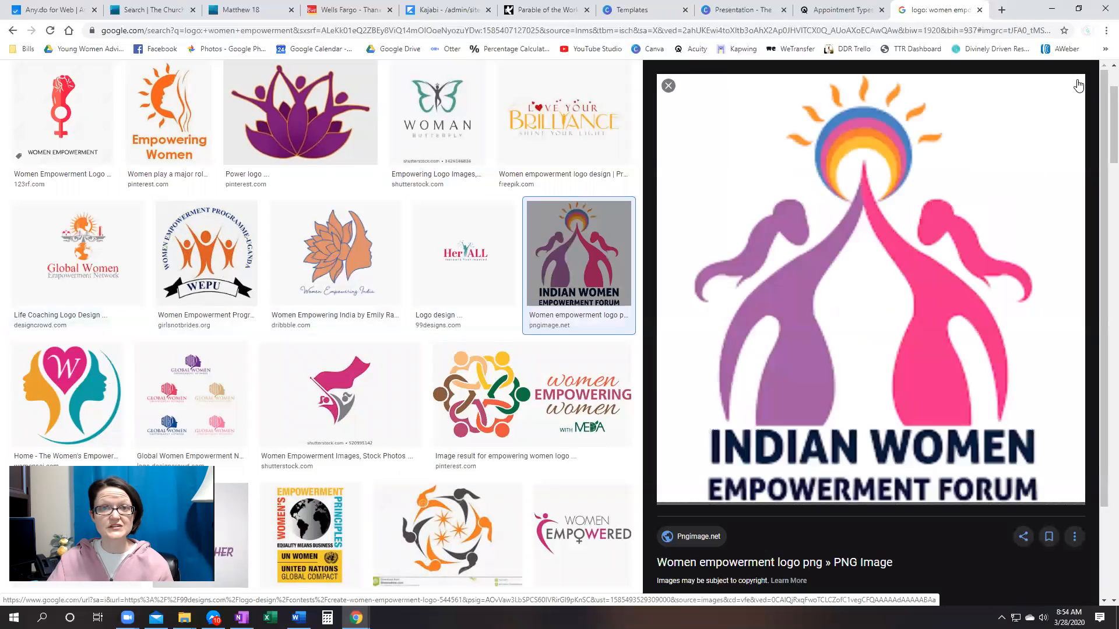
left_click(1071, 88)
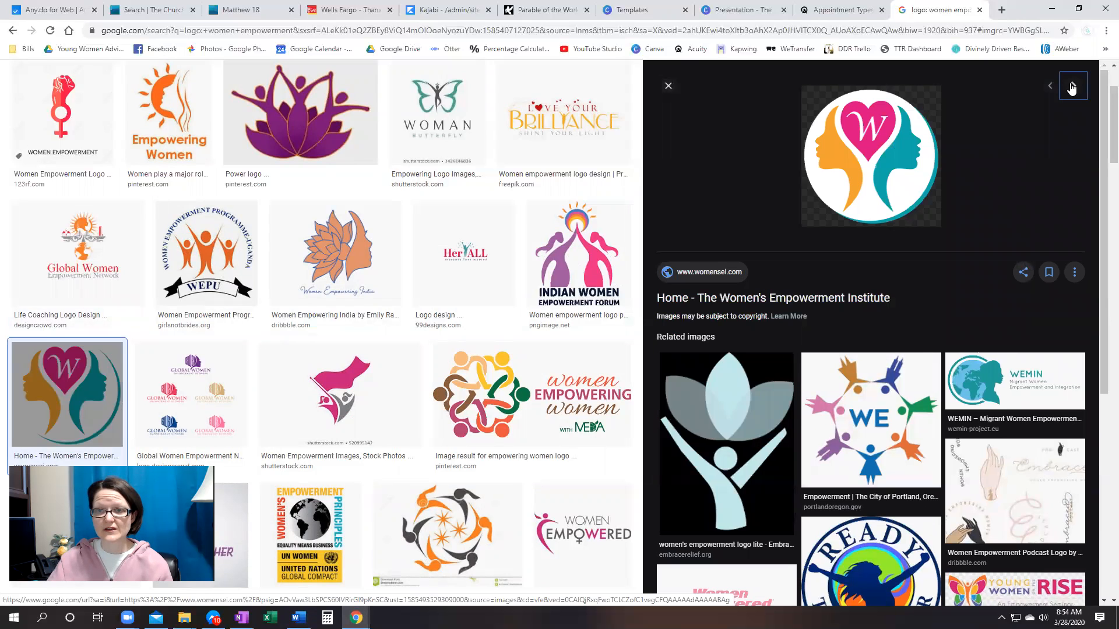
Compare the Global Women Empowerment Network logo previews with the pink flag logo, ending on the Women Empowering Women logo.
left_click(1071, 87)
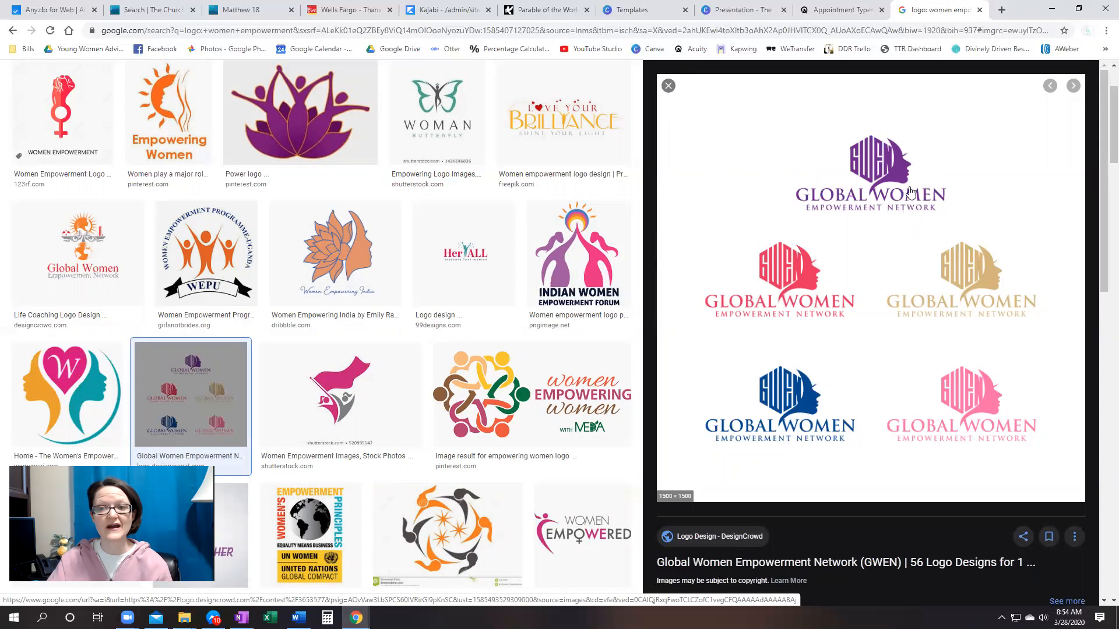
left_click(1073, 87)
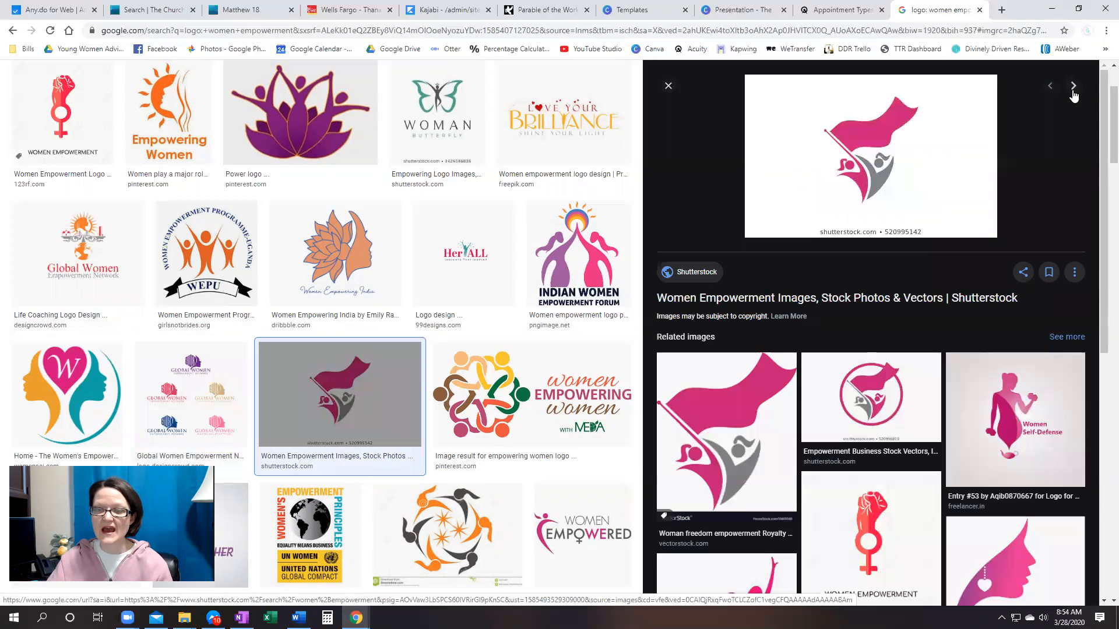
left_click(1050, 89)
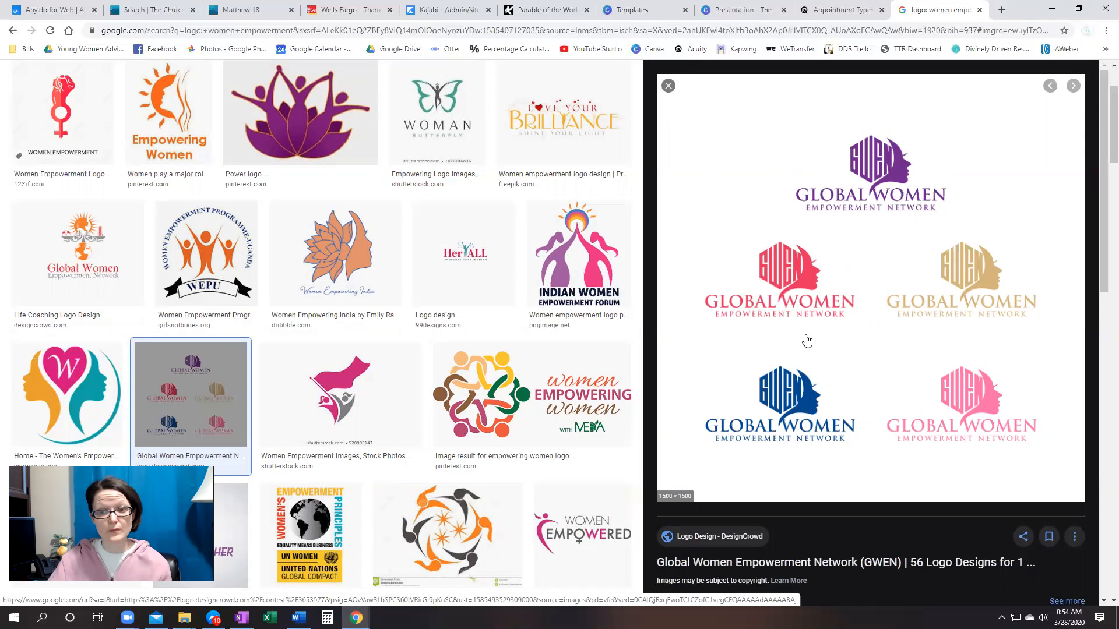
left_click(1072, 87)
left_click(1074, 87)
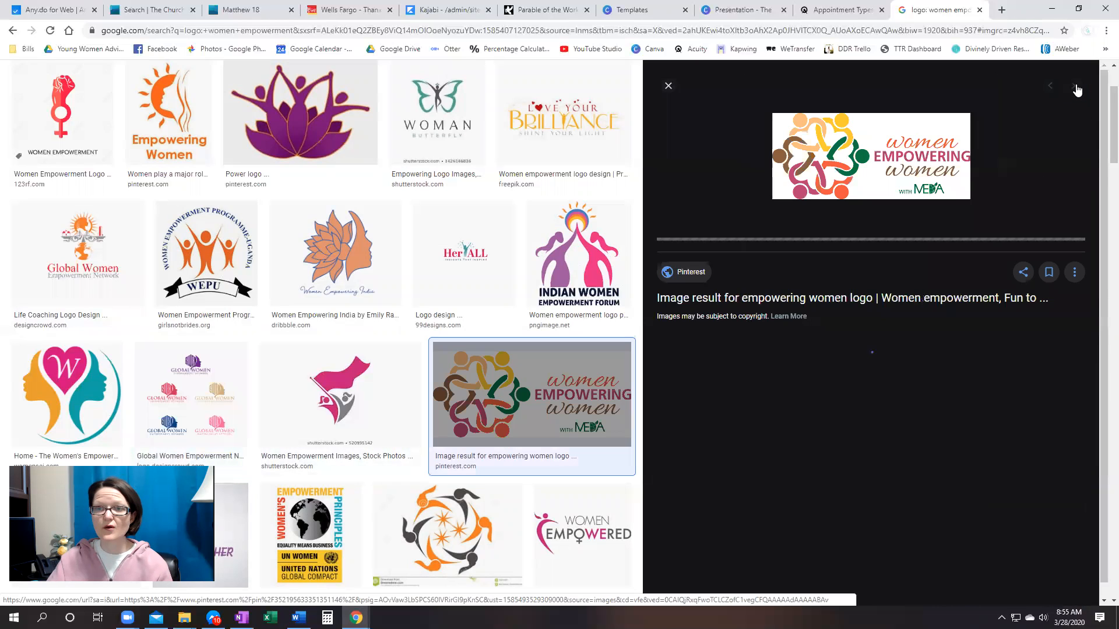
Examine the following logo previews one by one, from the Women Empowerment lettering to the Womankind logo.
left_click(1074, 87)
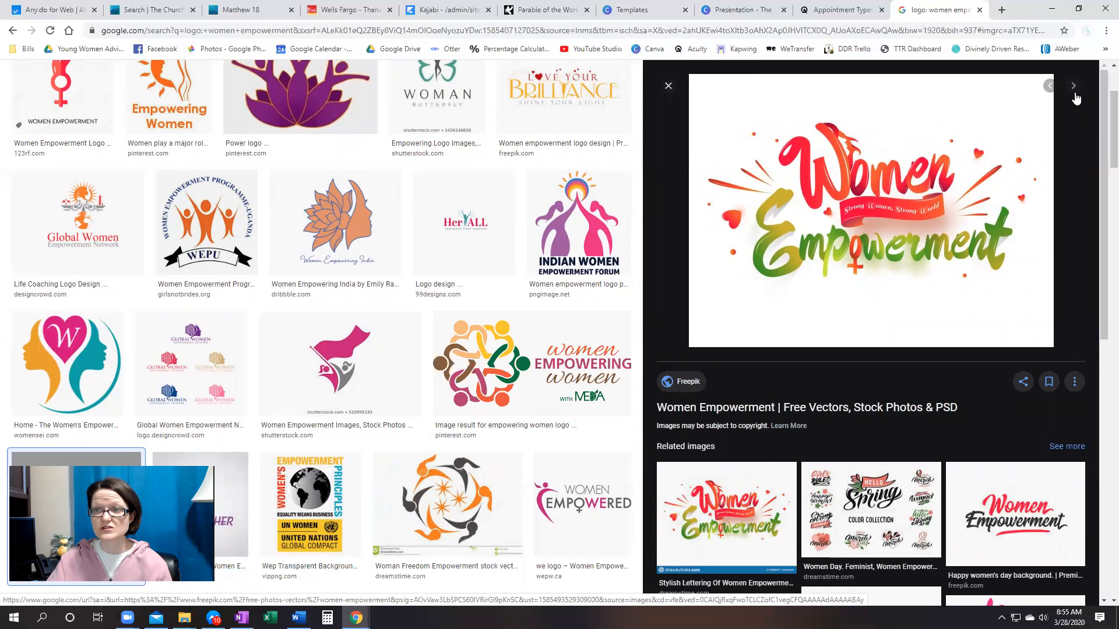
left_click(1074, 87)
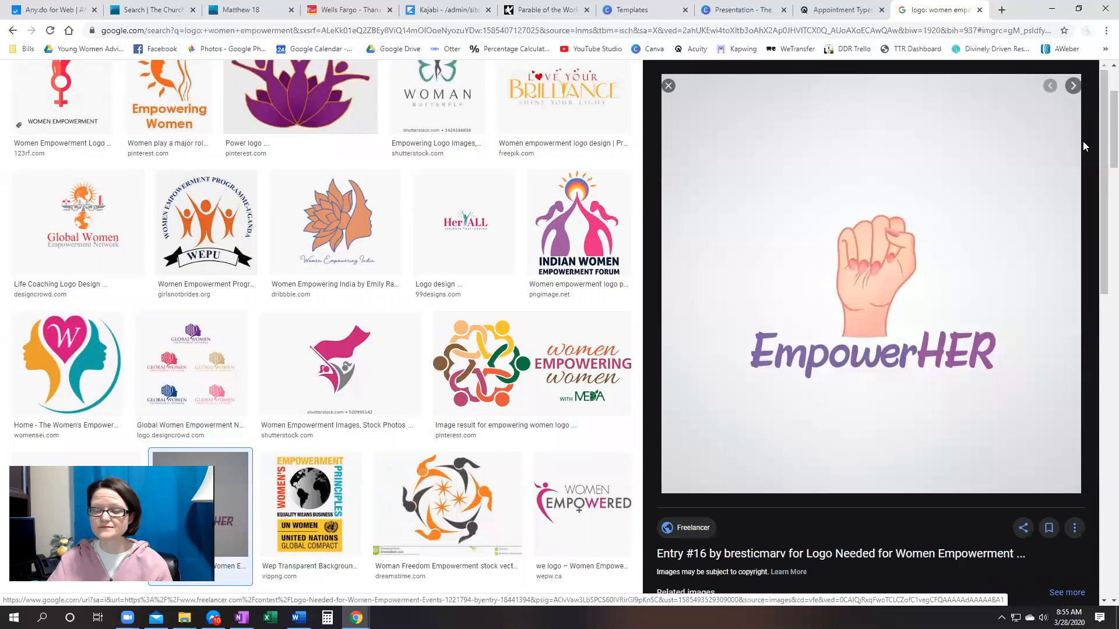
left_click(1074, 87)
left_click(1074, 87)
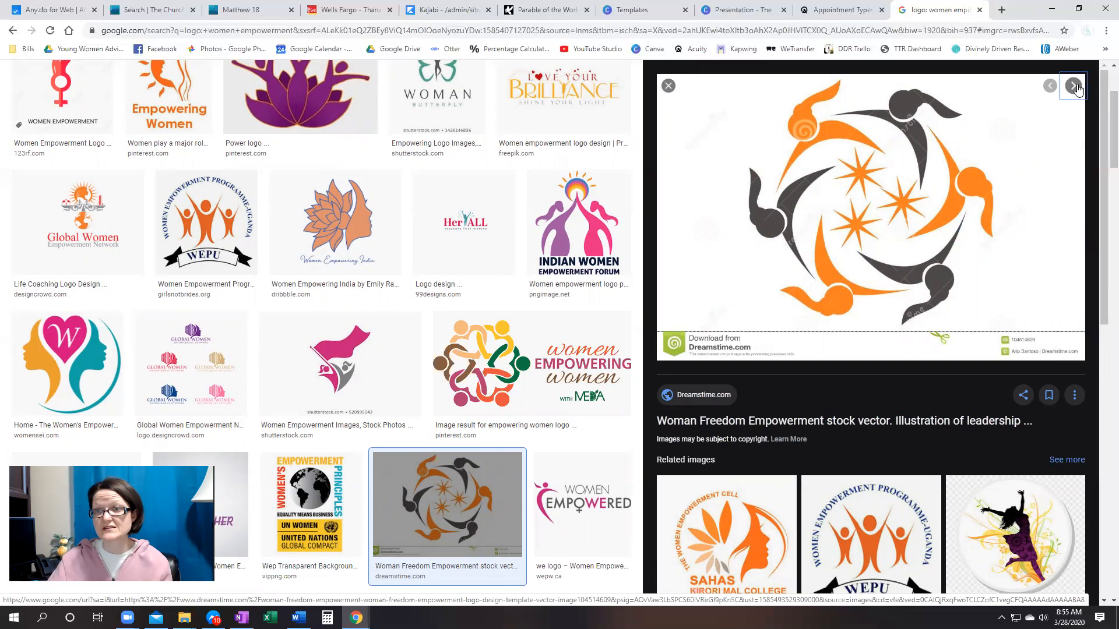
left_click(1074, 87)
left_click(1074, 87)
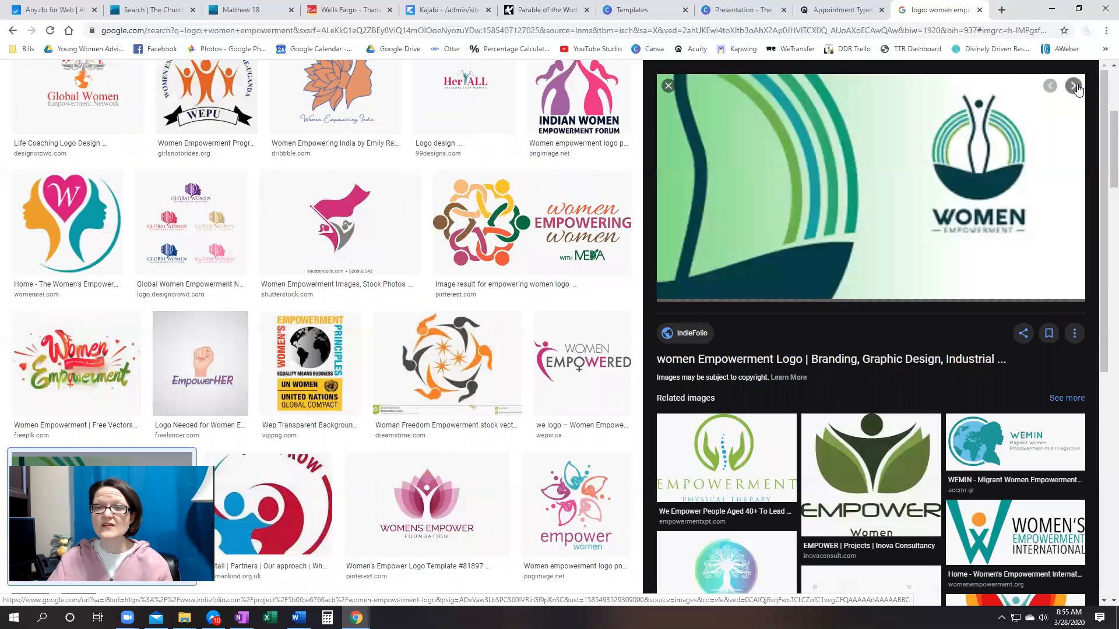
left_click(1075, 87)
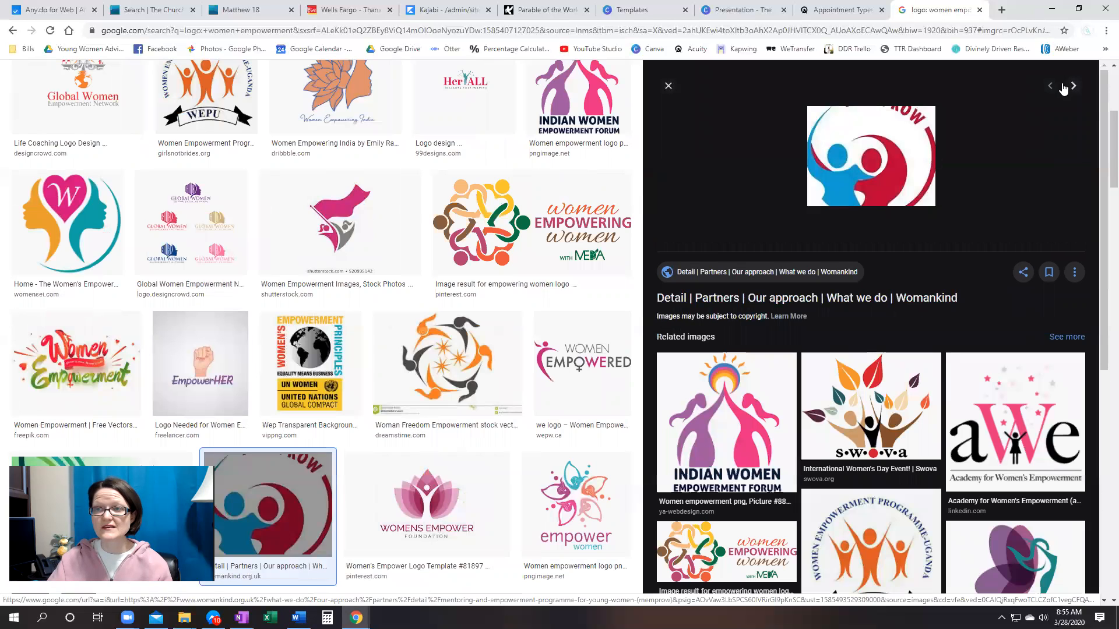
Copy the Womens Empower Foundation lotus logo from the image results and paste it below the other logos in the Word document.
left_click(1072, 89)
right_click(843, 191)
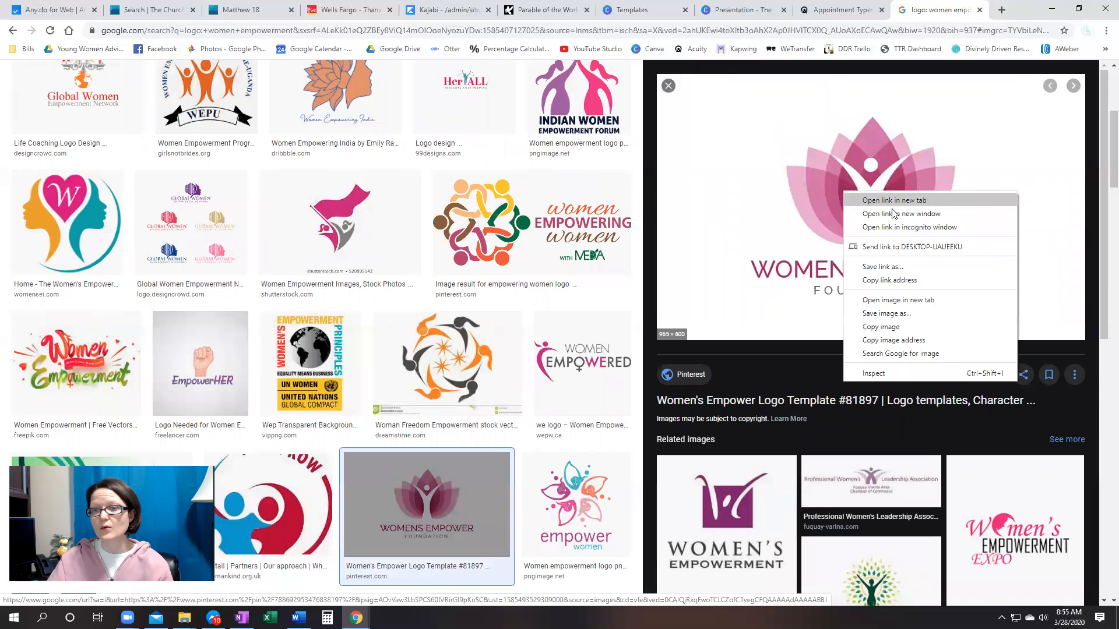
left_click(907, 327)
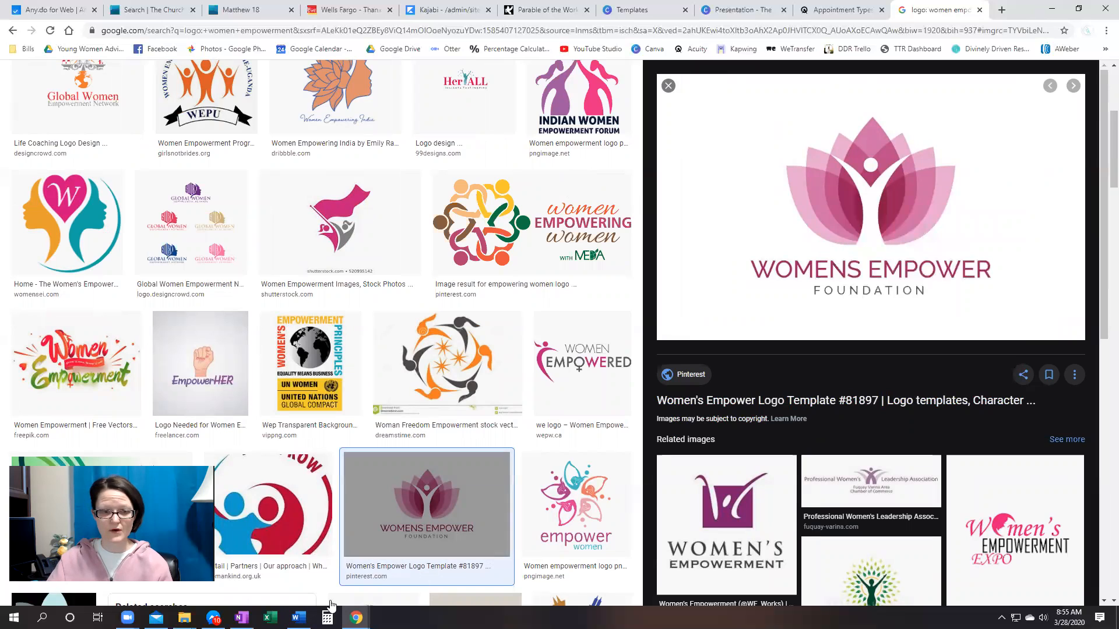
left_click(298, 618)
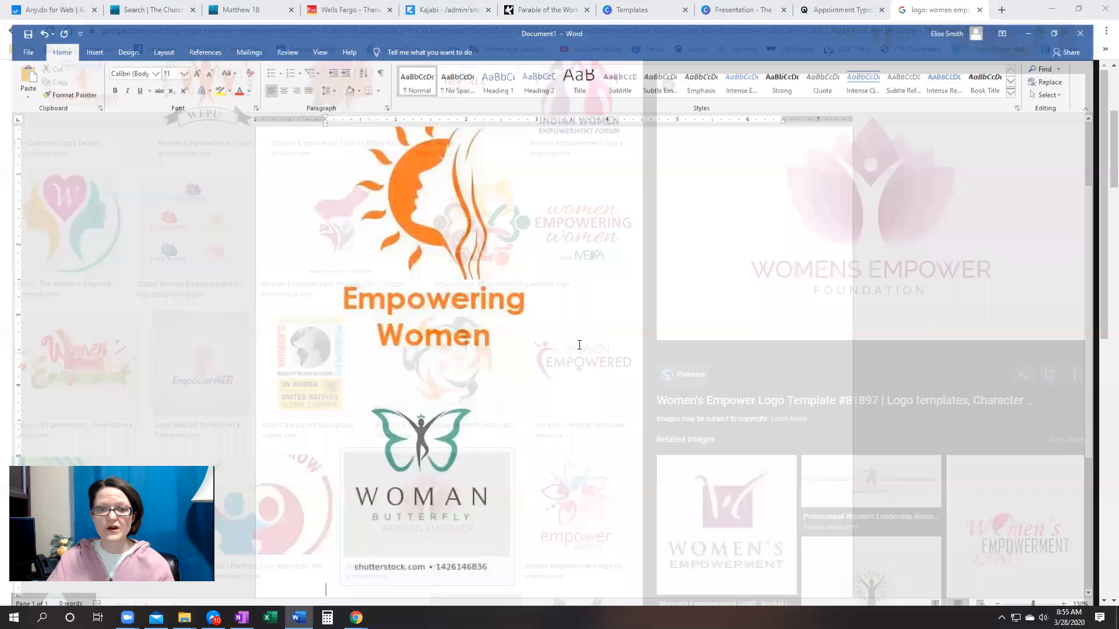
key("ctrl+v")
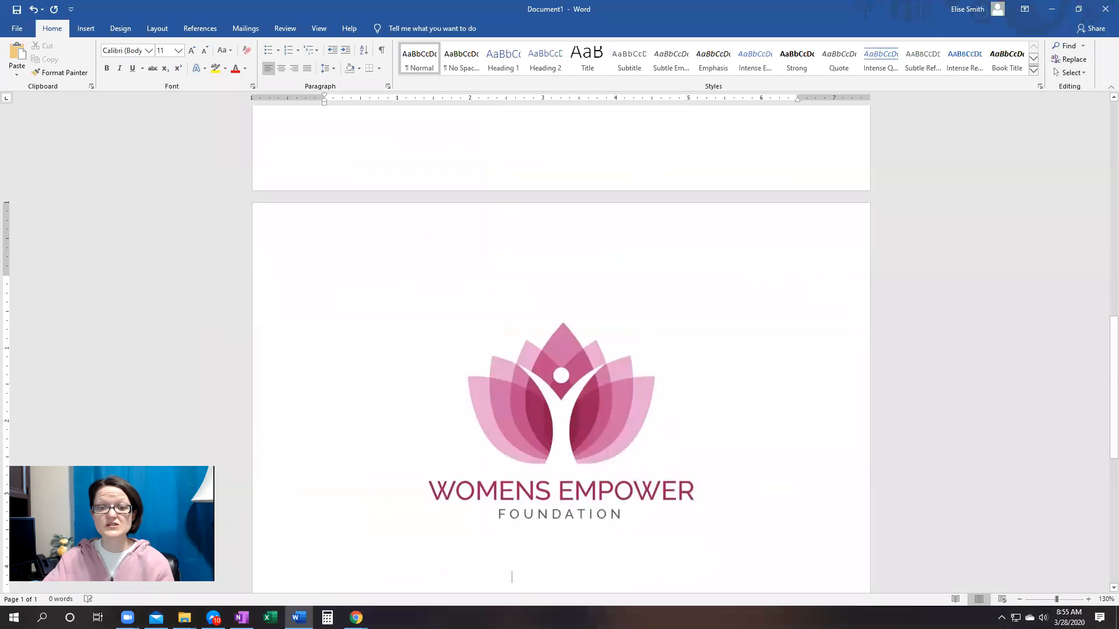
Return to the browser and search Google Images for "logo: women heart".
left_click(1058, 17)
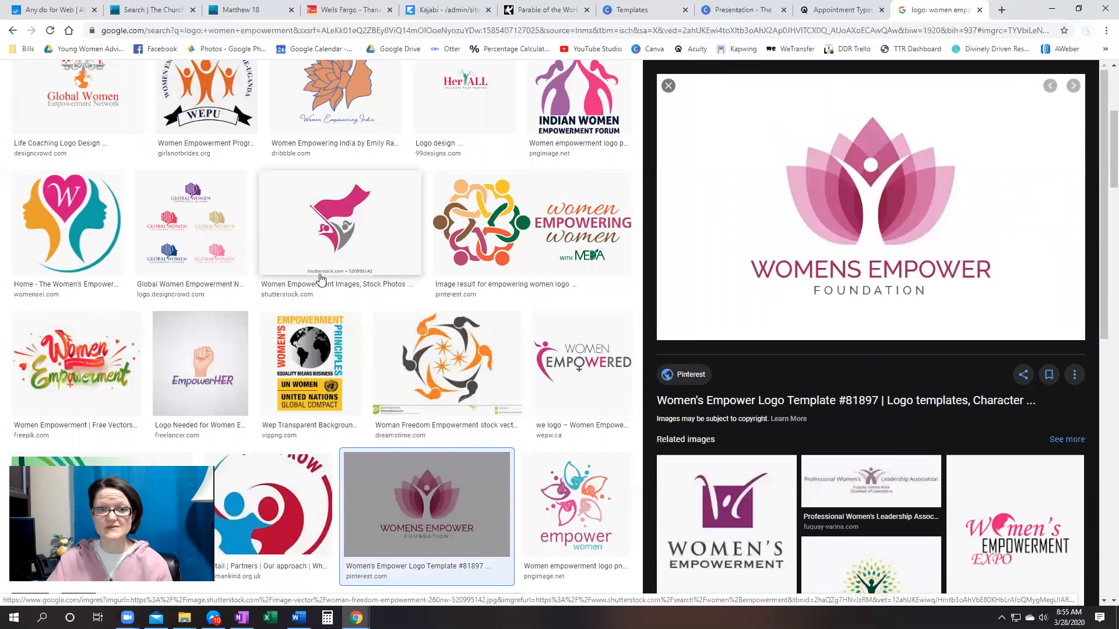
scroll(320, 282, "up", 5)
double_click(180, 82)
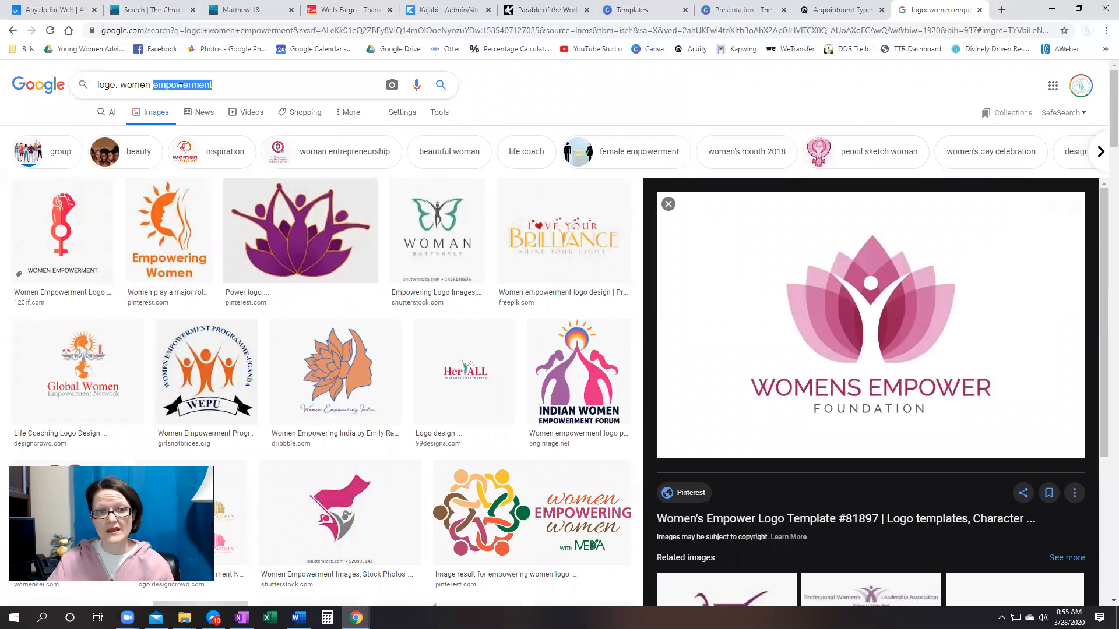
type("heart")
key("Return")
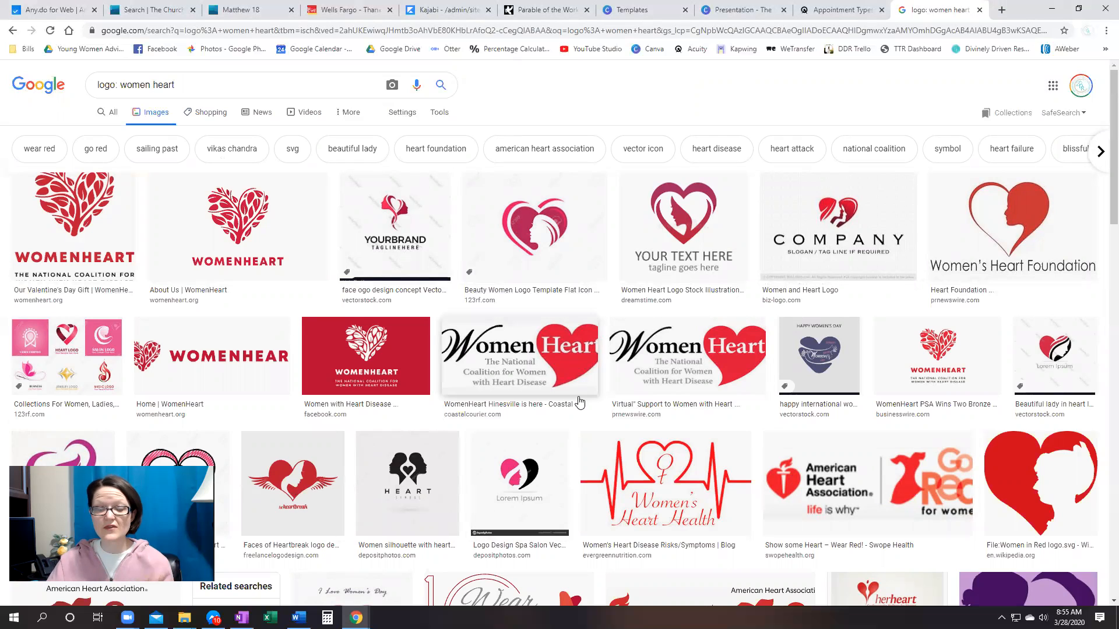
Review the logos collected in the Word document from beginning to end, and return to the browser.
left_click(299, 618)
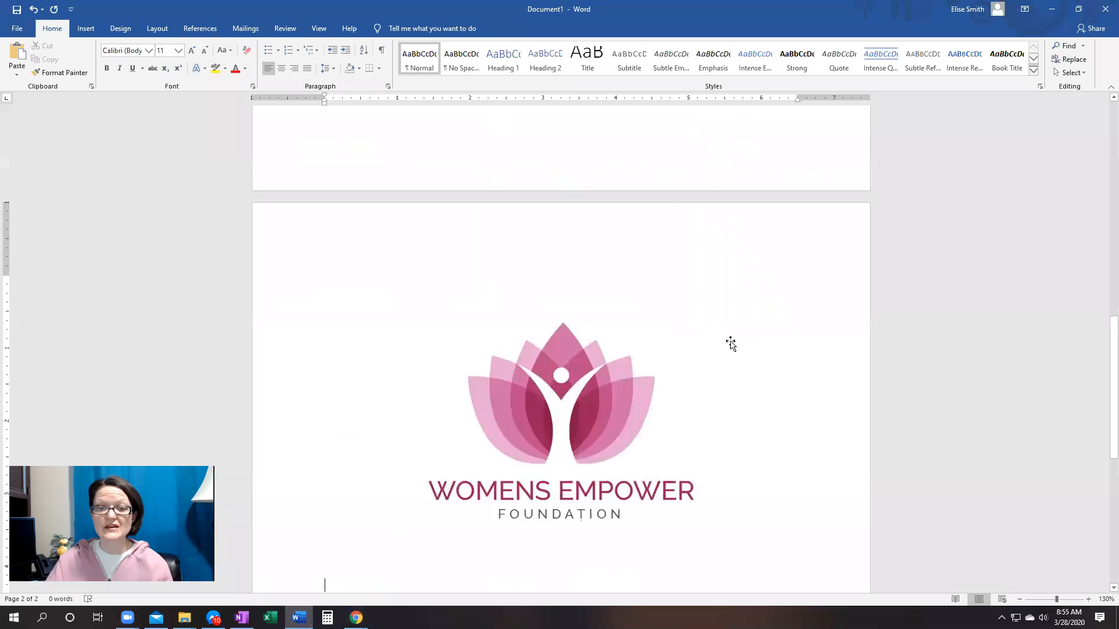
scroll(627, 310, "up", 10)
scroll(600, 284, "up", 5)
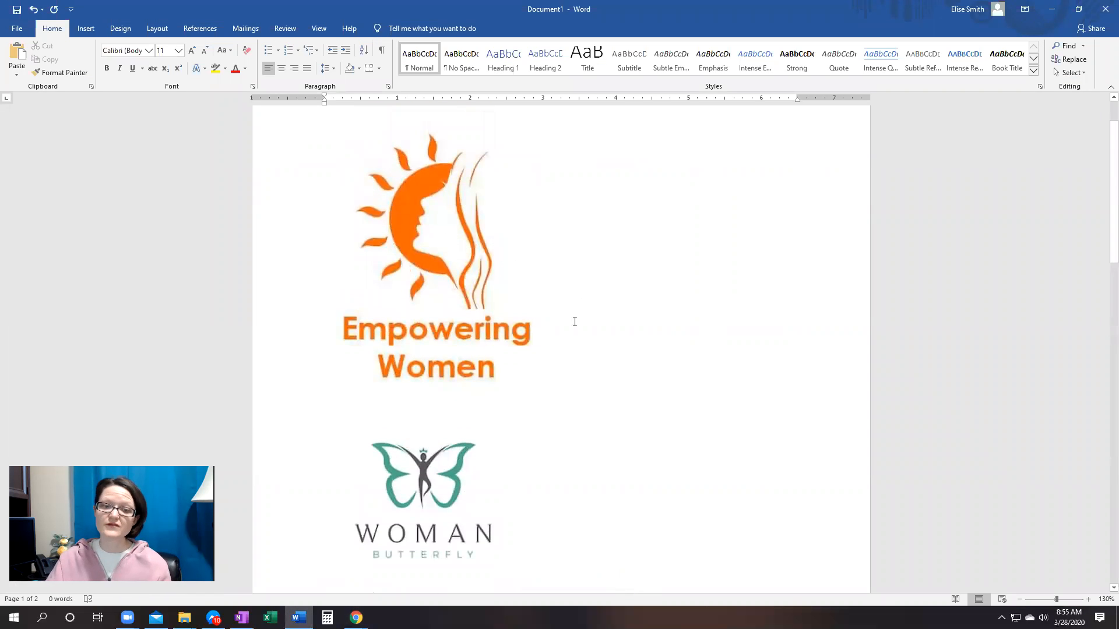
scroll(617, 314, "down", 10)
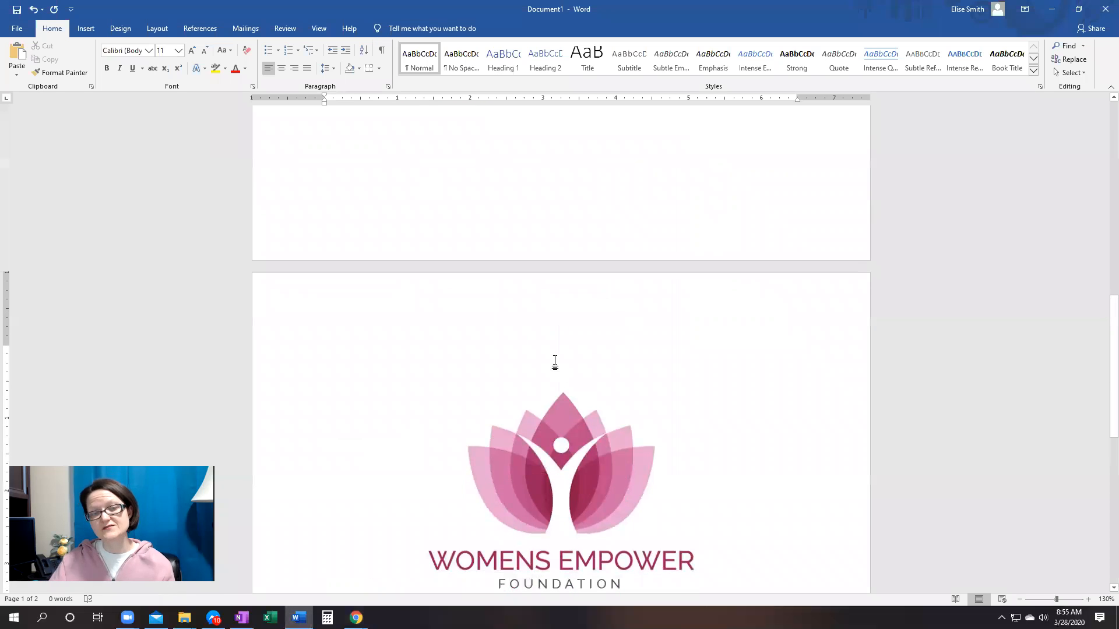
scroll(554, 365, "up", 10)
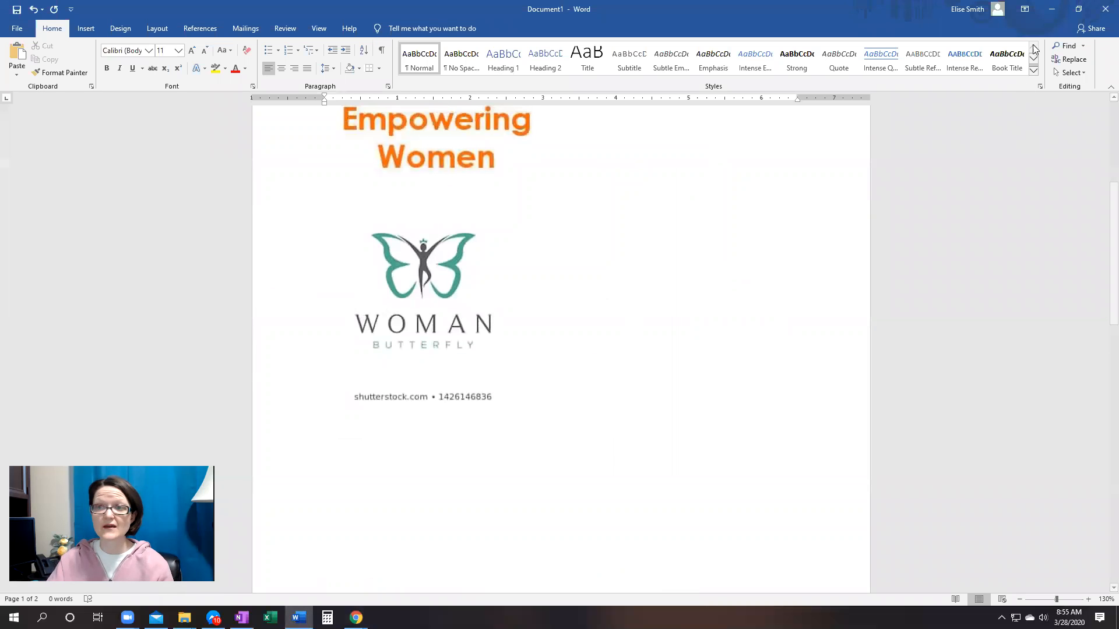
key("alt+Tab")
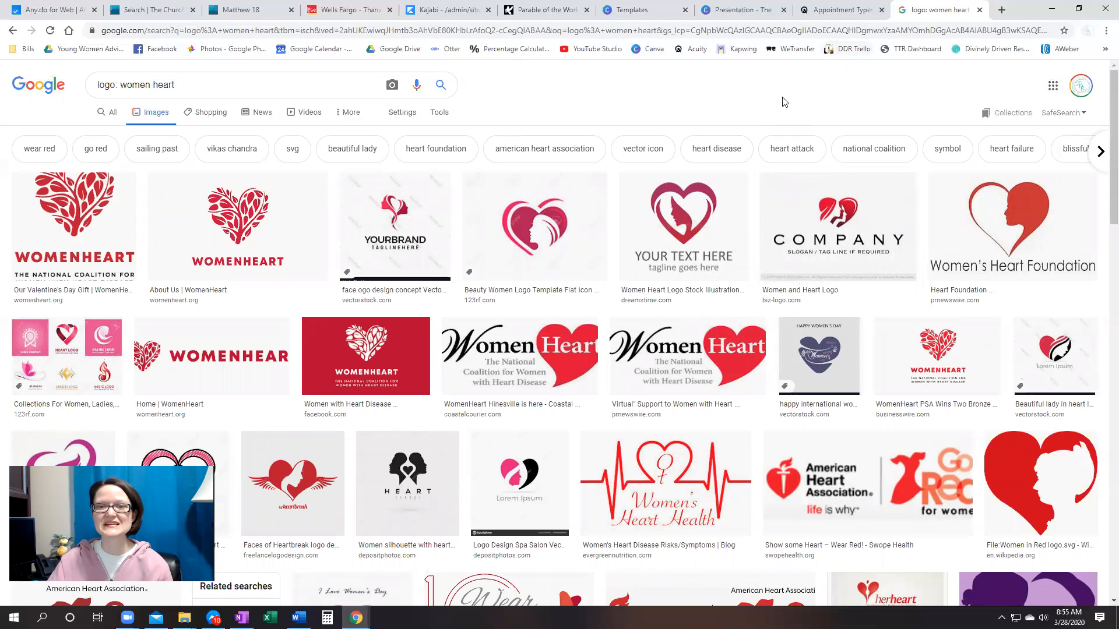
Switch to the Canva templates page and search for "logo", choosing the Logos suggestion.
left_click(641, 10)
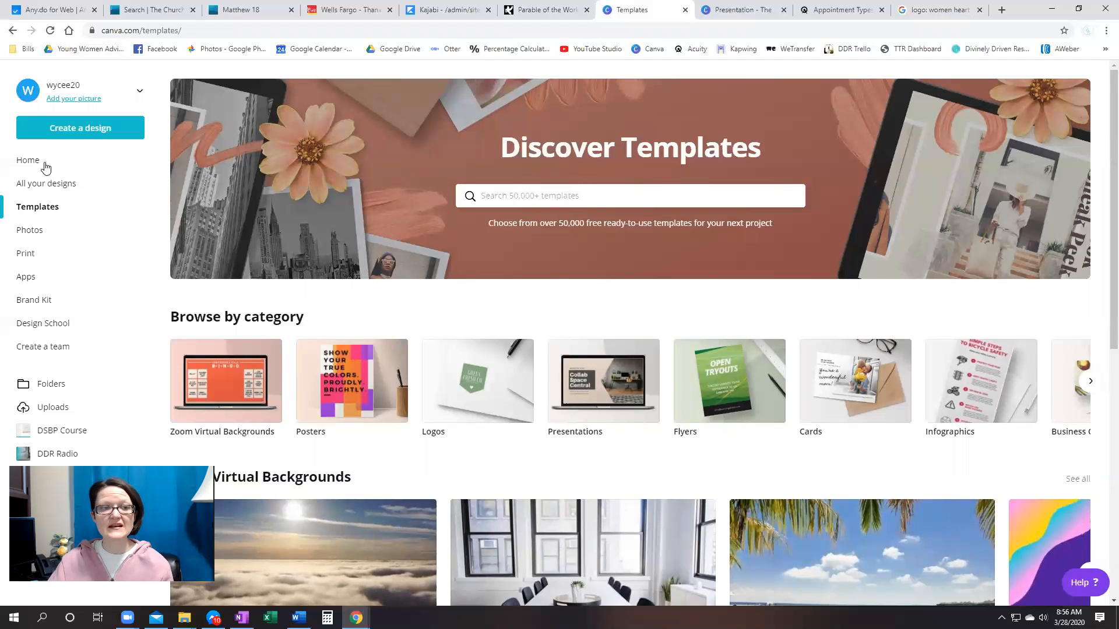
left_click(555, 199)
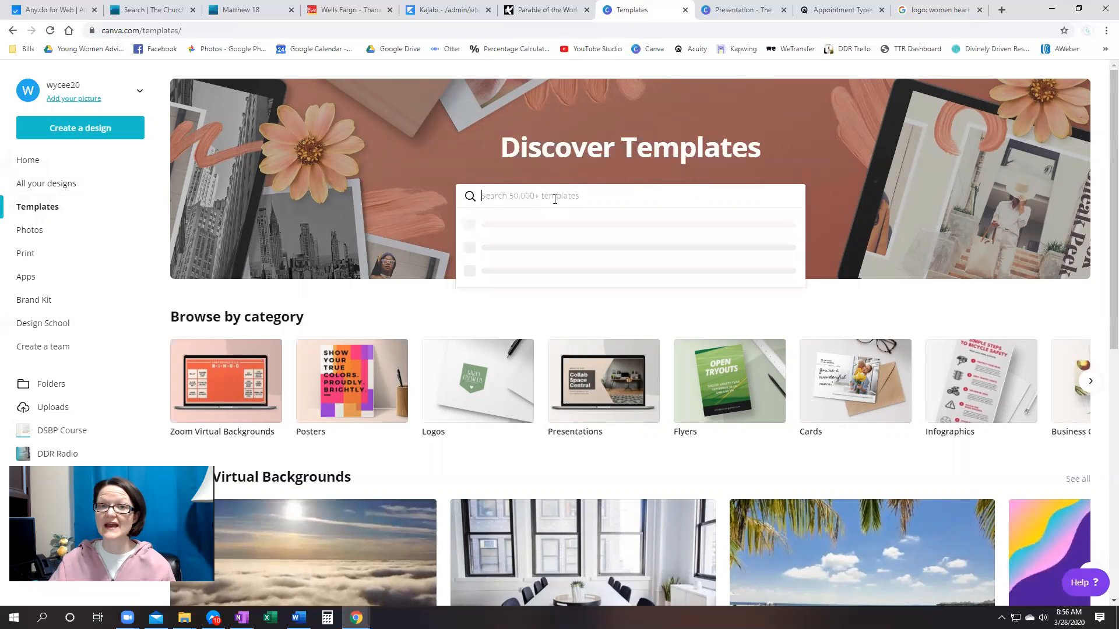
type("logo")
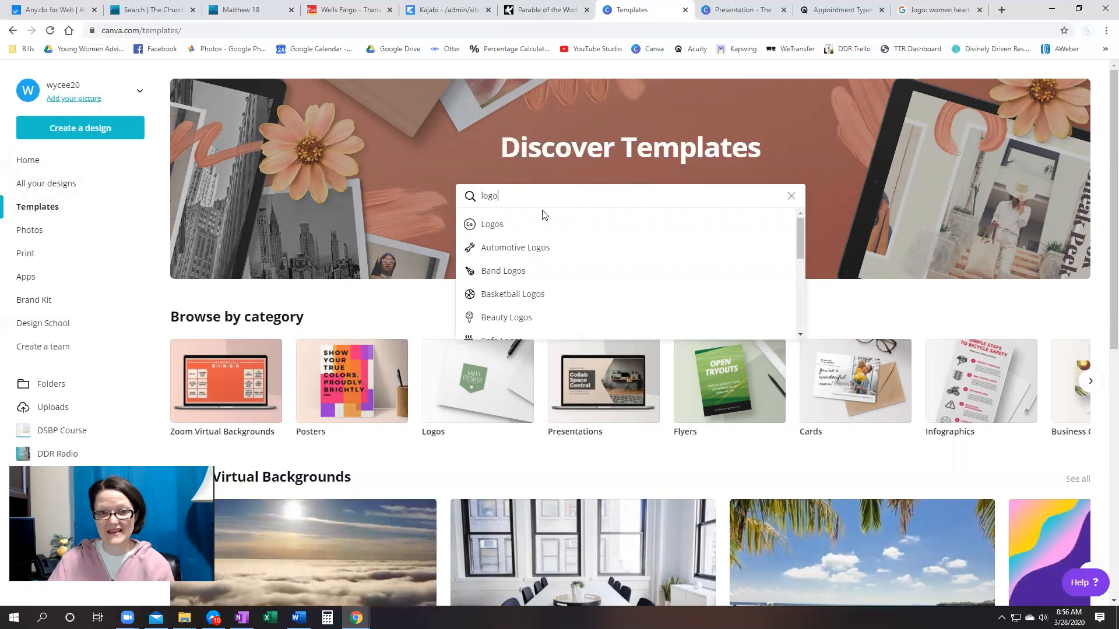
left_click(507, 233)
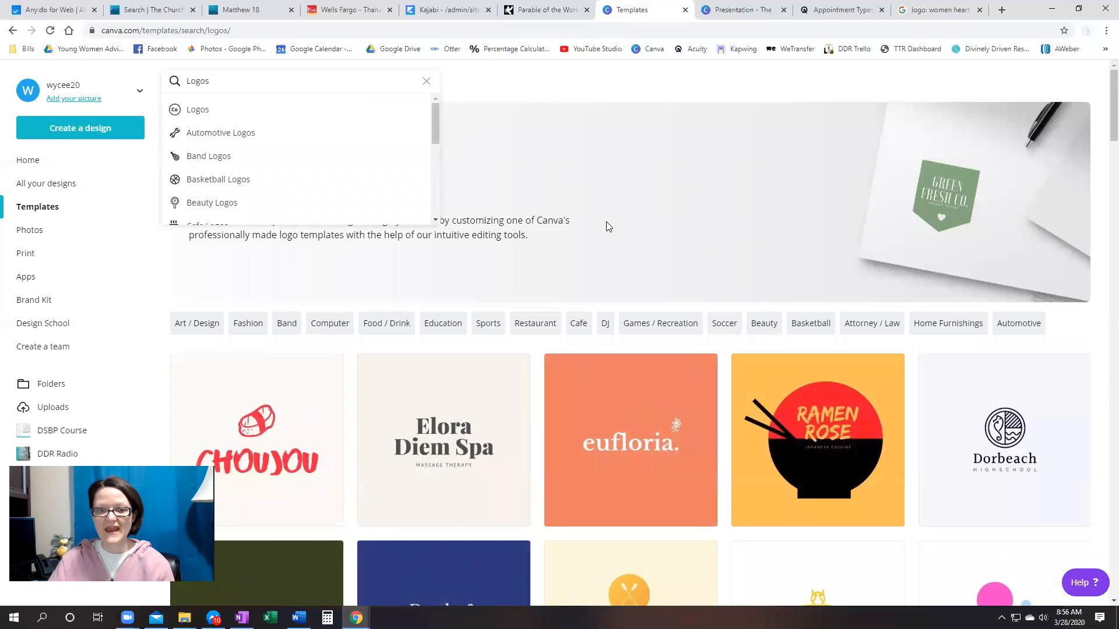
scroll(736, 318, "down", 2)
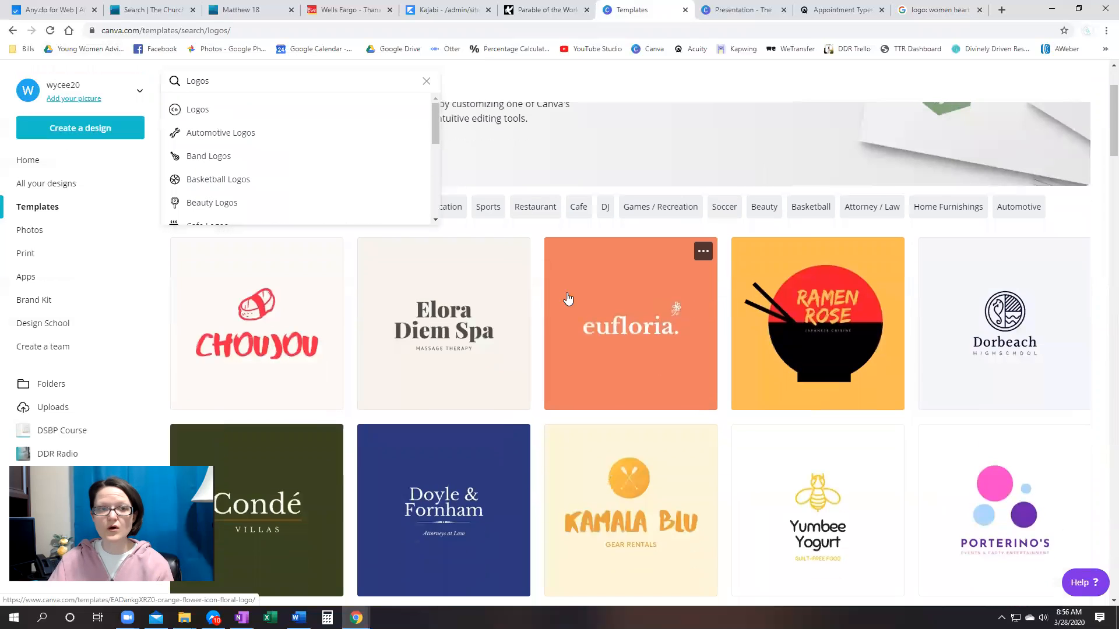
left_click(527, 89)
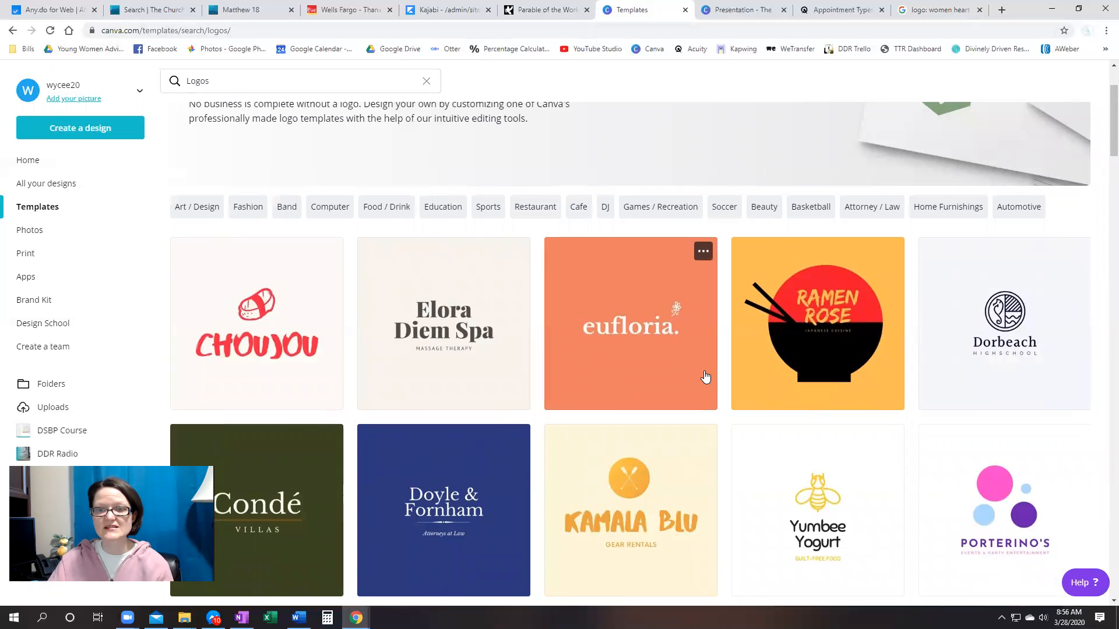
Browse the Canva logo templates for layouts, colours and fonts that could serve as design inspiration.
scroll(670, 337, "down", 1)
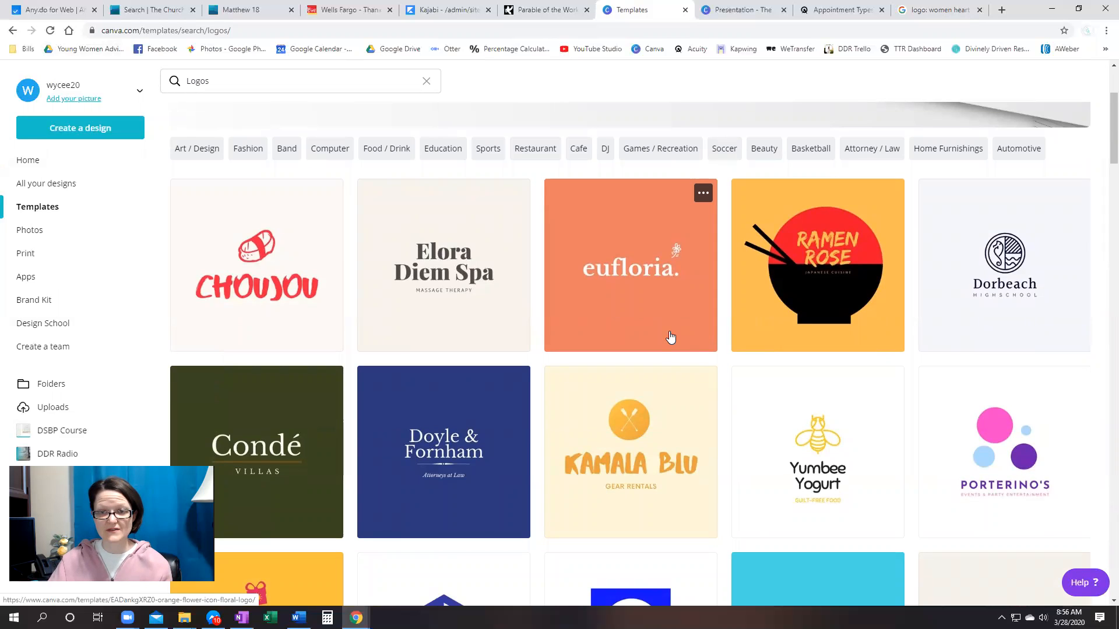
scroll(671, 337, "down", 1)
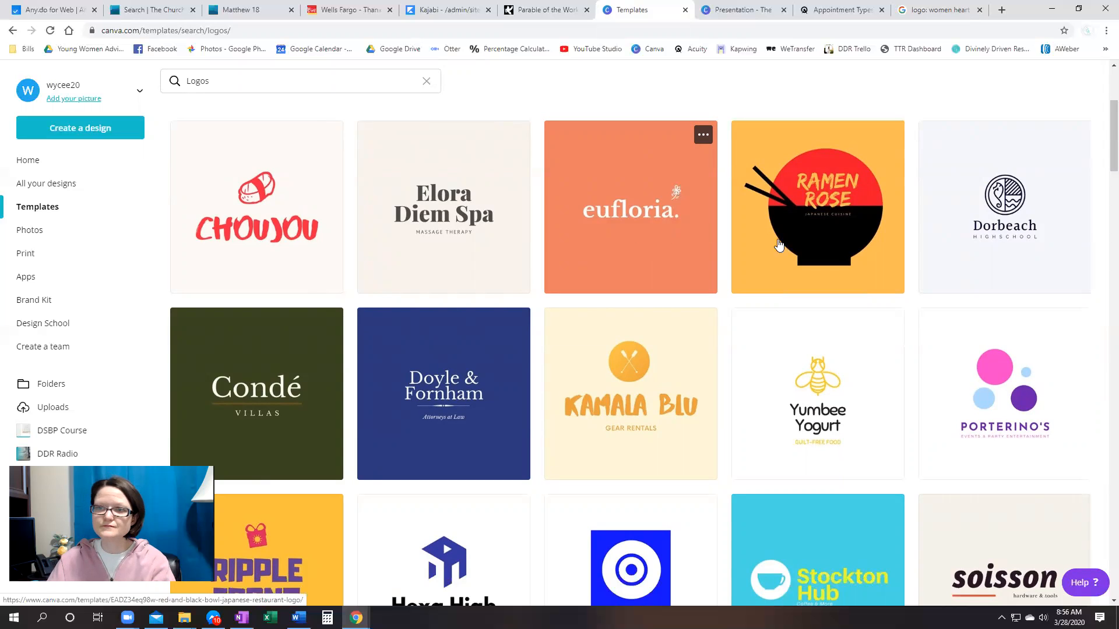
scroll(769, 253, "down", 1)
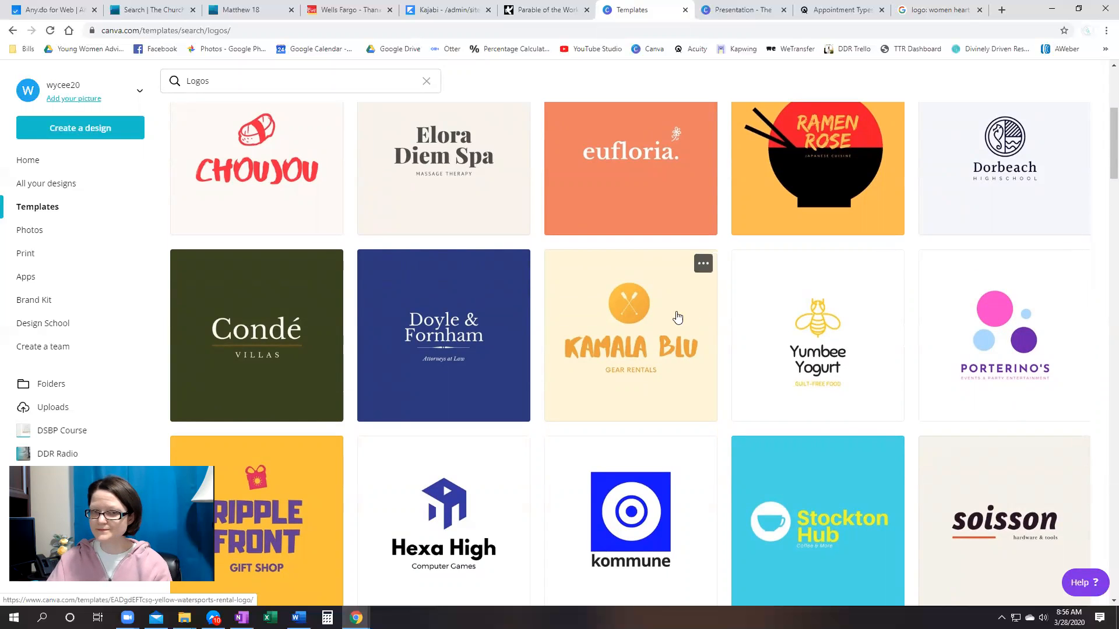
scroll(677, 317, "down", 4)
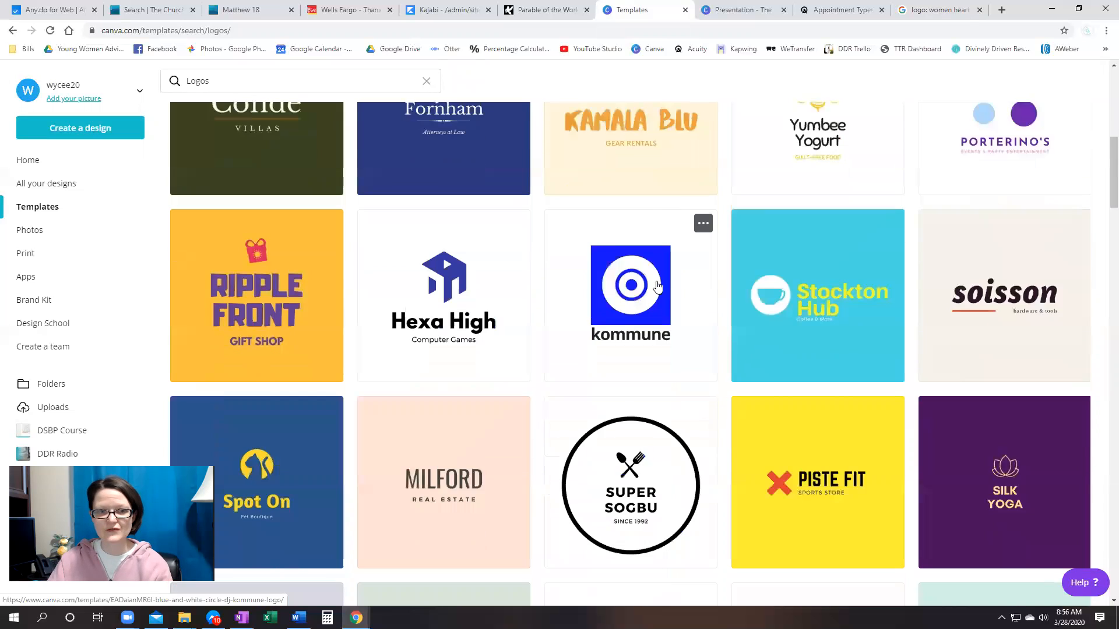
scroll(657, 285, "down", 2)
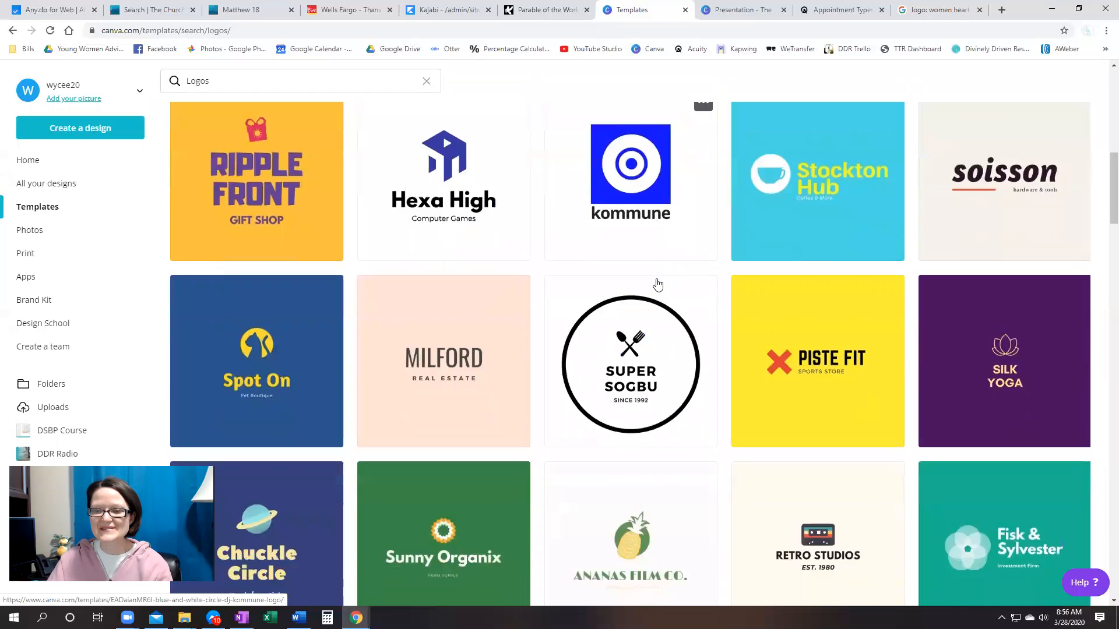
scroll(657, 285, "down", 6)
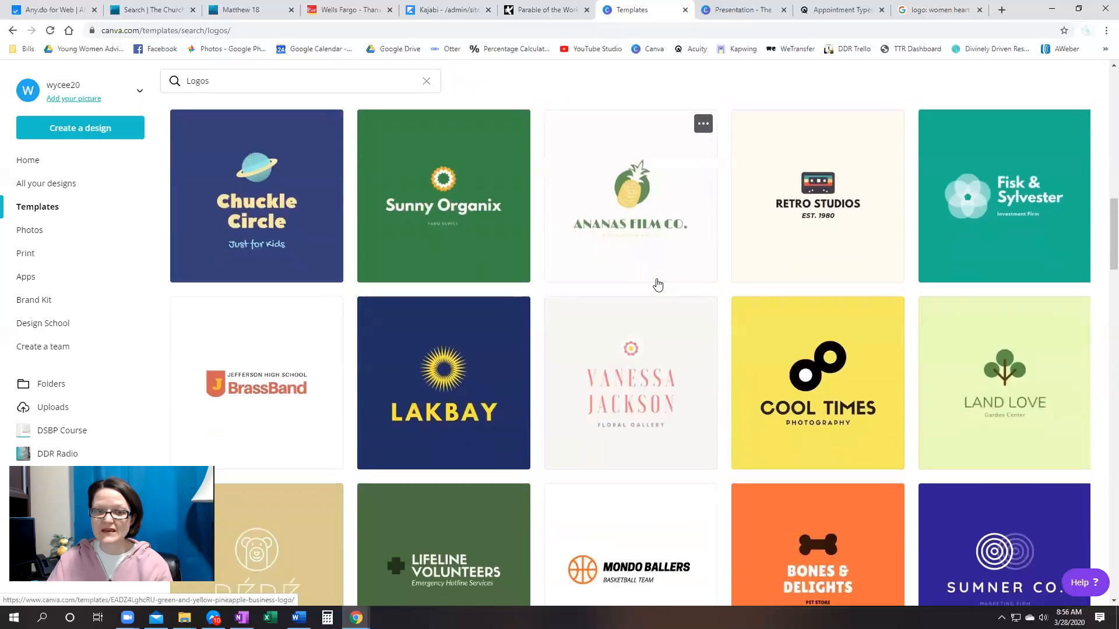
scroll(657, 285, "down", 4)
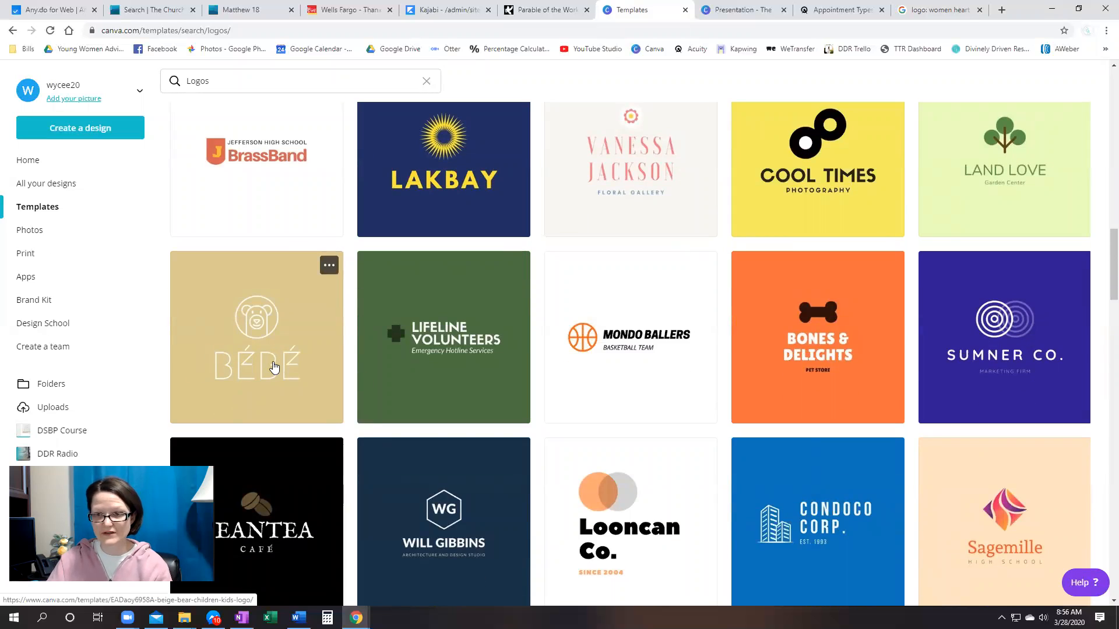
scroll(973, 345, "down", 1)
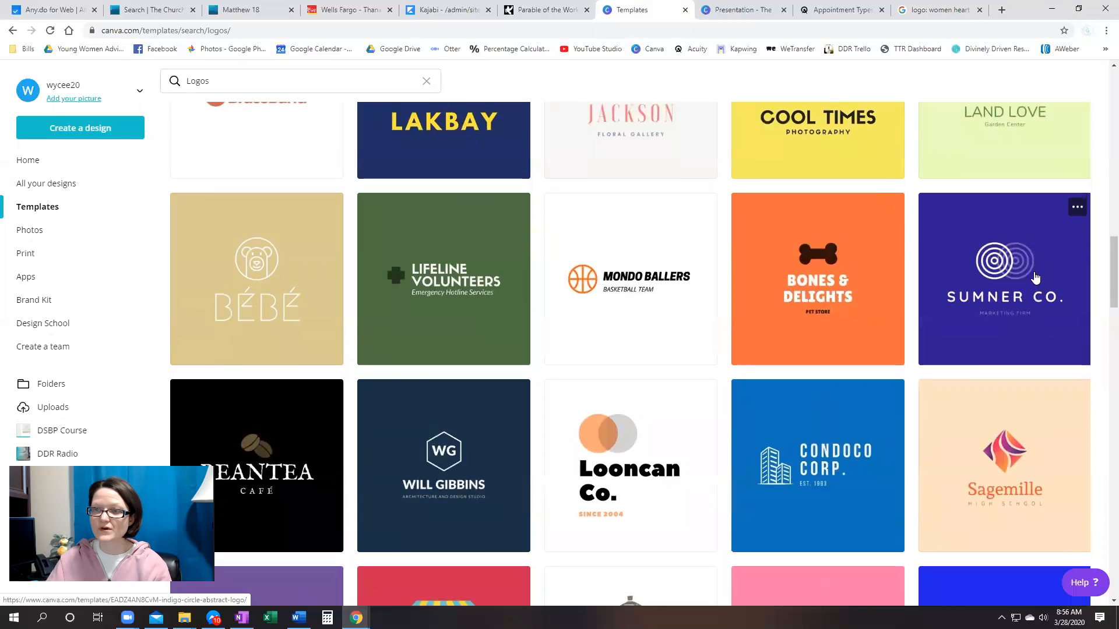
Look through more of Canva's logo templates for layout and colour ideas, returning to the beginning of the results.
scroll(546, 348, "down", 1)
scroll(547, 348, "down", 3)
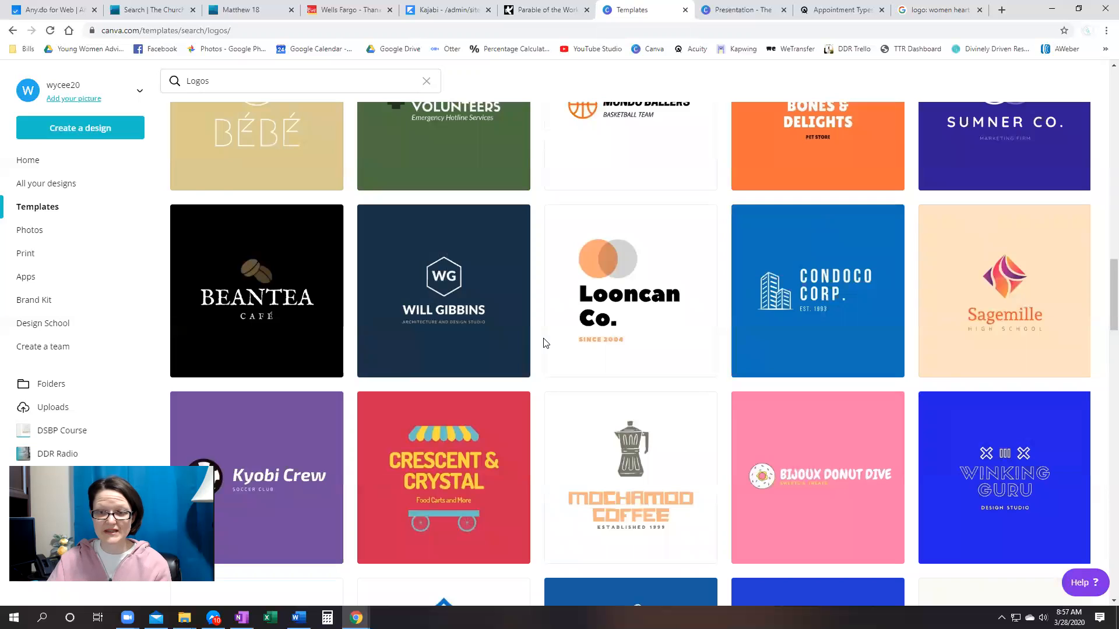
scroll(577, 404, "down", 3)
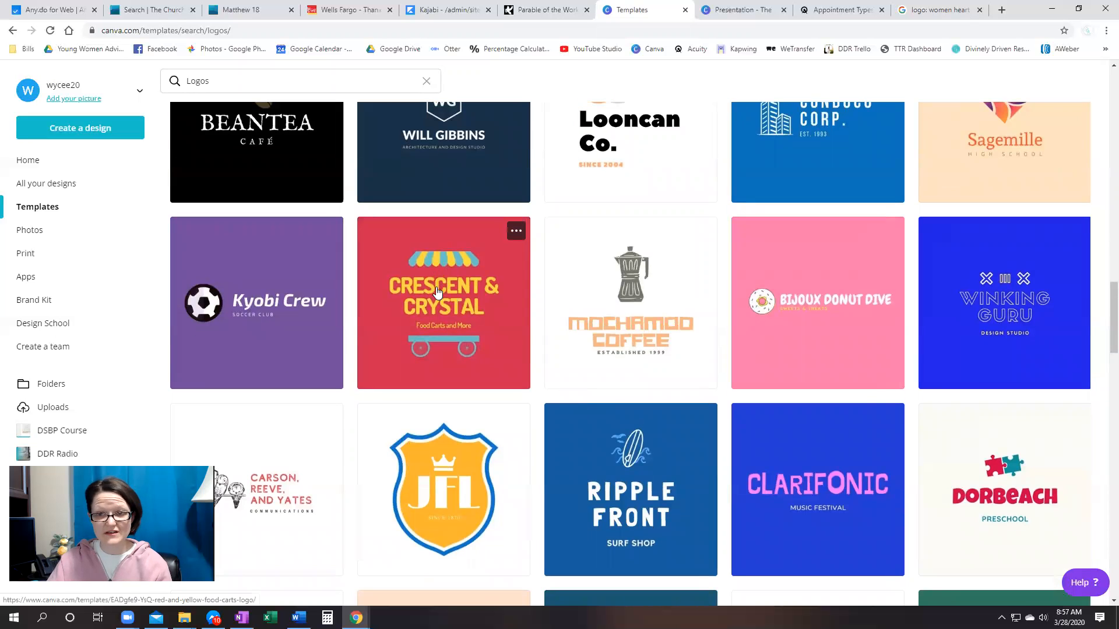
scroll(629, 336, "down", 3)
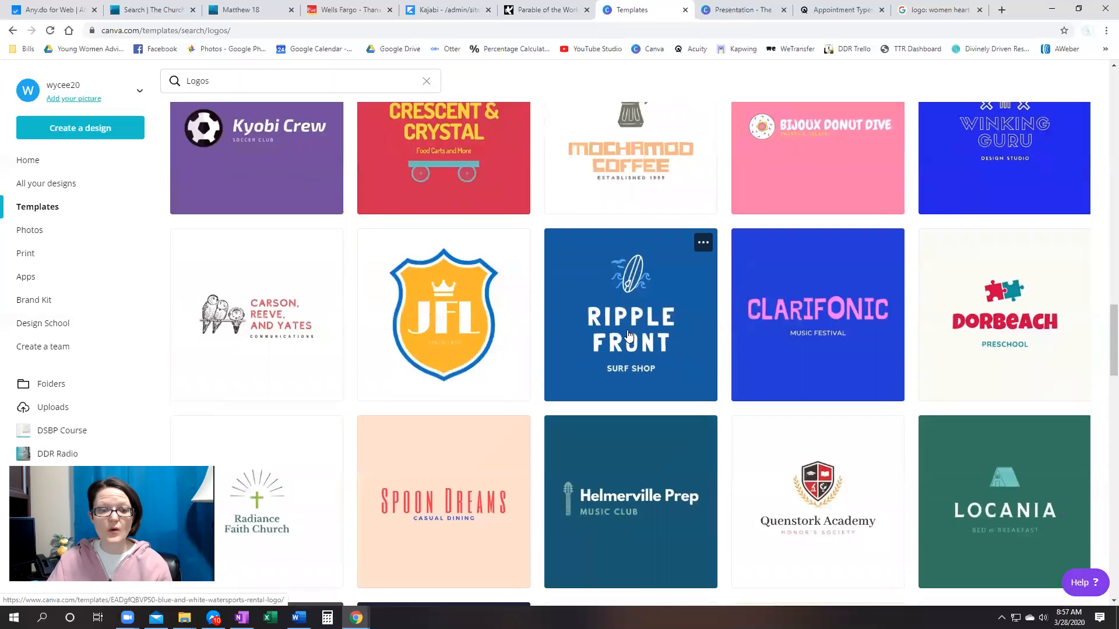
scroll(628, 336, "down", 4)
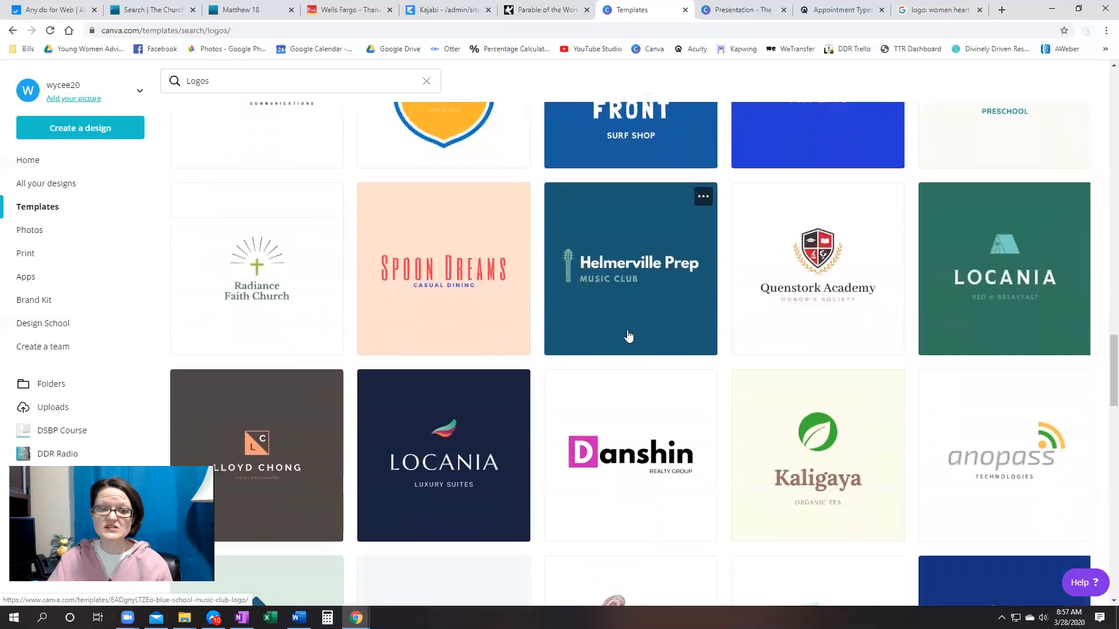
scroll(628, 335, "up", 18)
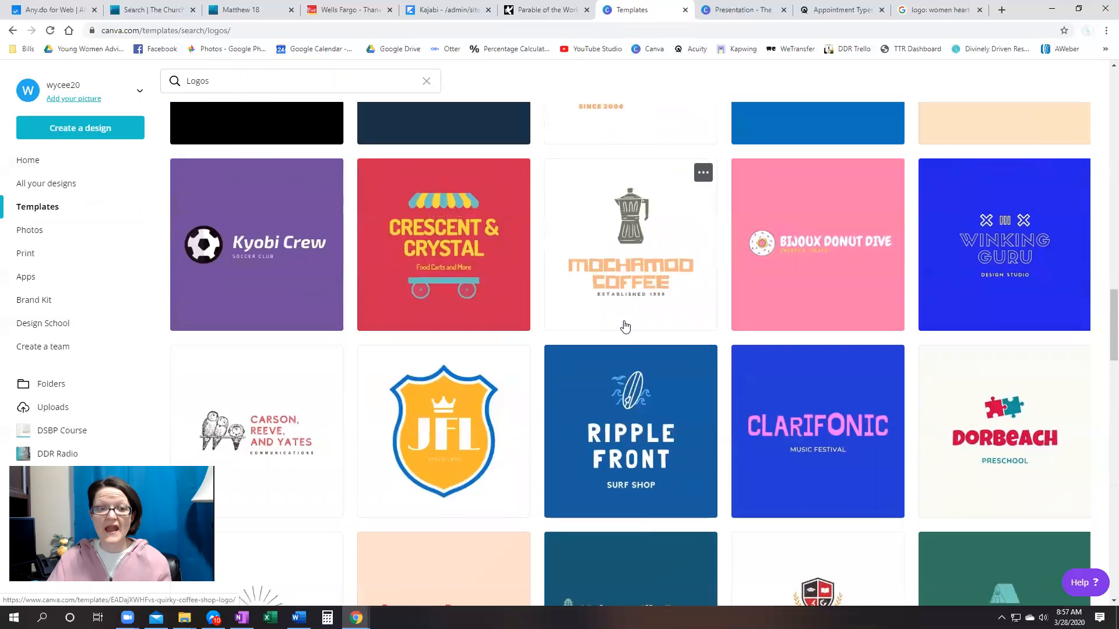
scroll(631, 312, "up", 14)
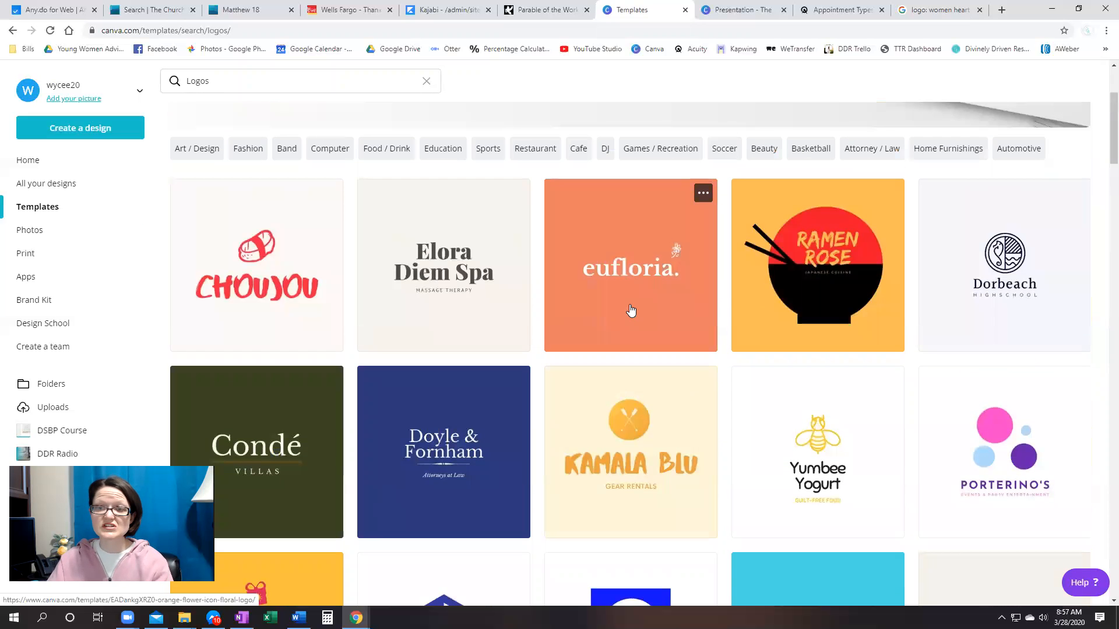
Open the olive green Condé Villas real estate logo template as an editable design.
scroll(631, 311, "down", 2)
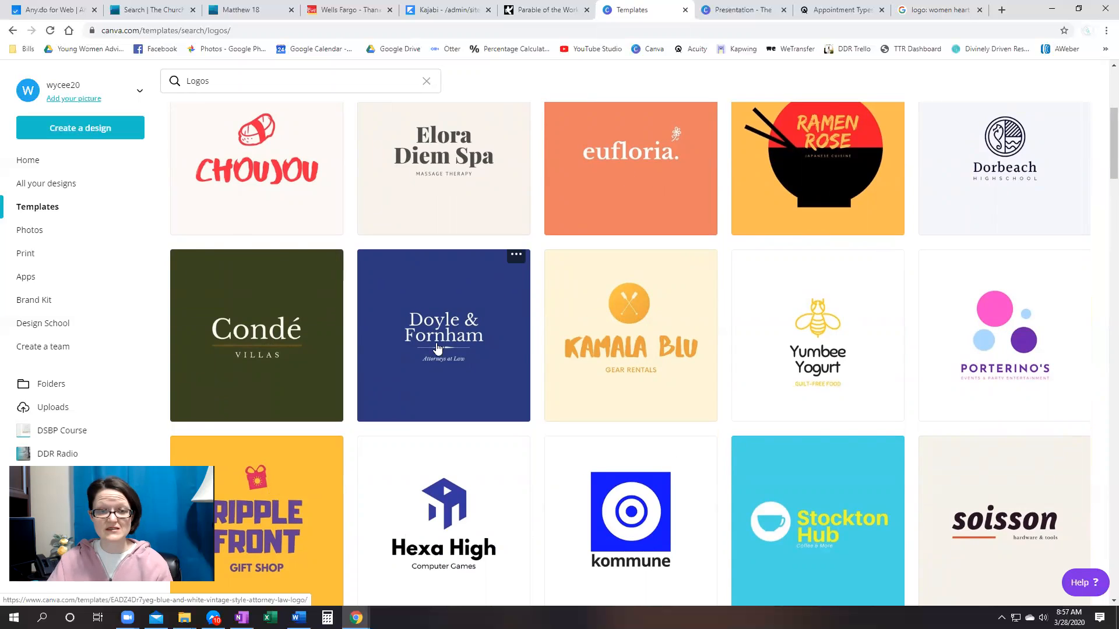
left_click(260, 339)
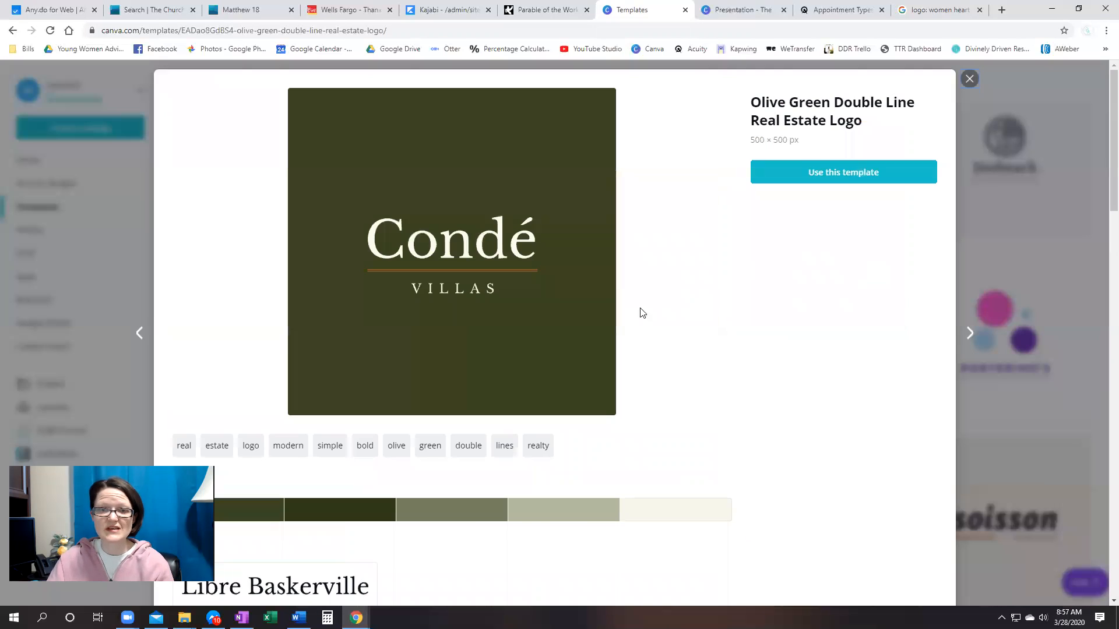
left_click(861, 176)
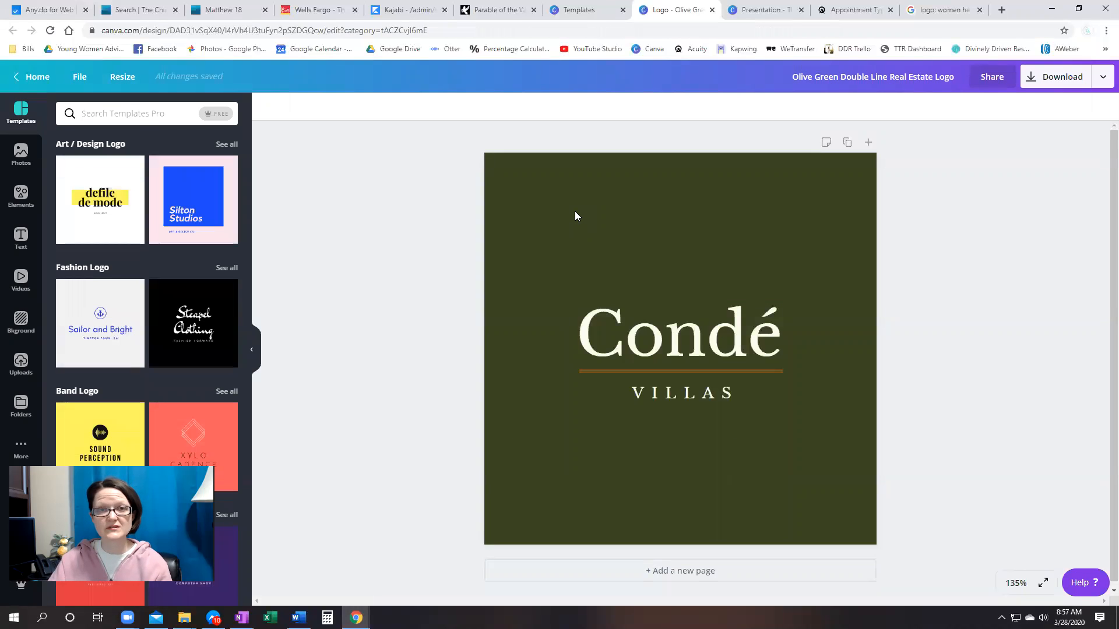
Recolour the logo's background, trying the tan from the DDR Palette before settling on pink from the default colours.
left_click(552, 187)
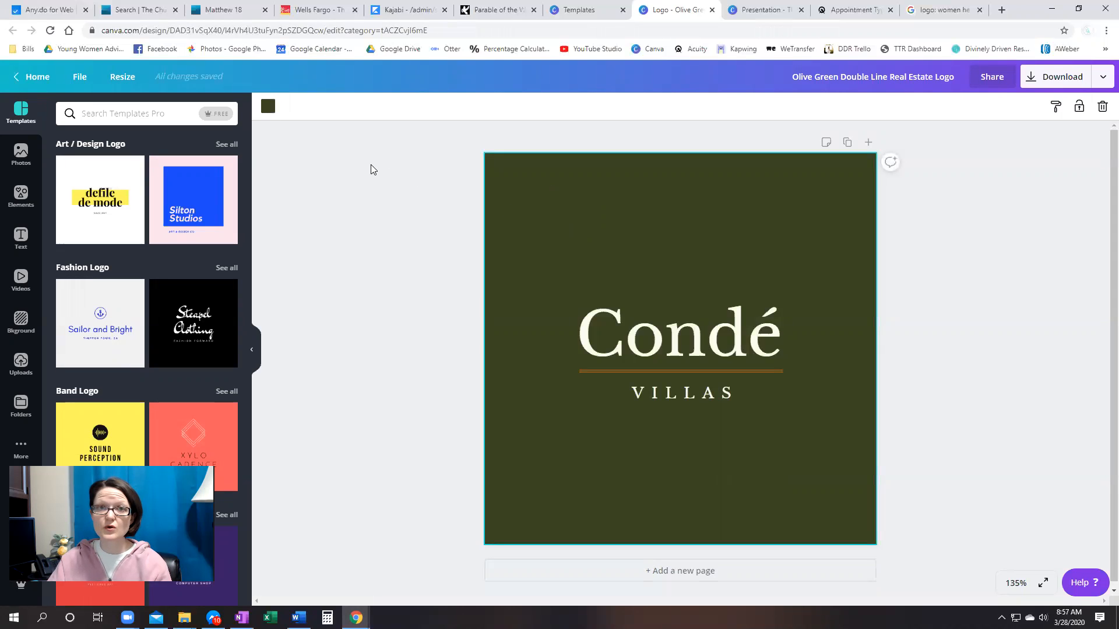
left_click(269, 107)
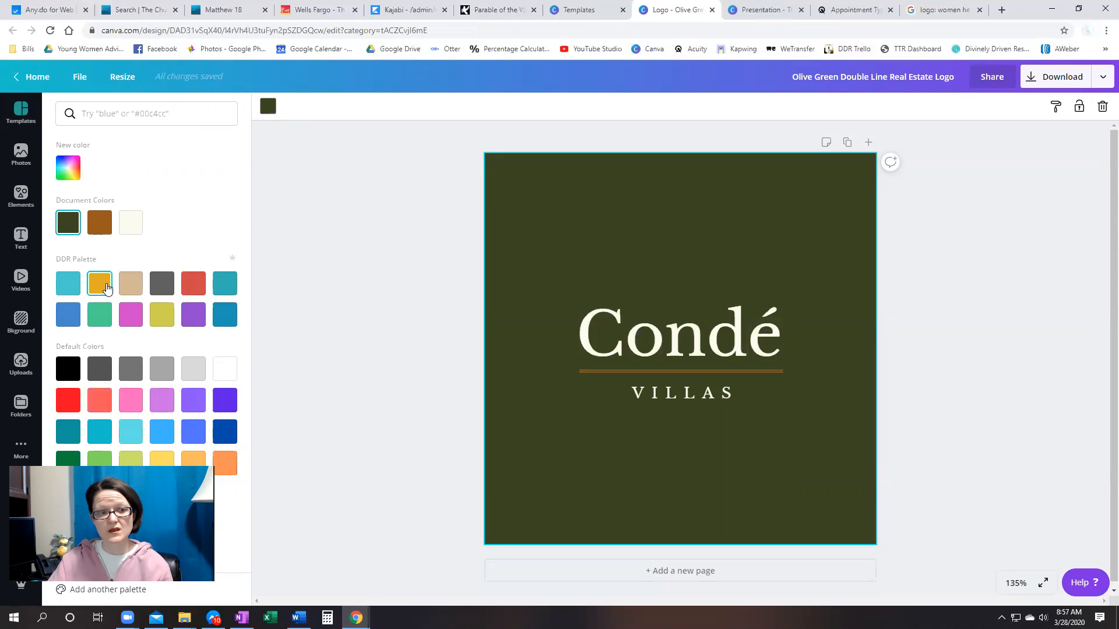
left_click(131, 283)
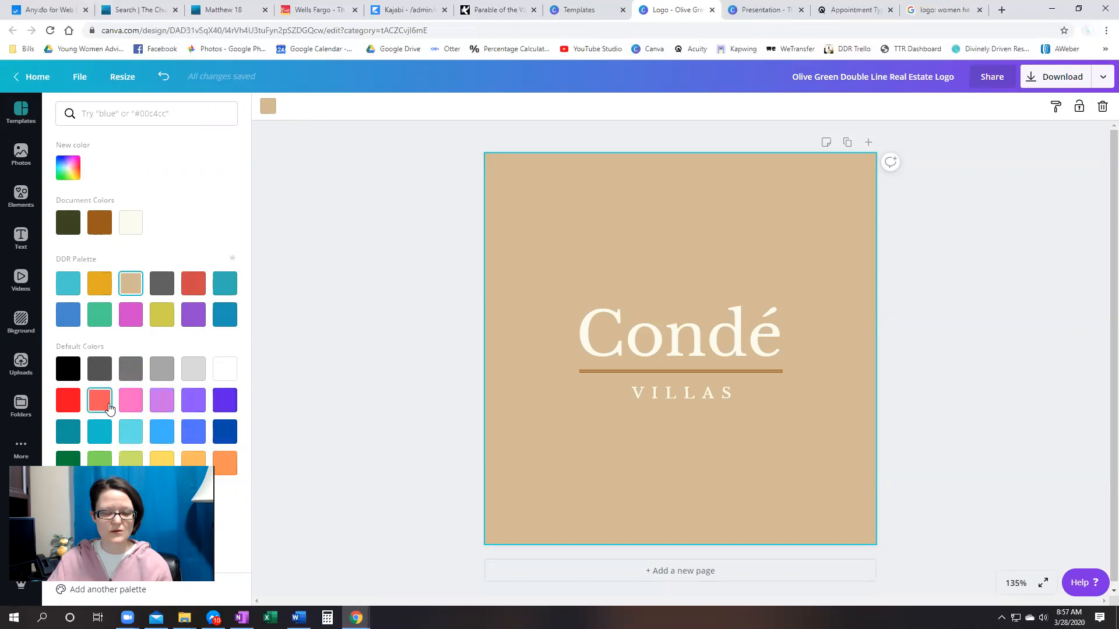
left_click(130, 400)
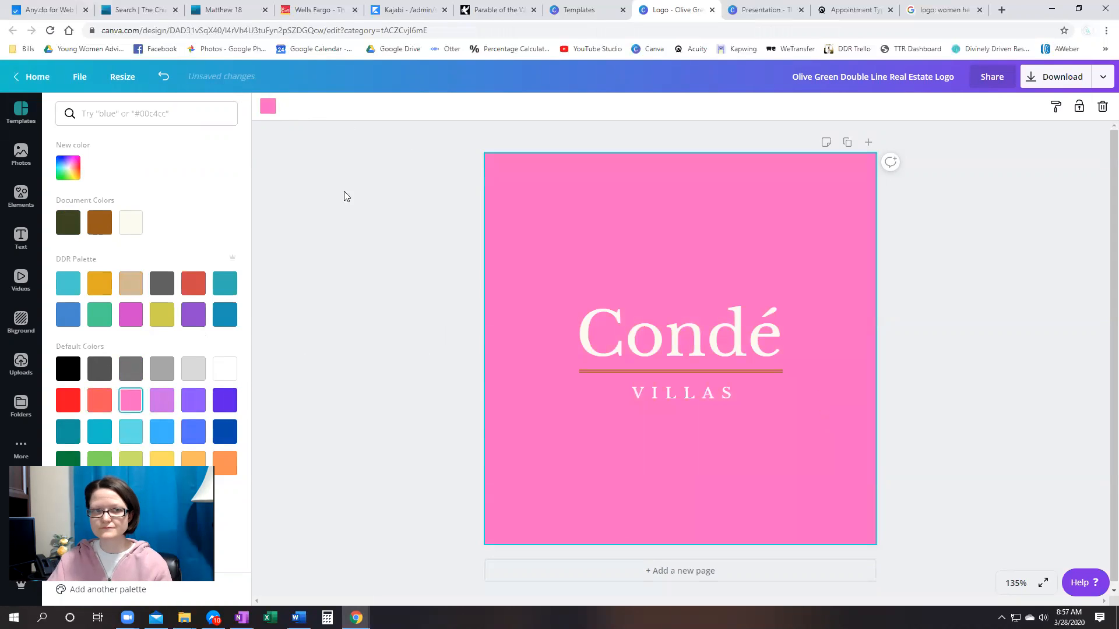
left_click(363, 245)
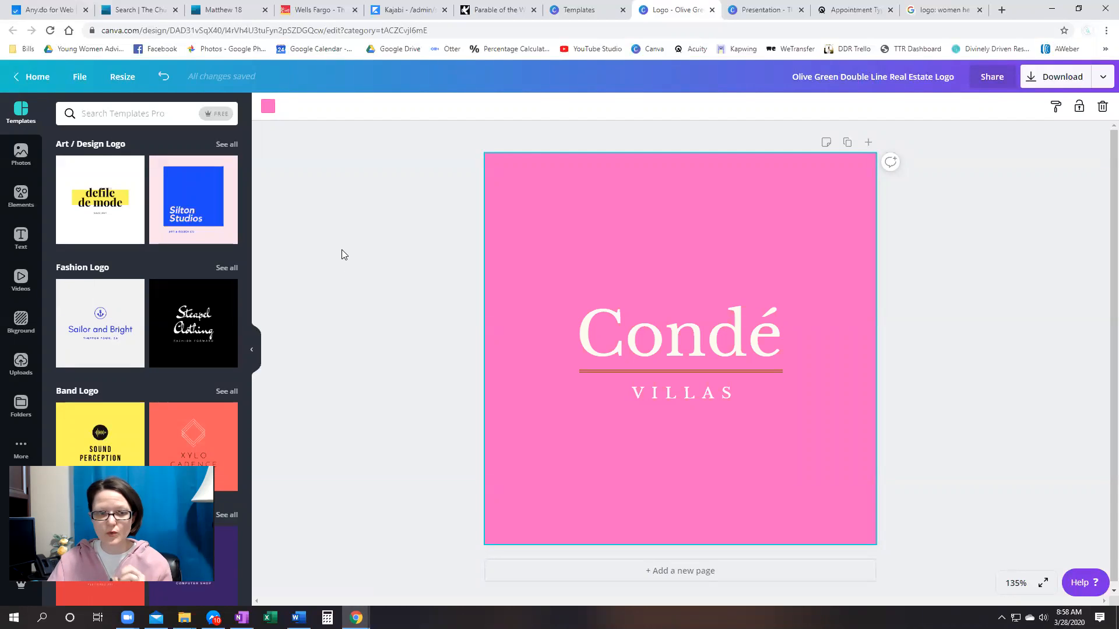
Replace the word "VILLAS" beneath the line with "IMAGINE HEALTH COACHING".
left_click(672, 398)
left_click_drag(752, 393, 626, 392)
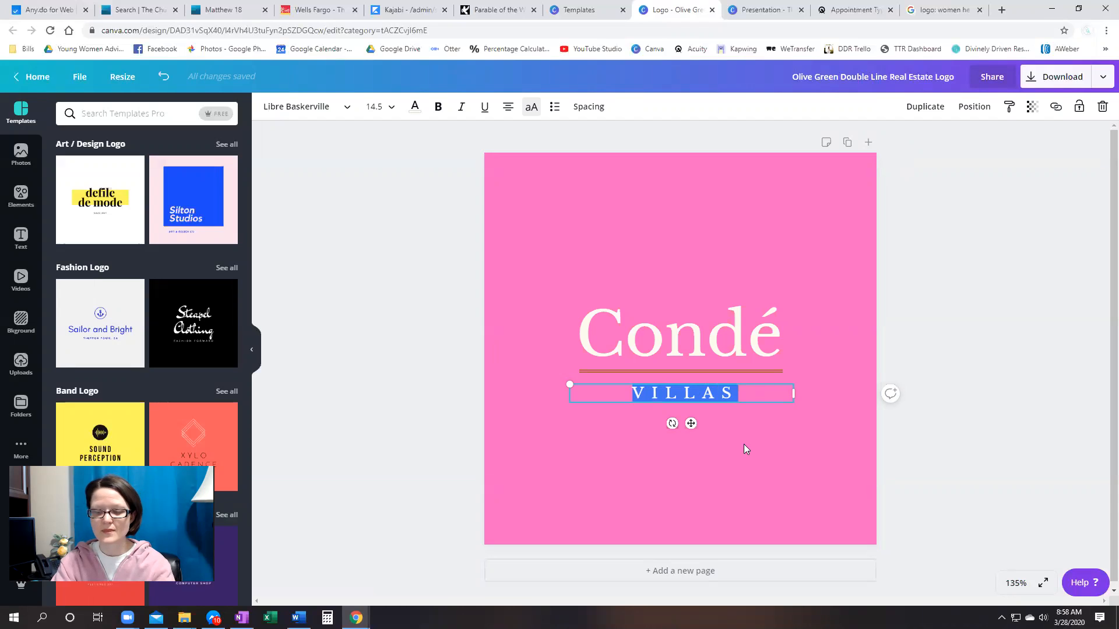
type("IM")
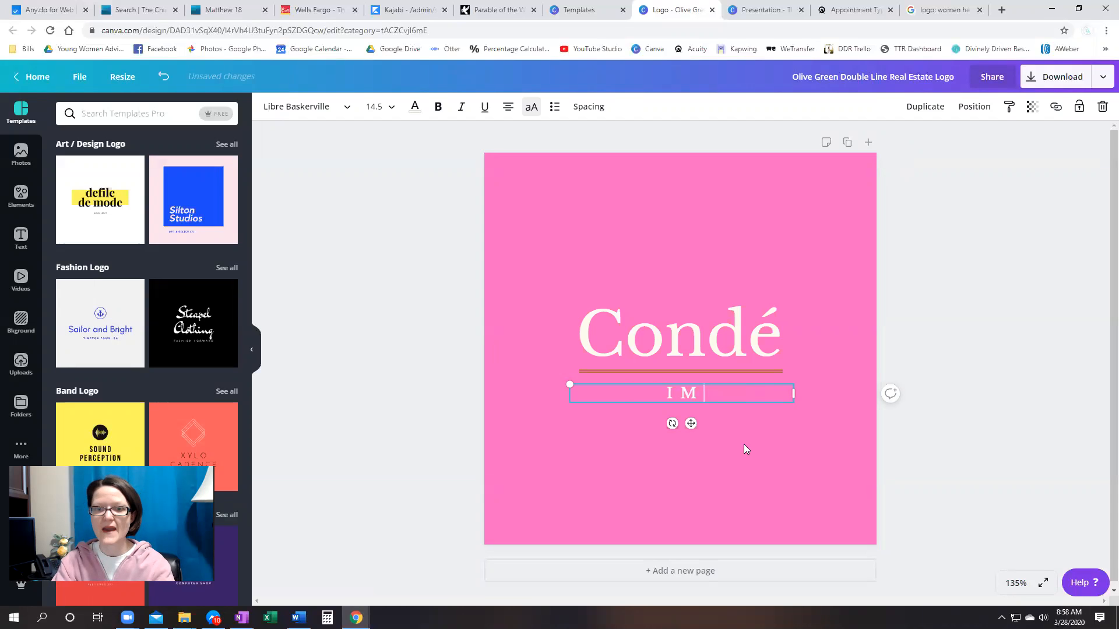
type("AGINE HEAL")
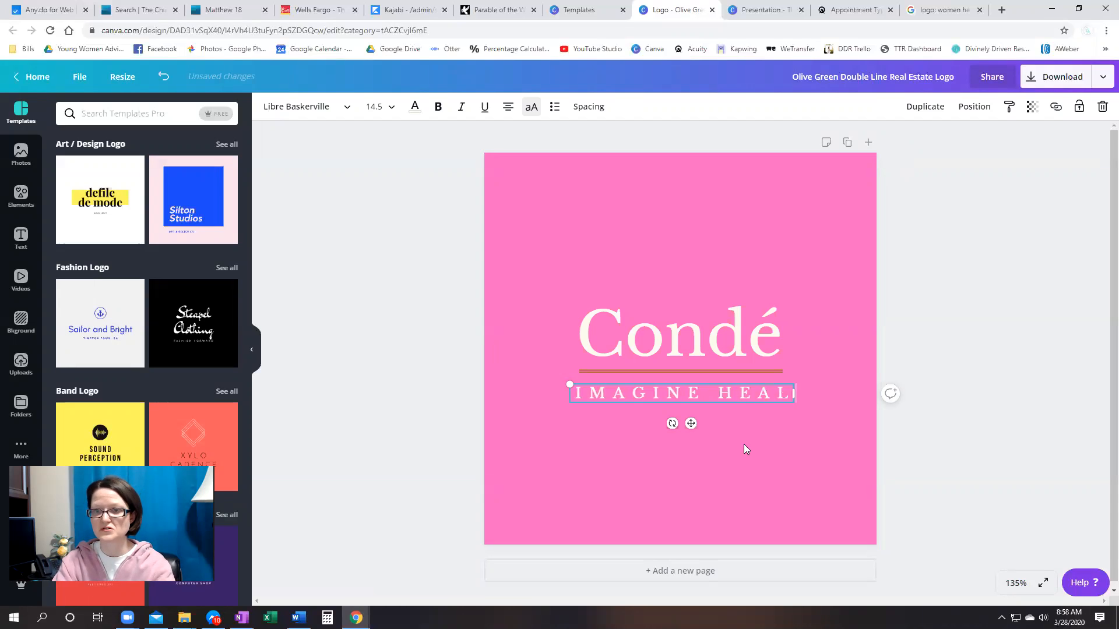
type("TH COACHING")
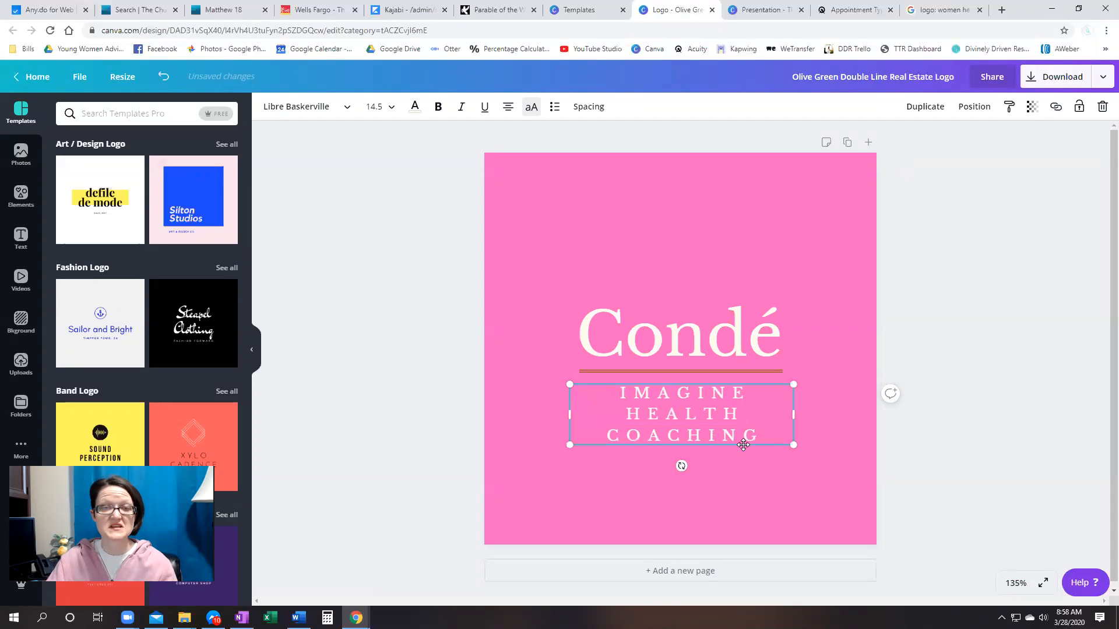
Set the Imagine Health Coaching text in the uploaded Al Fresco font and turn off its all-uppercase formatting.
left_click(746, 328)
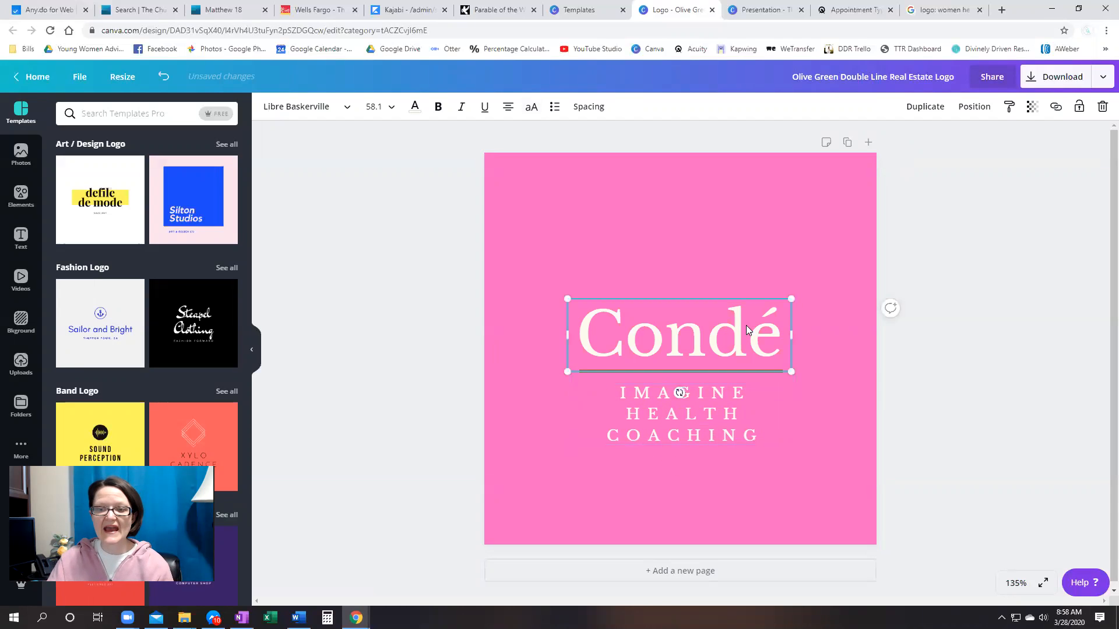
left_click(693, 414)
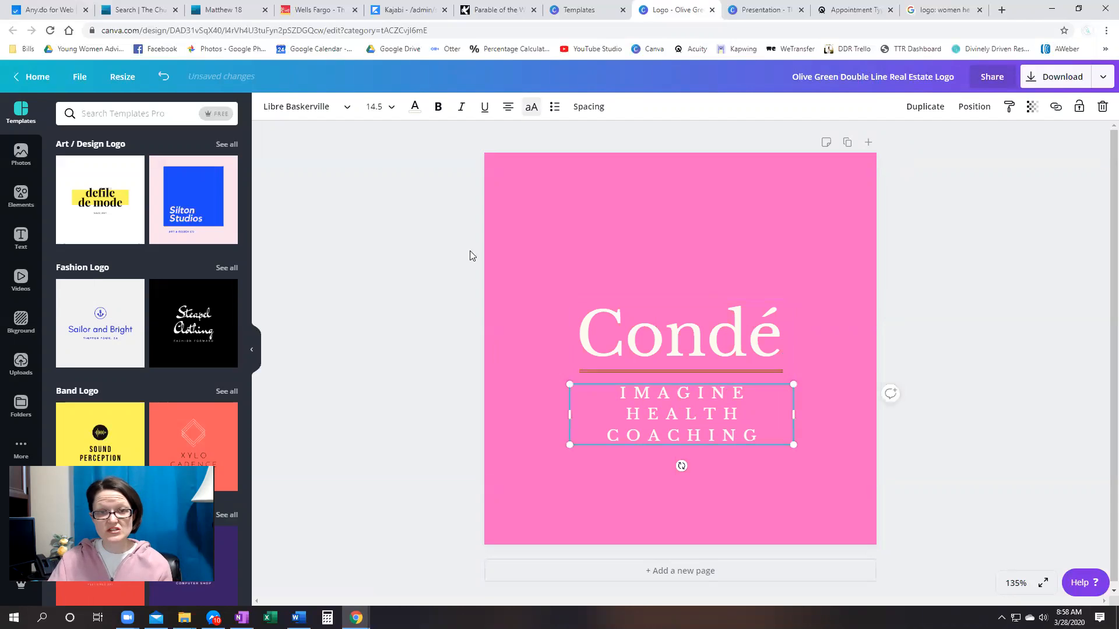
left_click(305, 109)
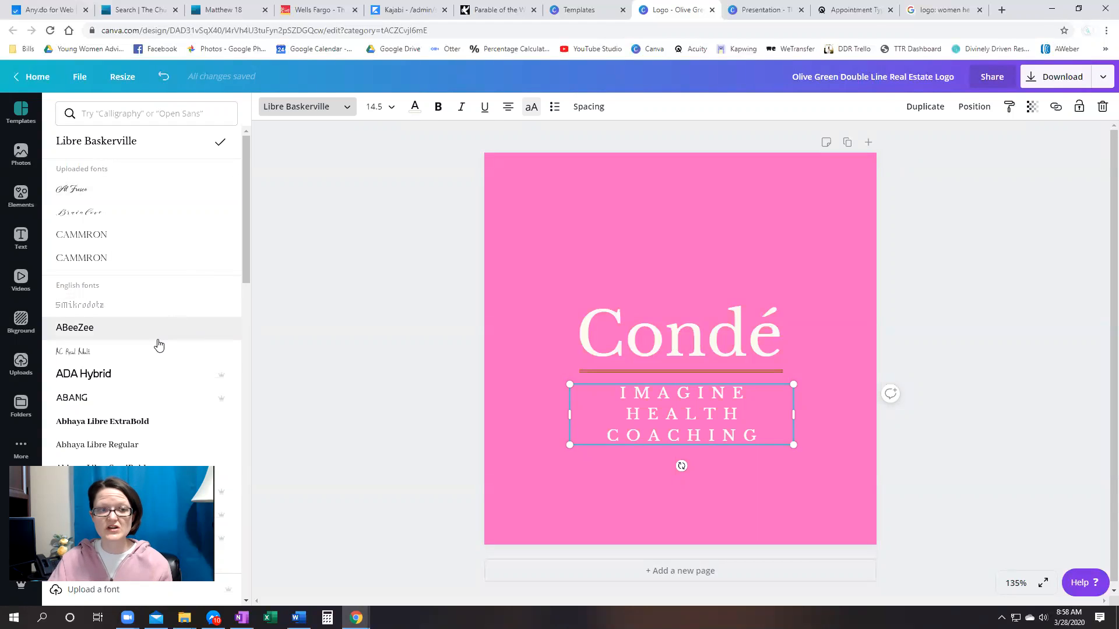
left_click(135, 200)
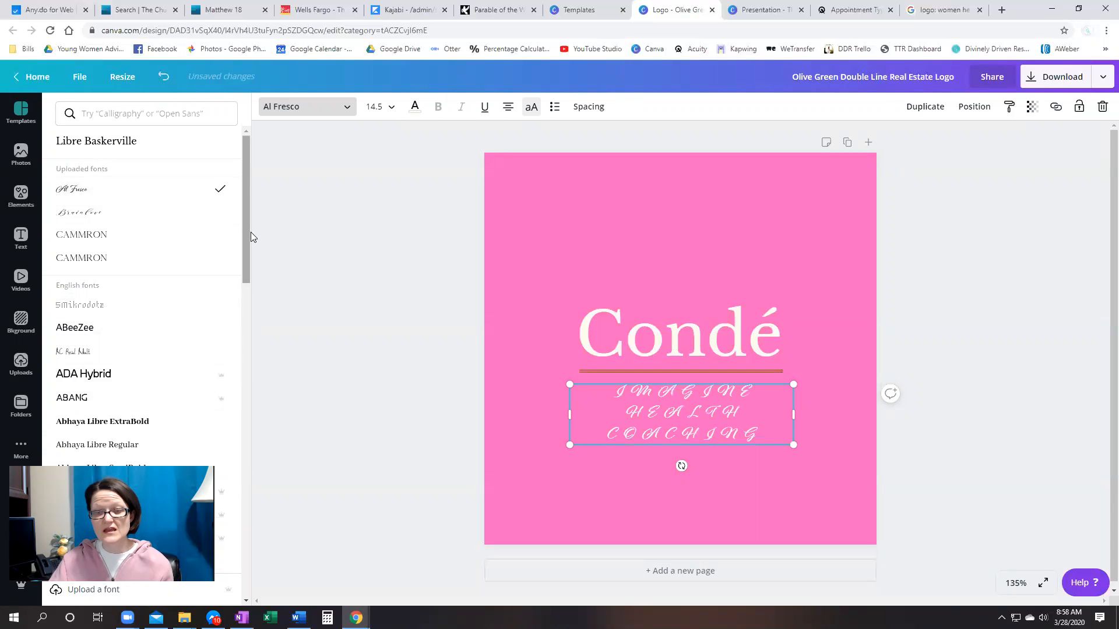
left_click(531, 111)
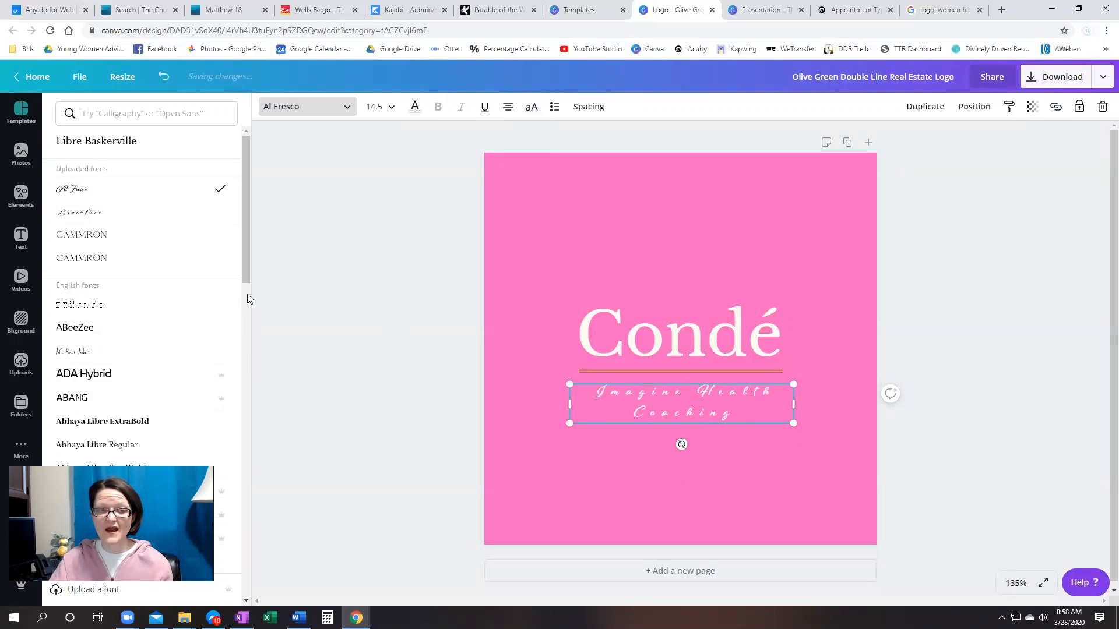
Change the Imagine Health Coaching text to the Allura font and enlarge it to about size 23.1, nearly filling the logo's width.
left_click(87, 120)
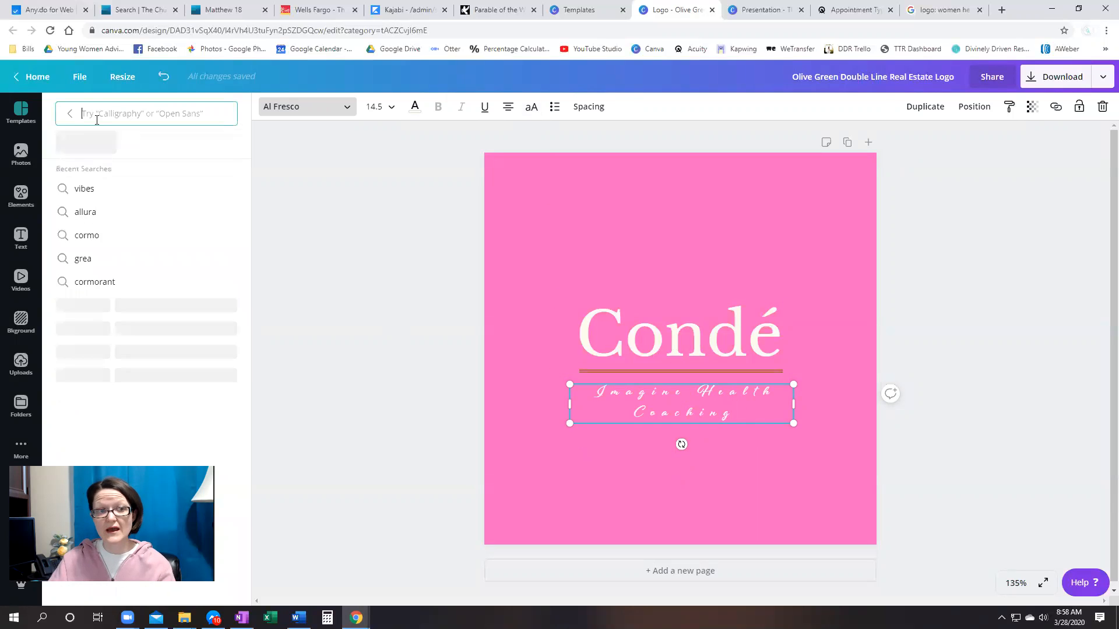
type("allura")
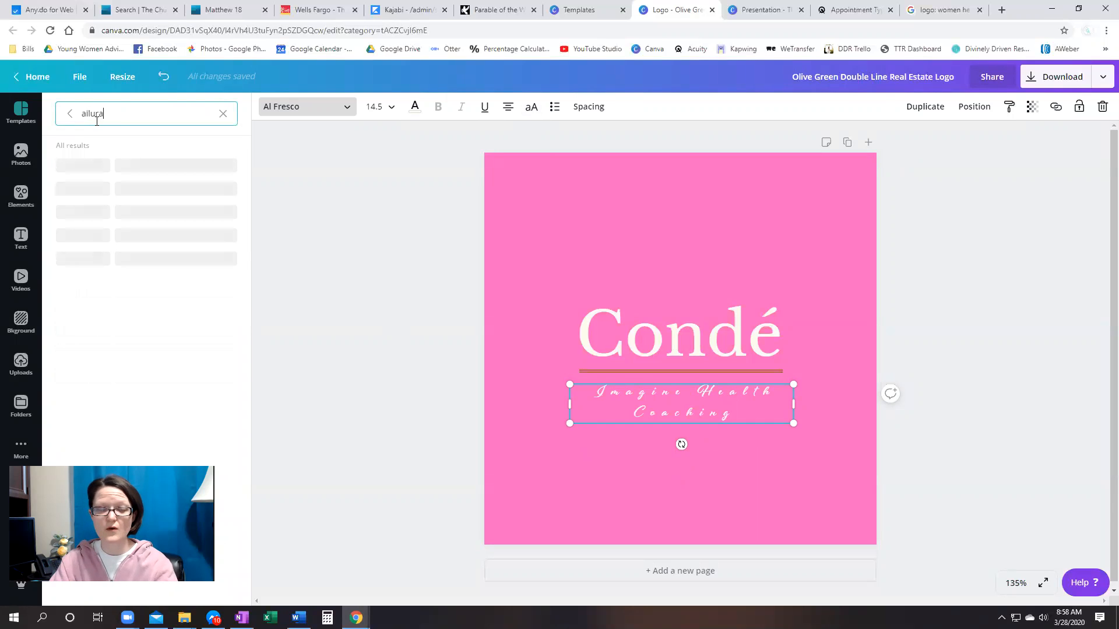
left_click(87, 167)
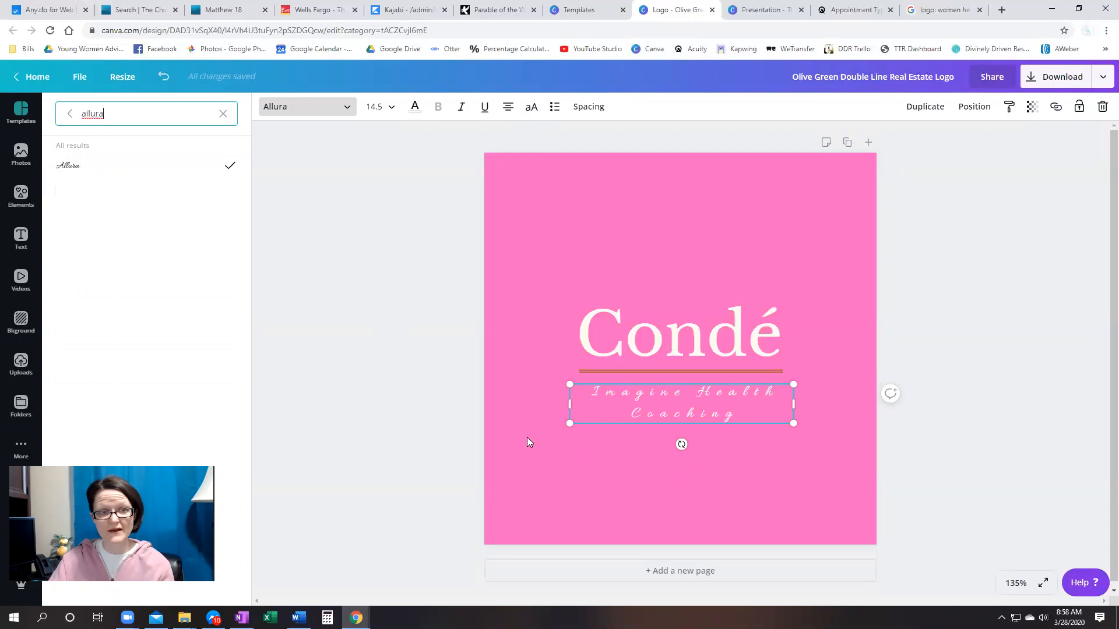
left_click_drag(569, 424, 503, 476)
left_click(790, 438)
left_click_drag(796, 437, 858, 464)
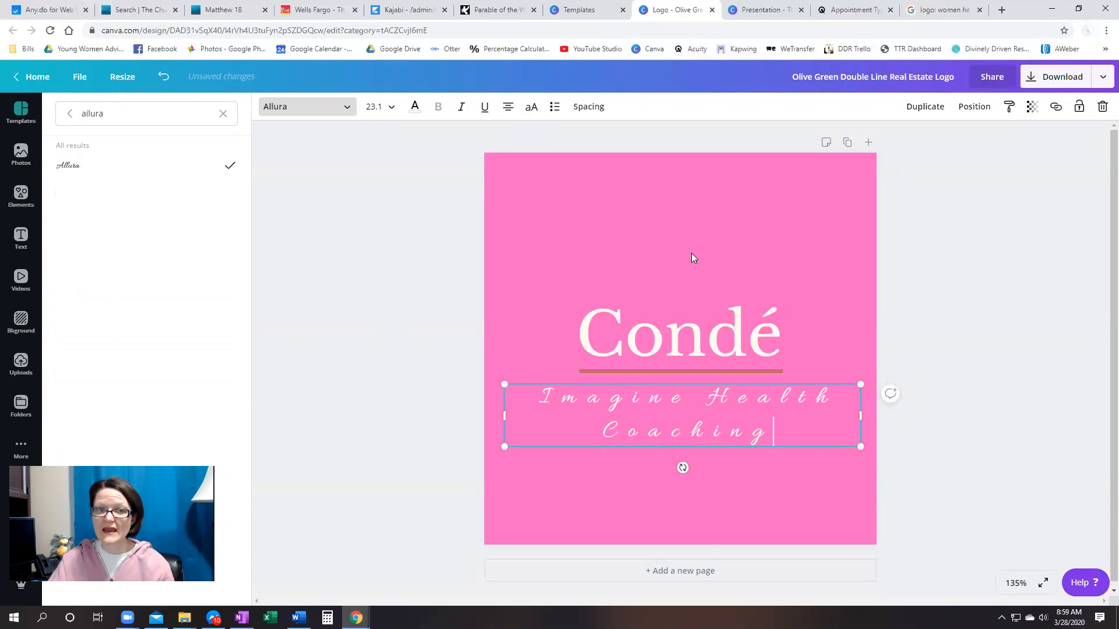
left_click(434, 231)
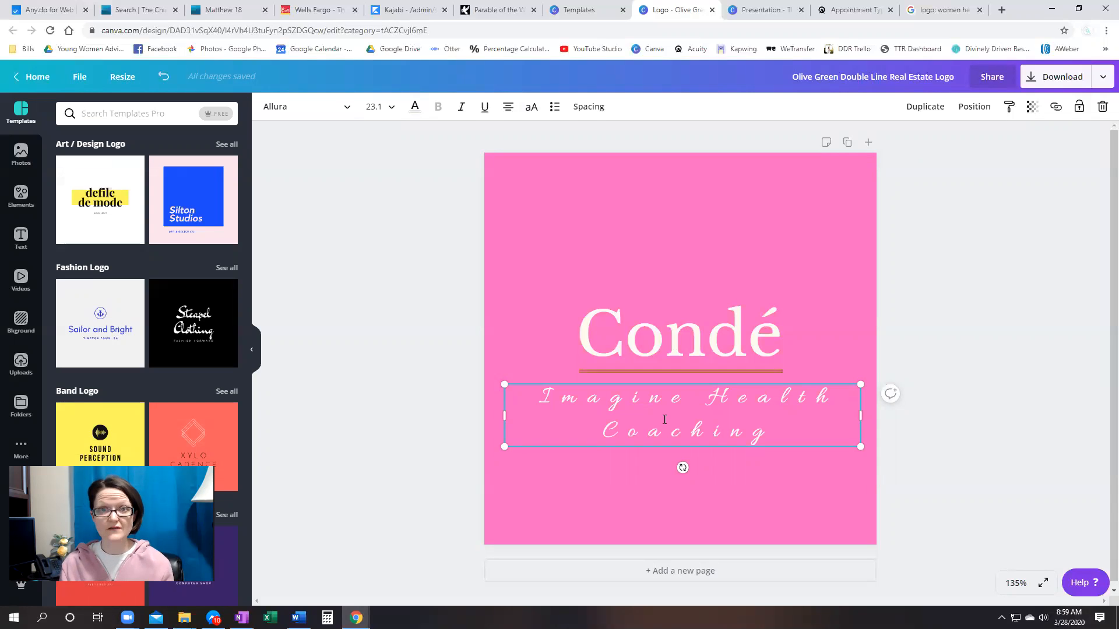
Delete the large "Condé" text above the line in the logo.
left_click(655, 321)
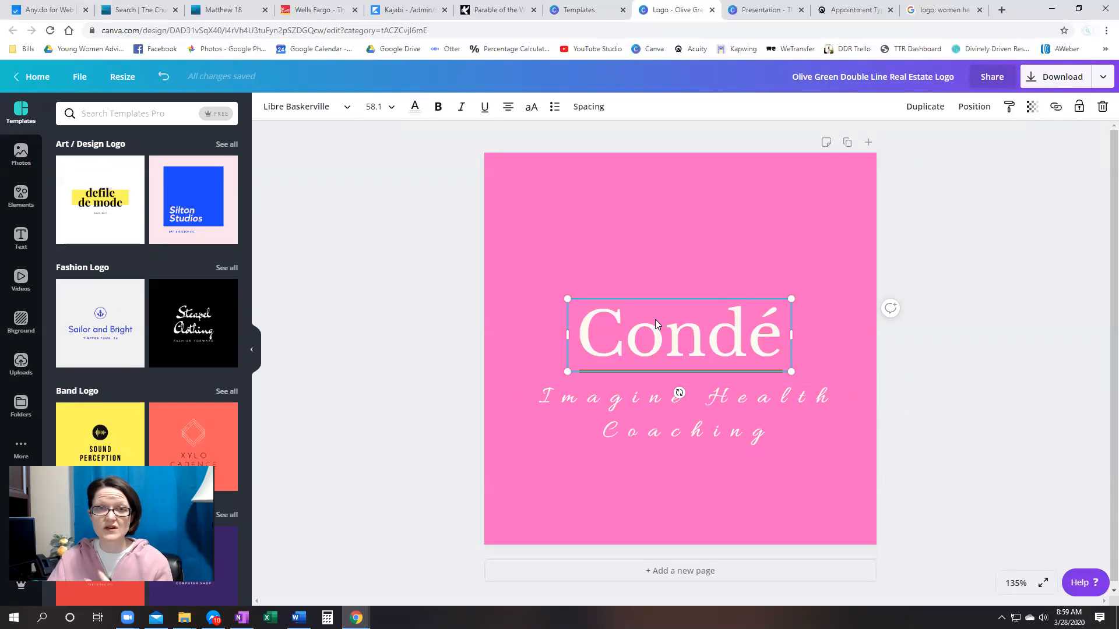
left_click(736, 228)
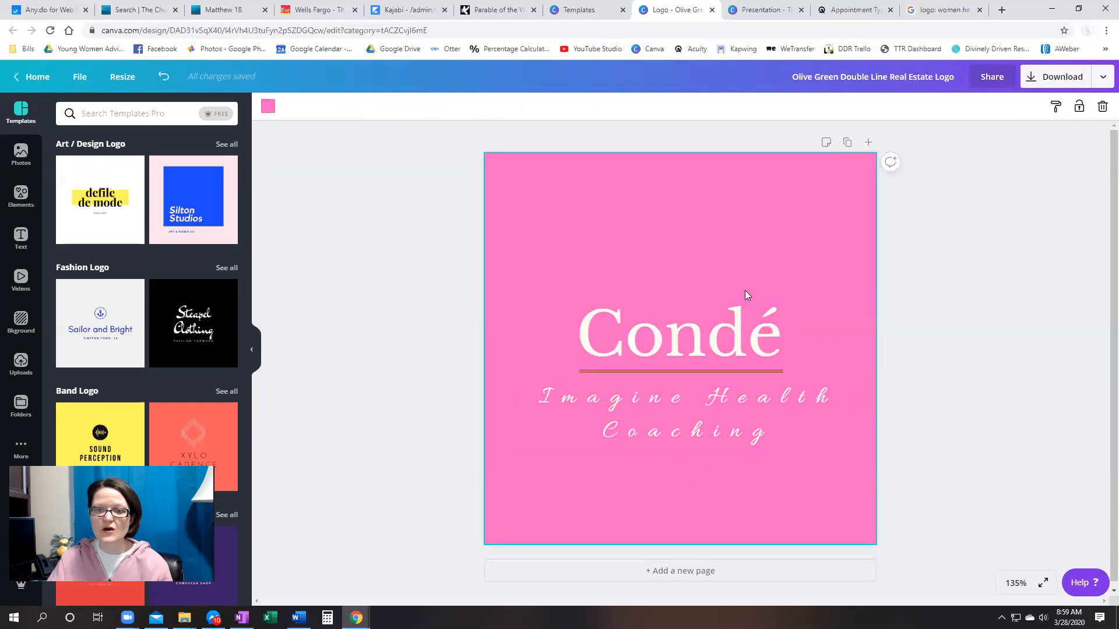
left_click(714, 328)
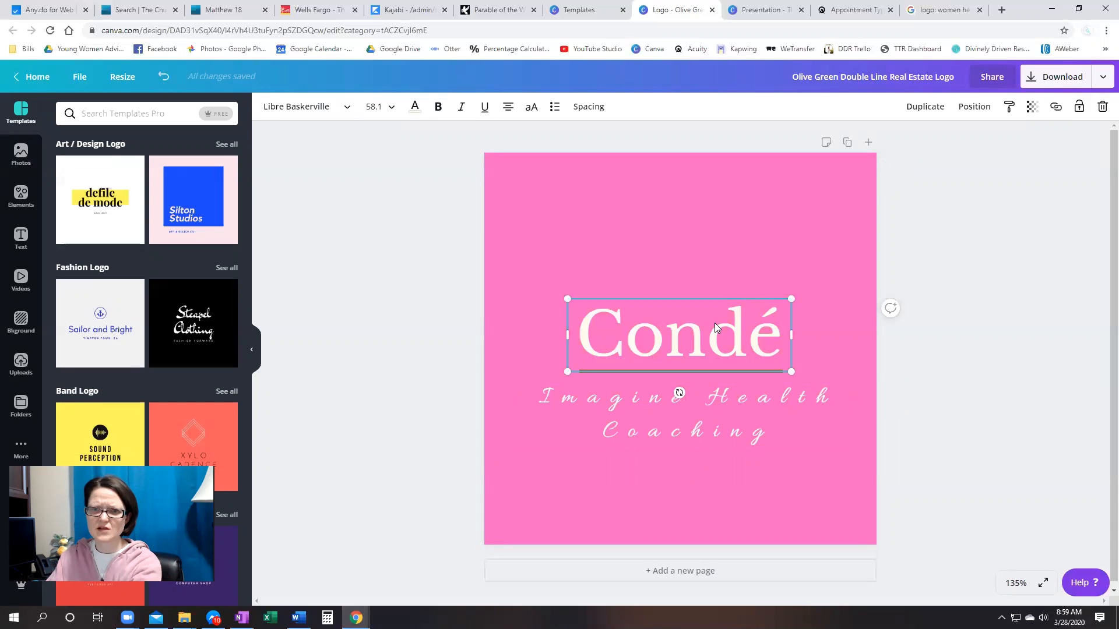
key("Delete")
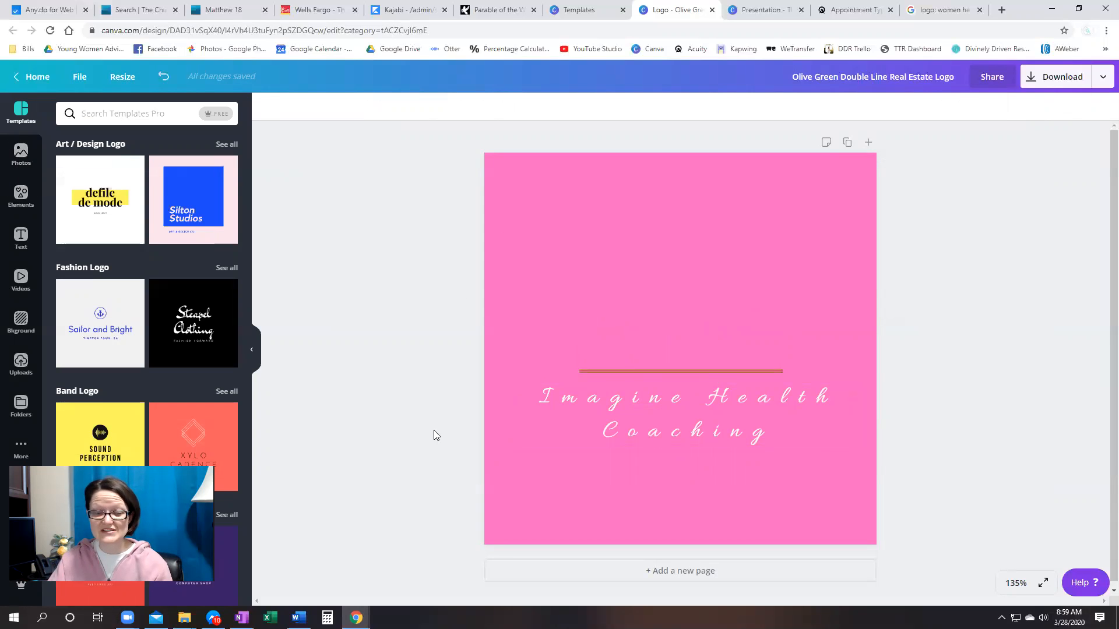
Switch to the Word document and review the collected women empowerment logos down to the pink lotus on page 2.
left_click(299, 617)
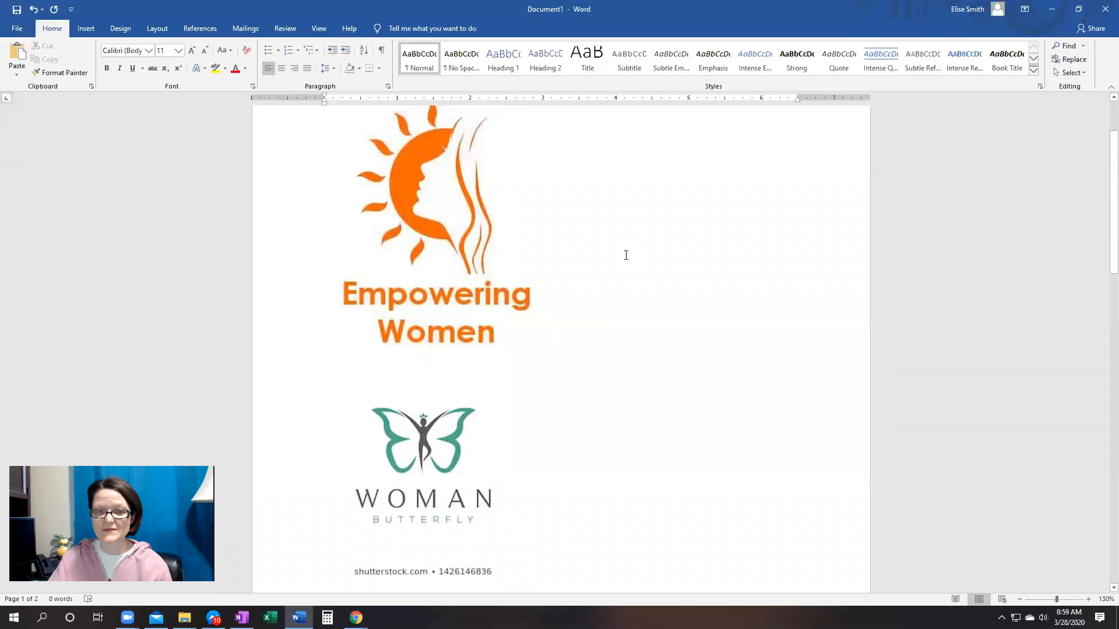
scroll(626, 256, "up", 2)
scroll(624, 255, "down", 10)
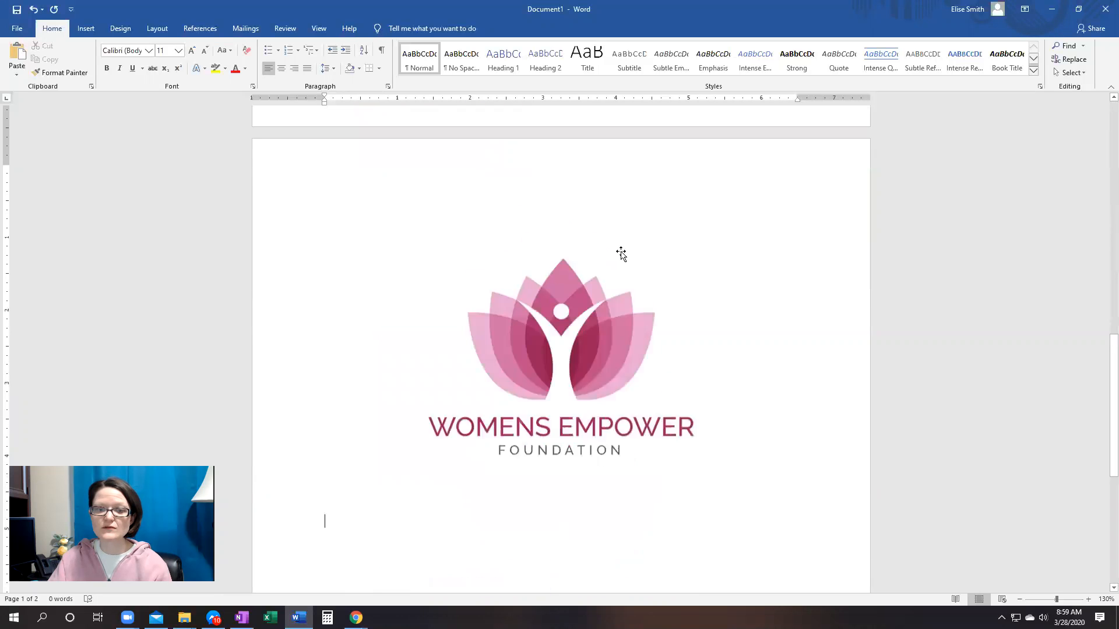
scroll(621, 255, "down", 1)
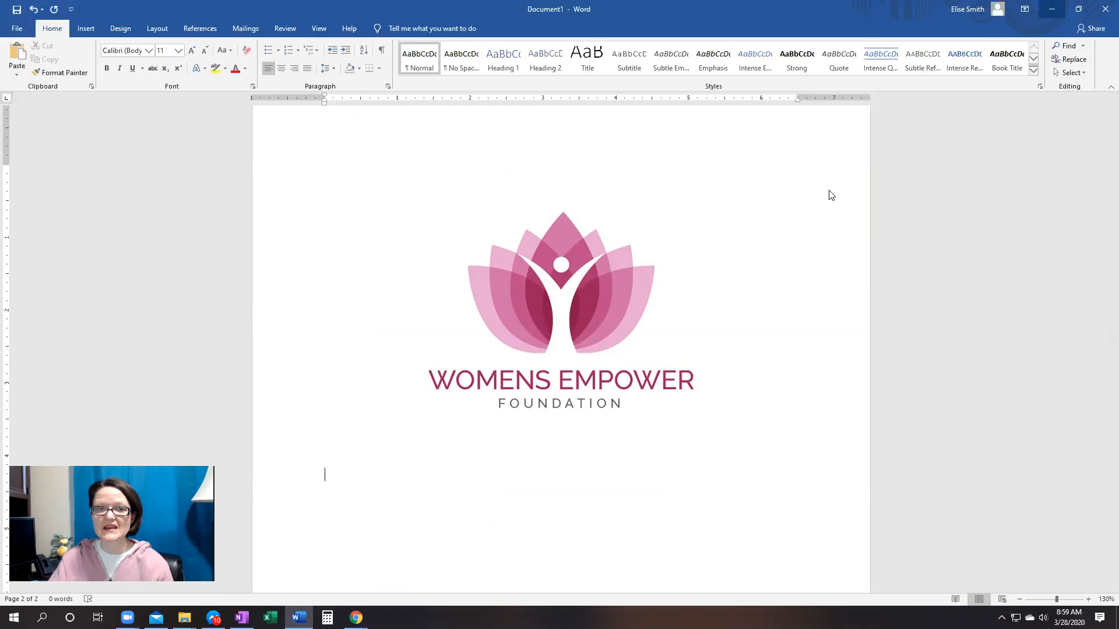
Switch back to the Canva logo design and search the elements for lotus.
key("alt+Tab")
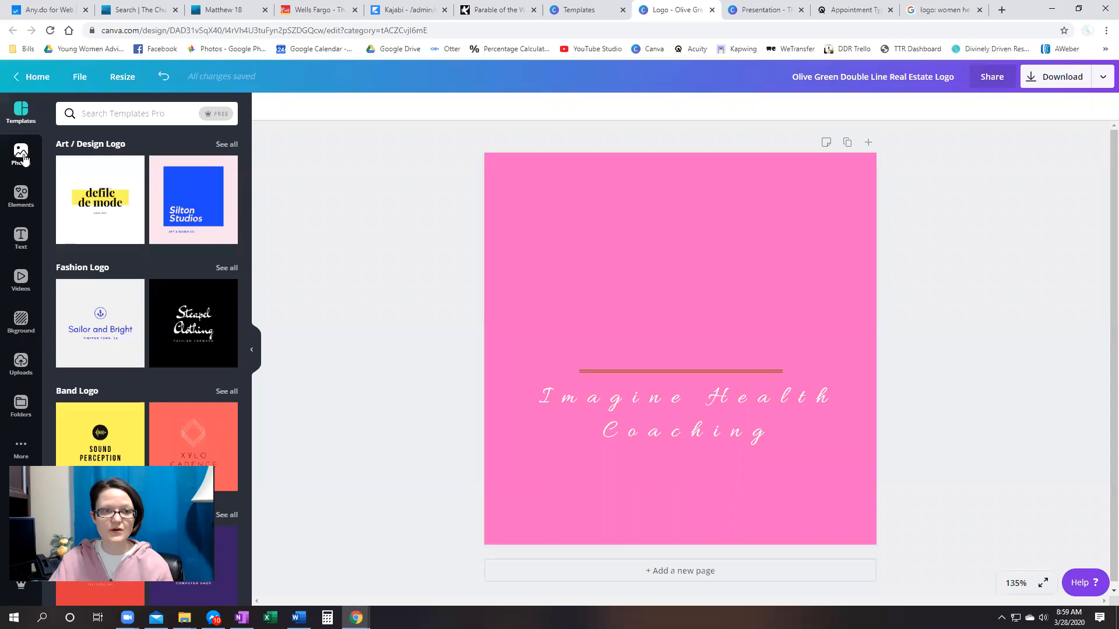
left_click(21, 193)
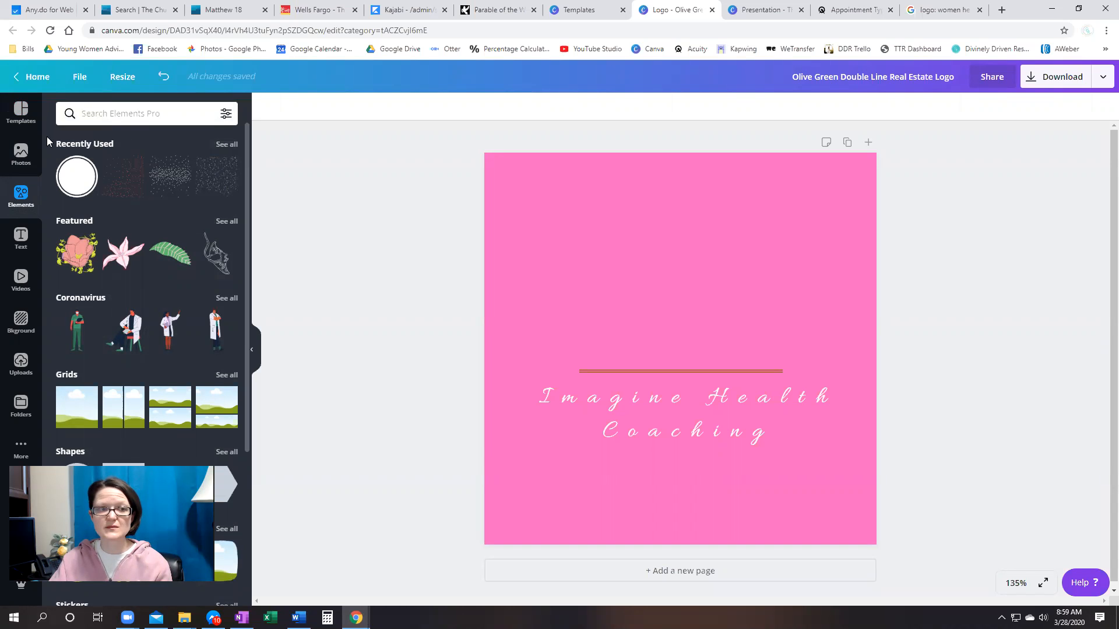
left_click(115, 112)
type("lotus")
key("Return")
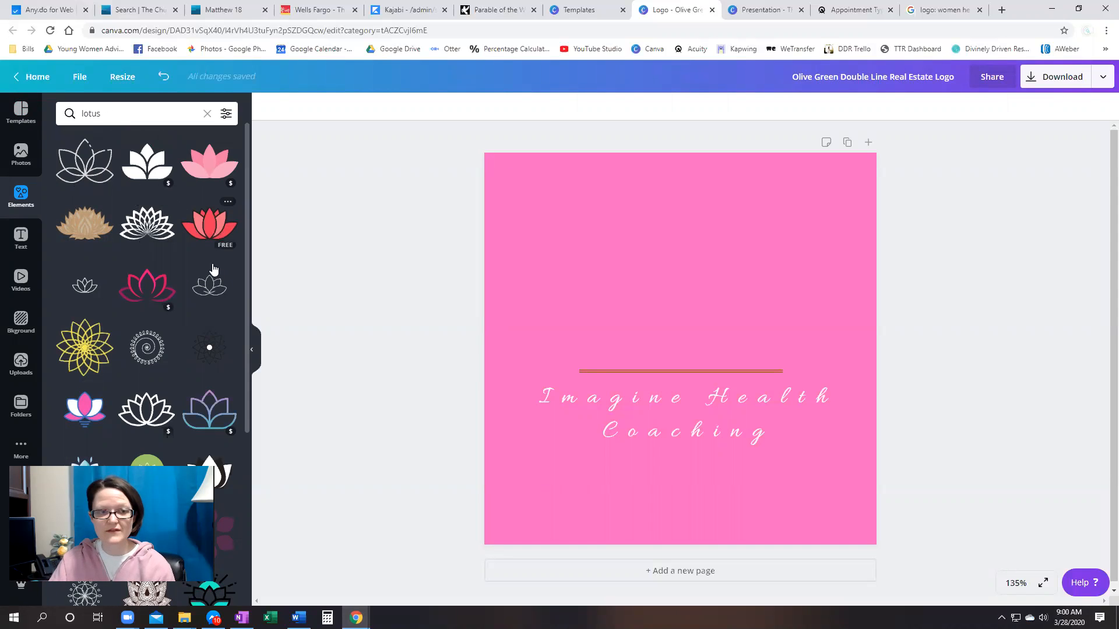
Add the outlined lotus in magenta and purple shades to the logo and place it centred just above the line.
scroll(186, 233, "down", 2)
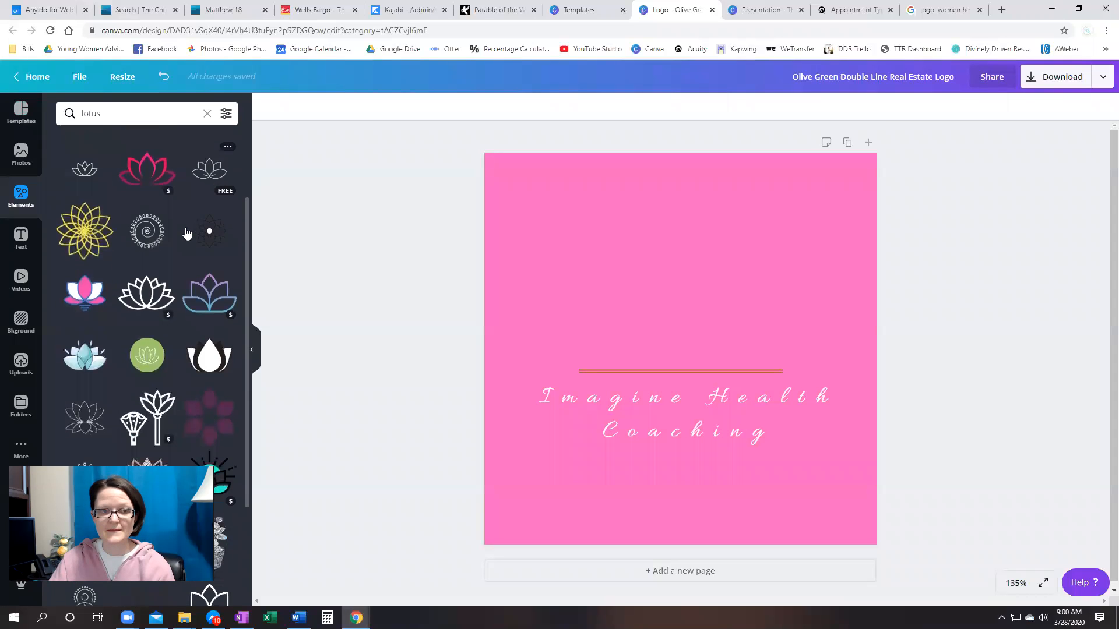
scroll(187, 234, "down", 1)
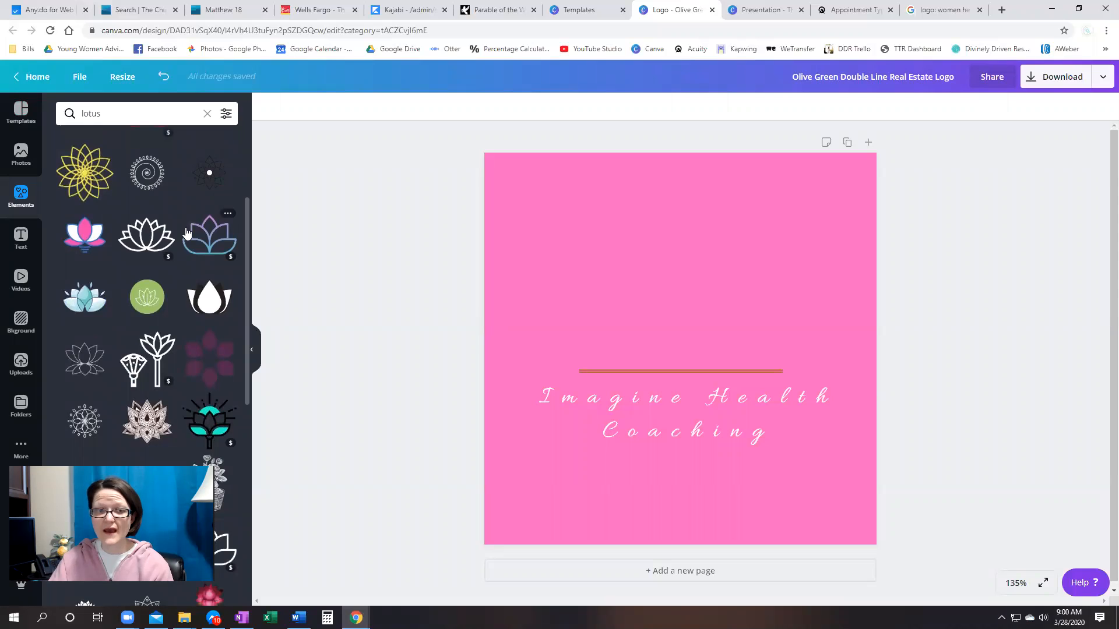
scroll(186, 234, "up", 3)
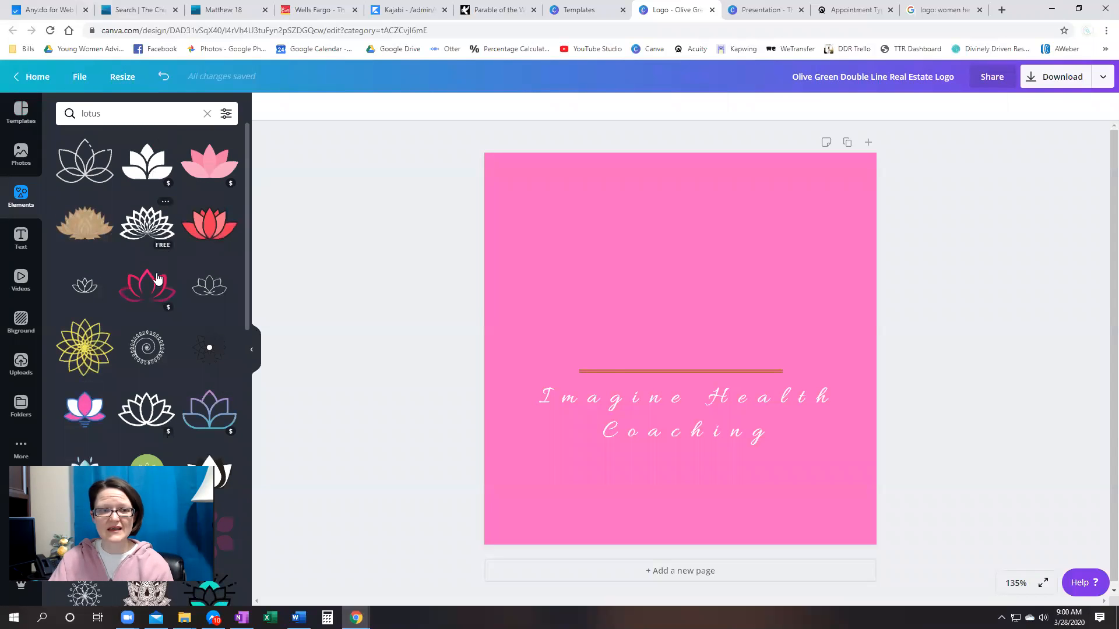
left_click(157, 278)
left_click_drag(695, 357, 697, 307)
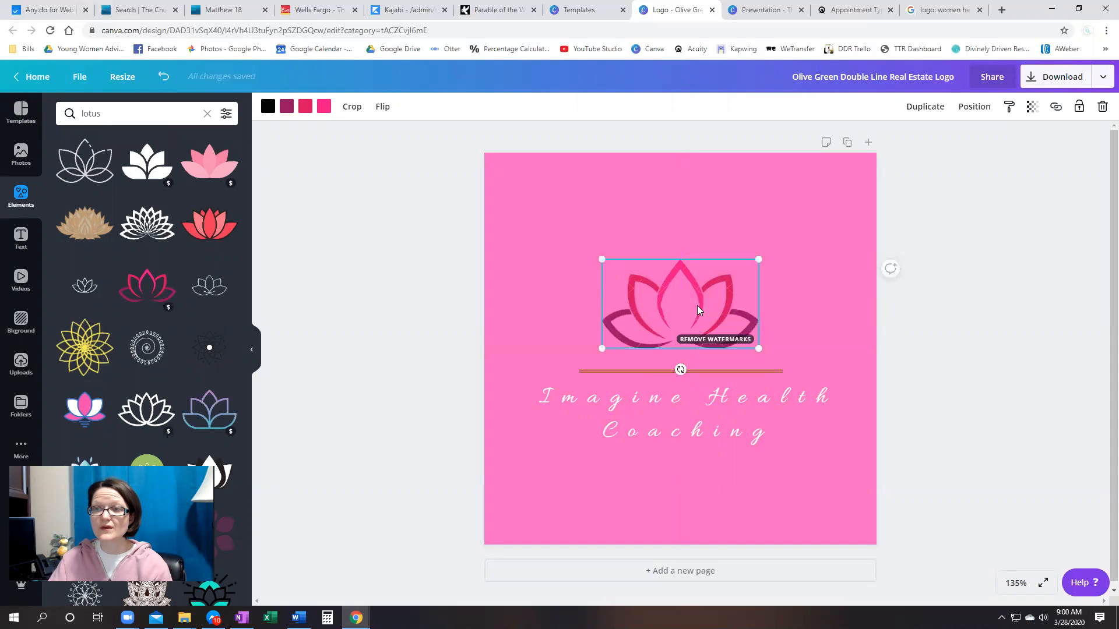
Check the download options for the cost of the premium lotus image, leaving without downloading.
left_click(1099, 81)
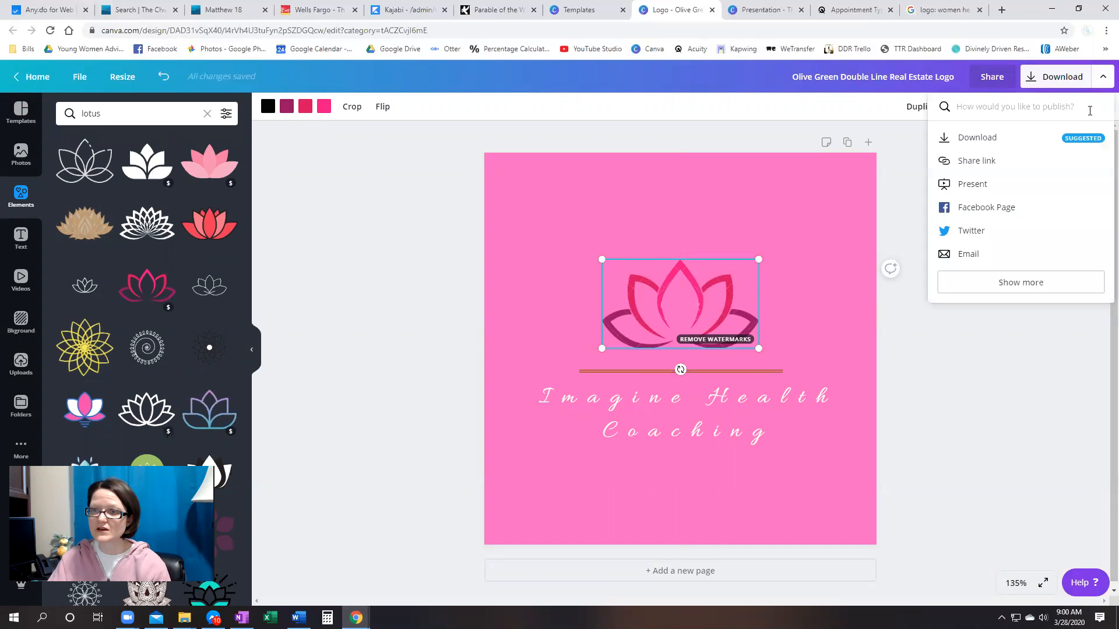
left_click(1020, 140)
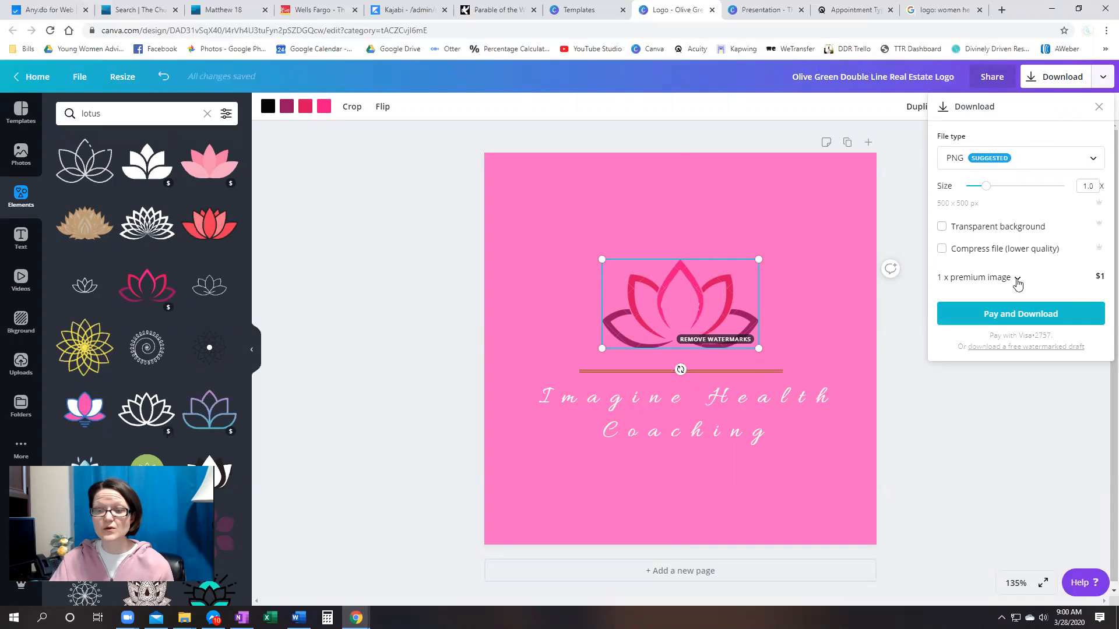
left_click(793, 230)
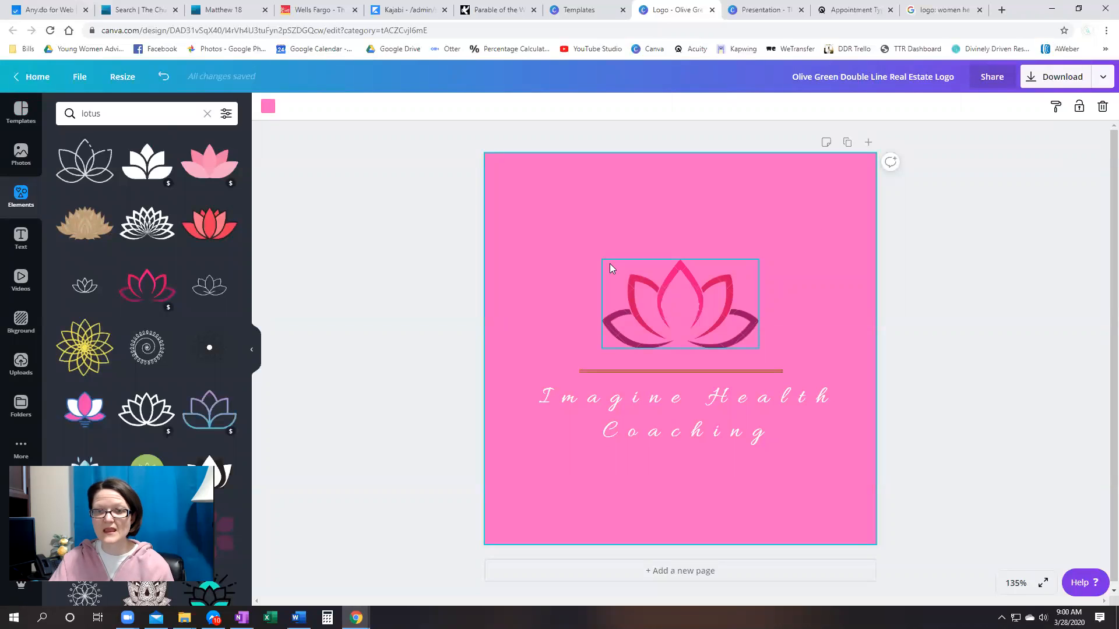
Enlarge the lotus until it is slightly wider than the line and centre it above the line.
left_click(692, 314)
left_click_drag(596, 256, 527, 221)
left_click_drag(667, 282, 699, 284)
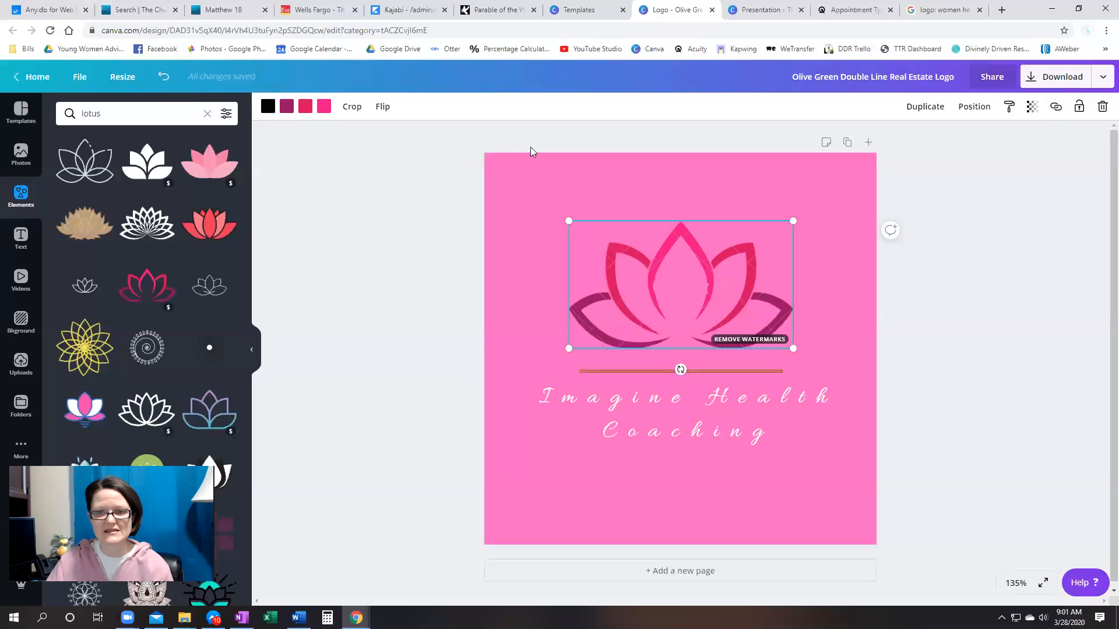
left_click(553, 191)
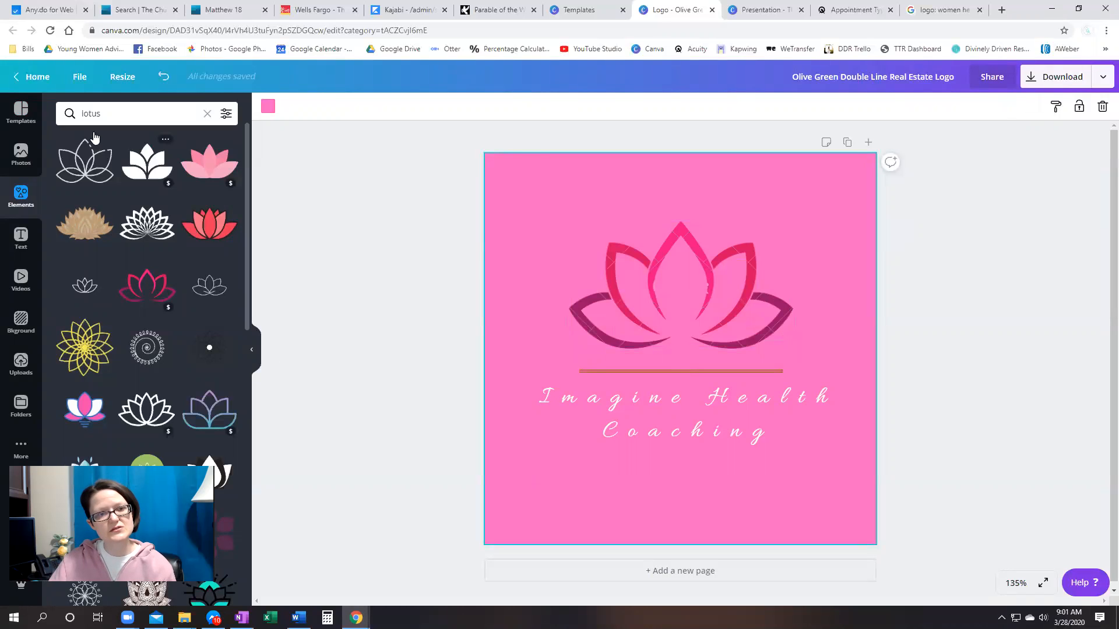
Search the elements for light, try the circular string of lights on the logo, and undo its insertion.
double_click(90, 114)
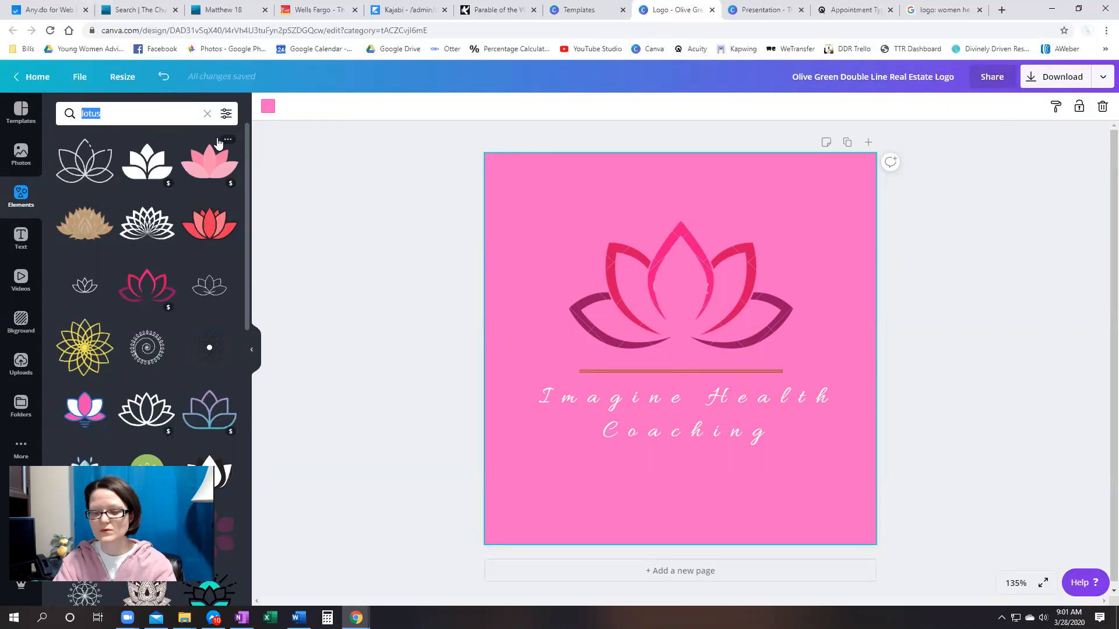
type("light")
key("Return")
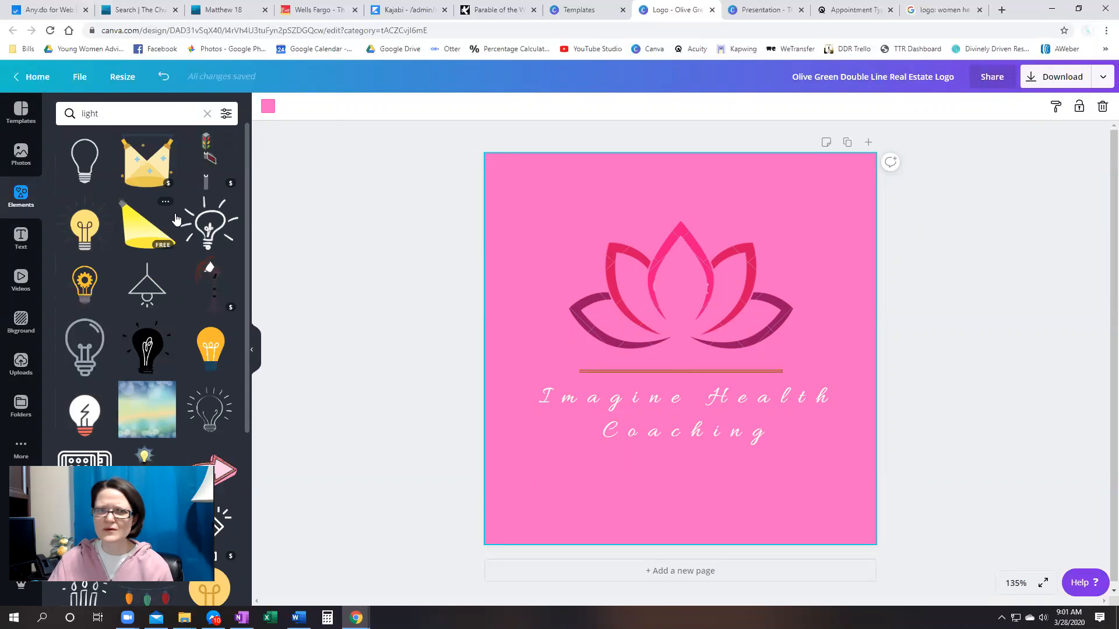
scroll(182, 254, "down", 4)
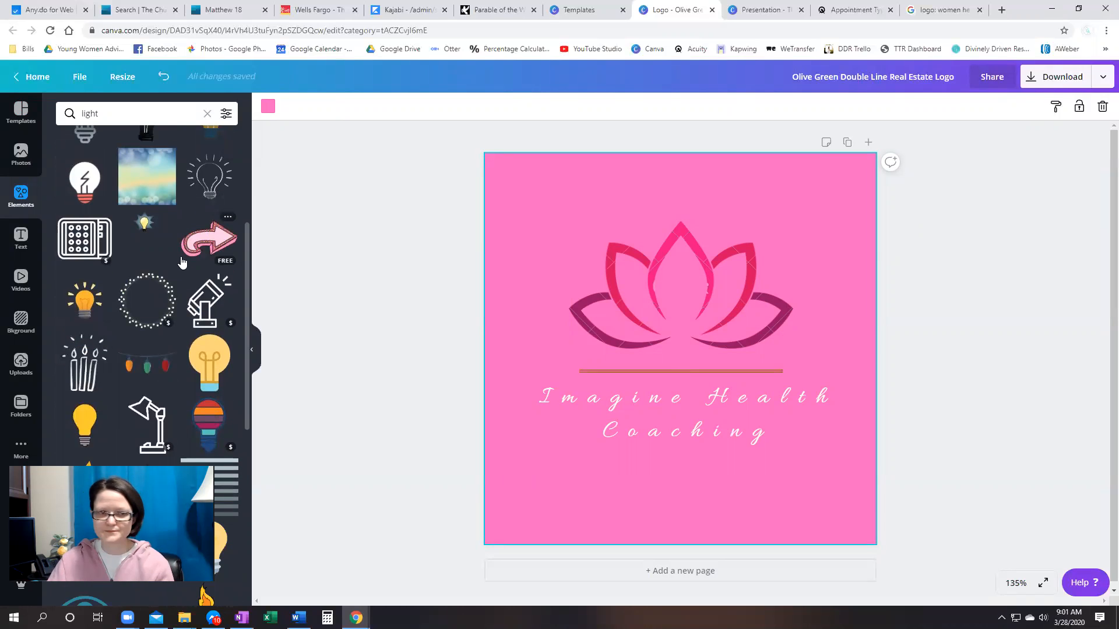
scroll(165, 307, "down", 1)
scroll(160, 297, "down", 1)
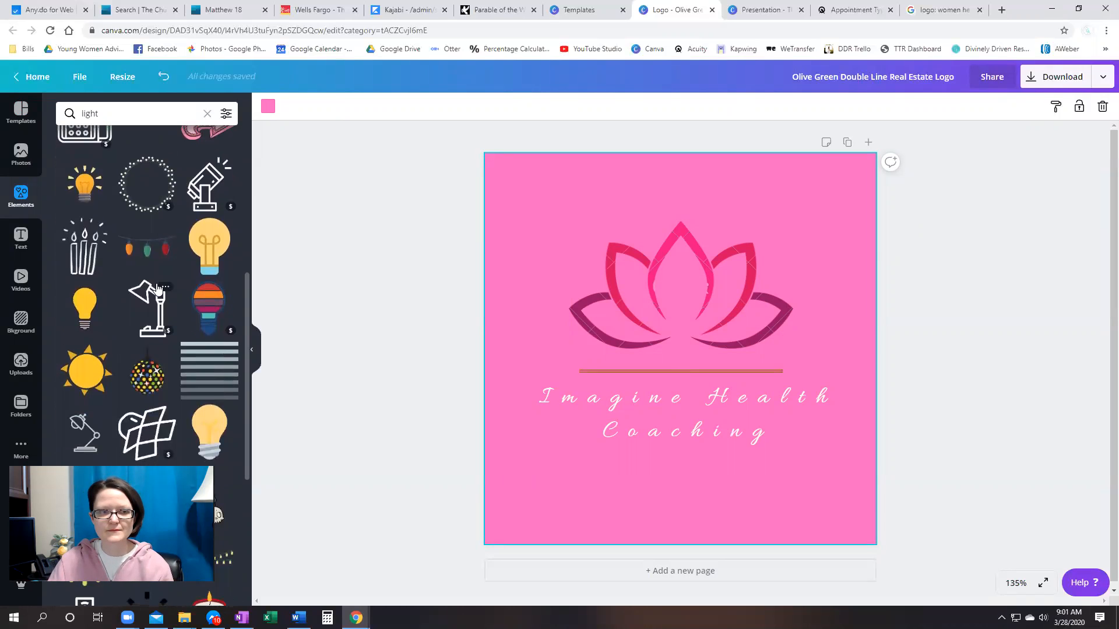
left_click(143, 207)
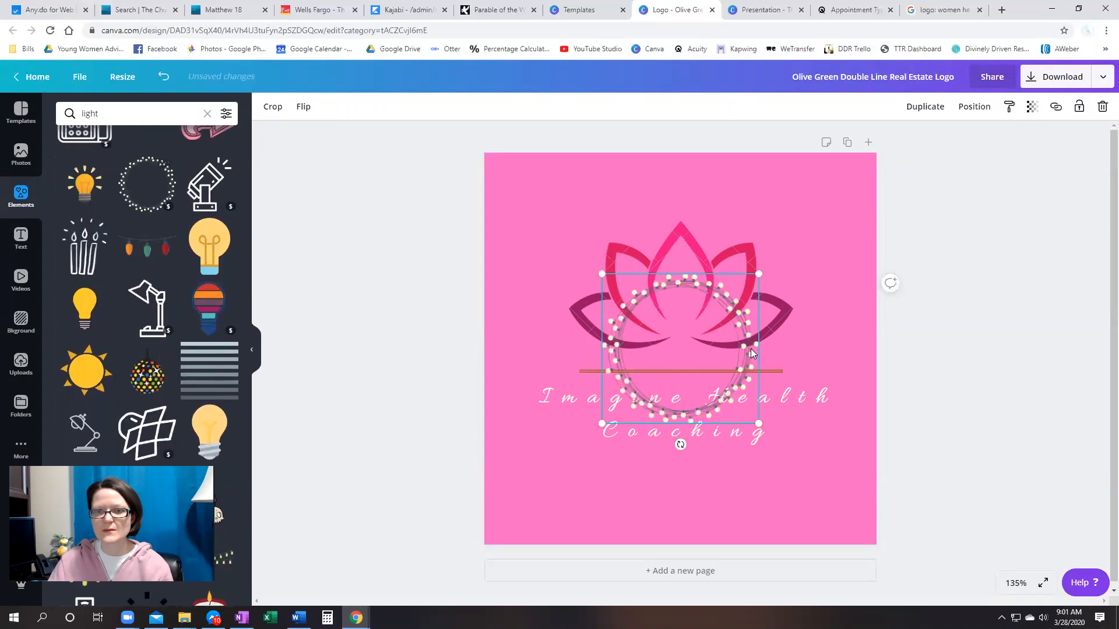
key("ctrl+z")
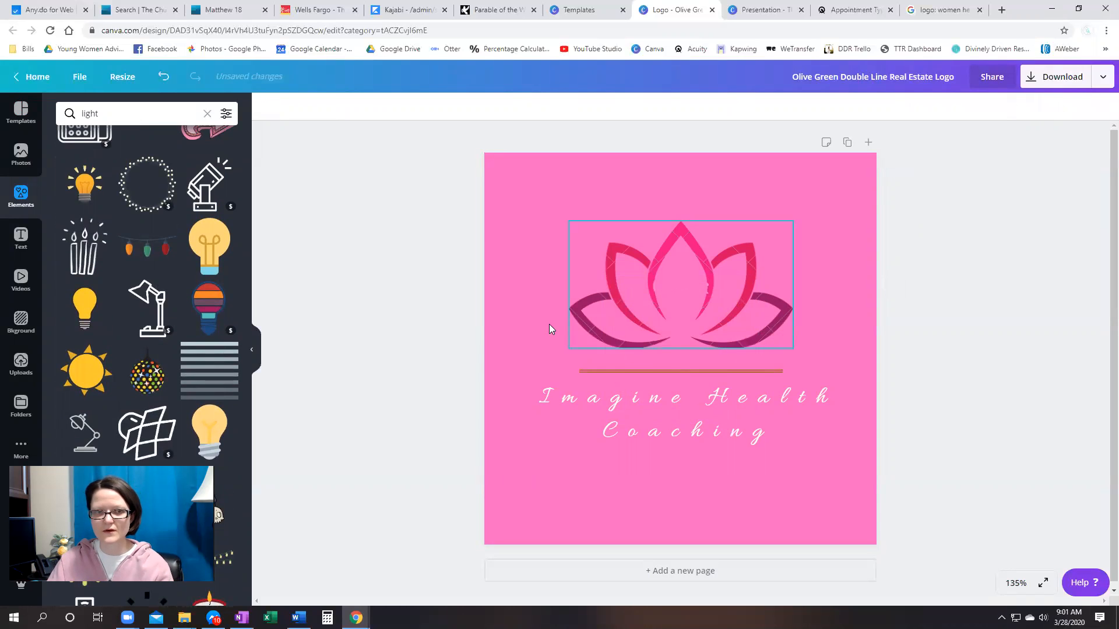
Browse further through the light search results for a graphic that suits the logo.
scroll(191, 267, "down", 5)
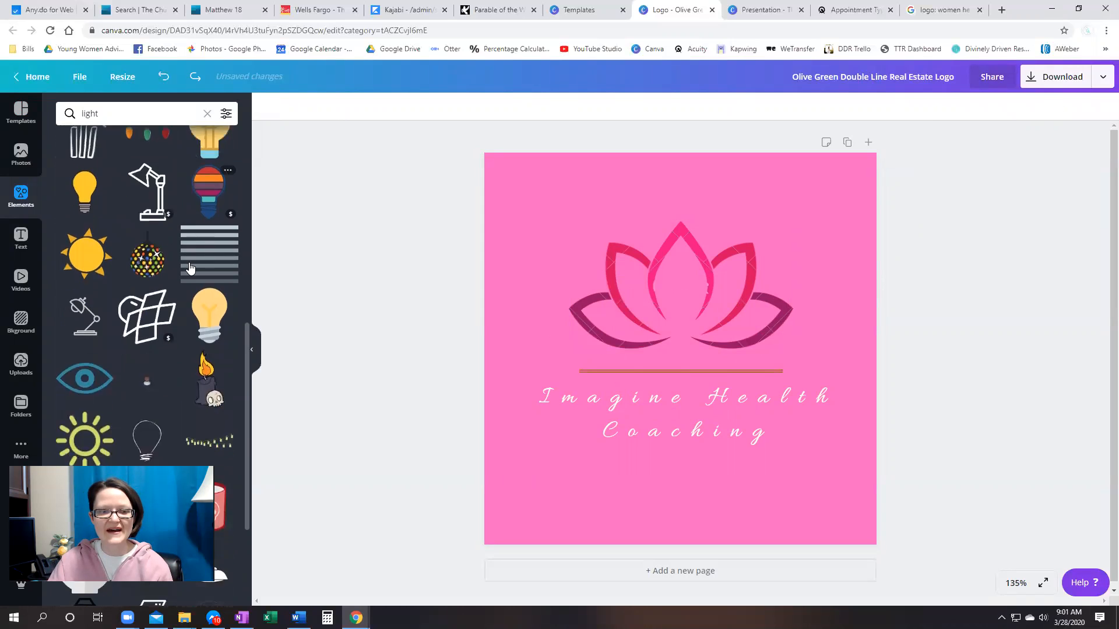
scroll(190, 268, "down", 2)
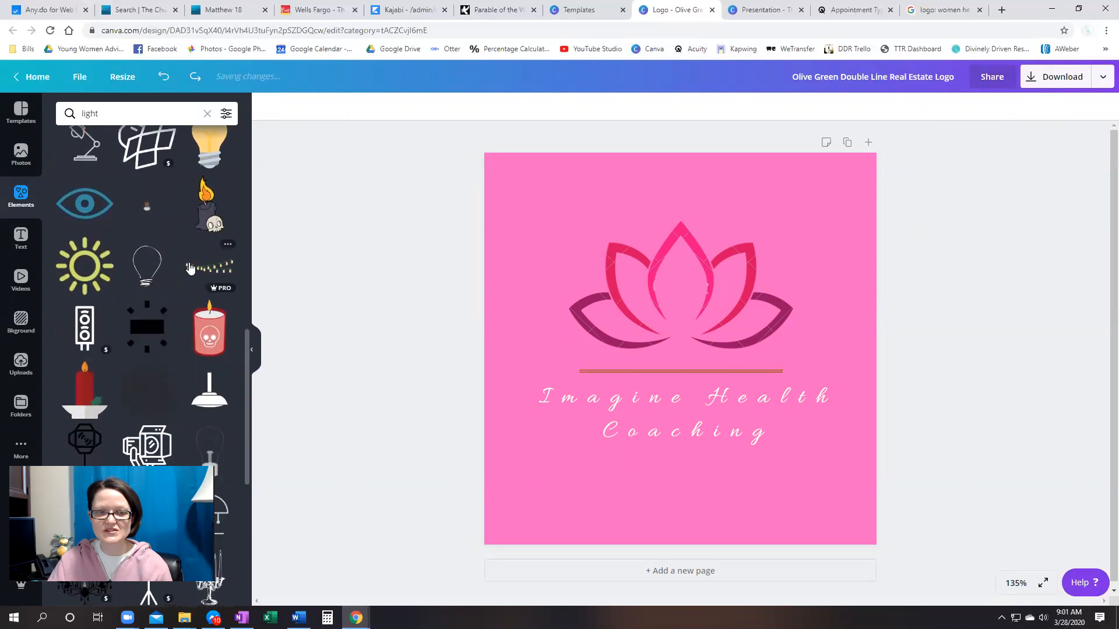
scroll(191, 268, "down", 4)
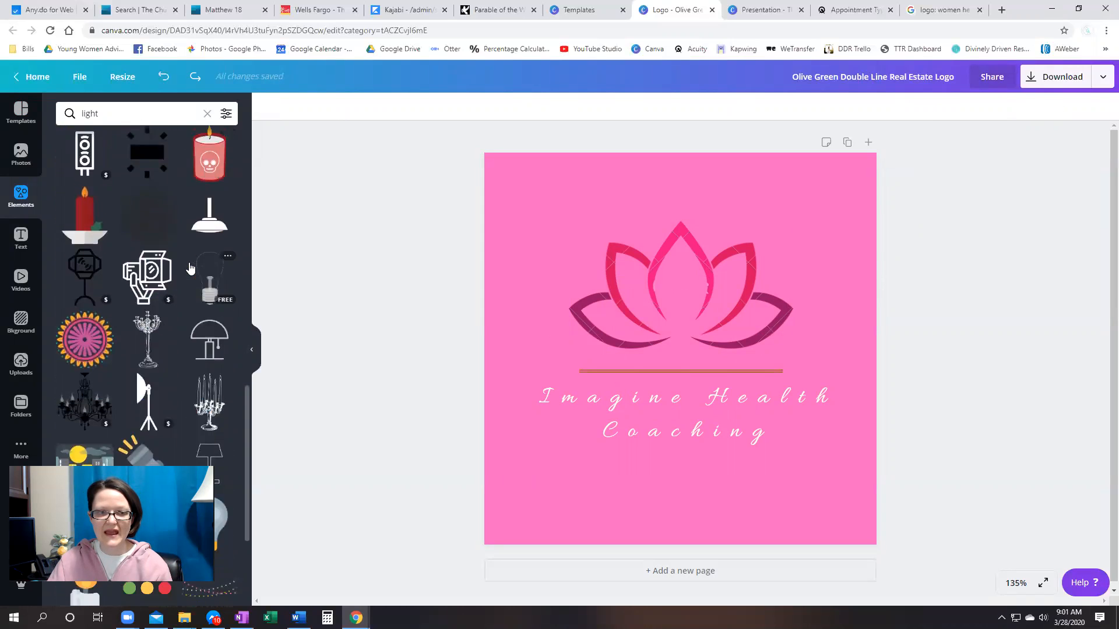
scroll(190, 268, "down", 4)
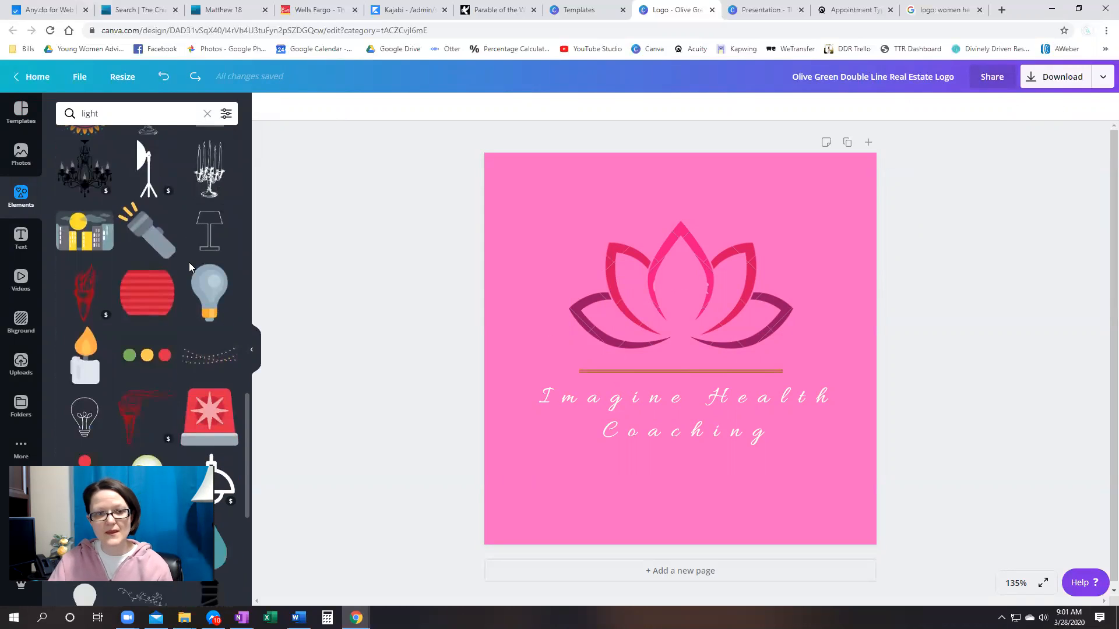
scroll(190, 268, "down", 1)
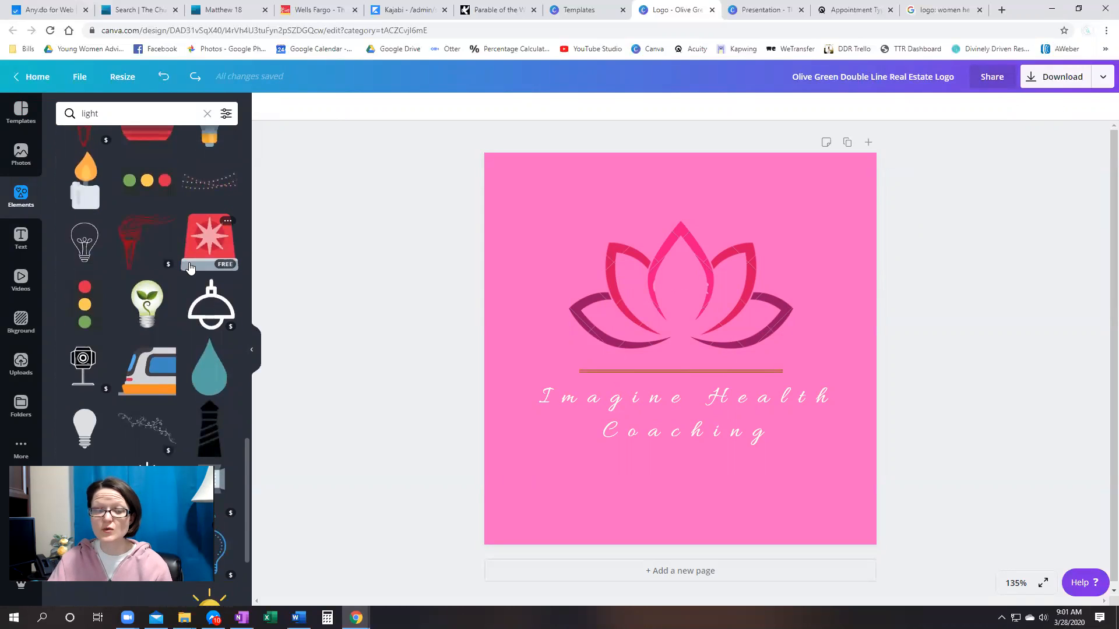
scroll(190, 267, "down", 3)
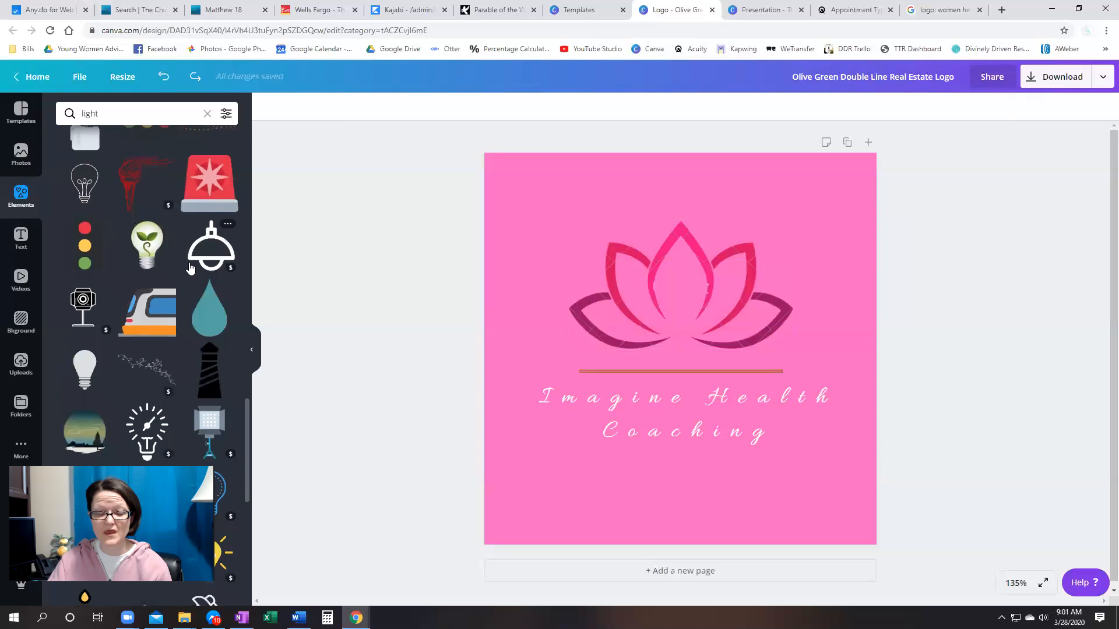
scroll(188, 268, "down", 2)
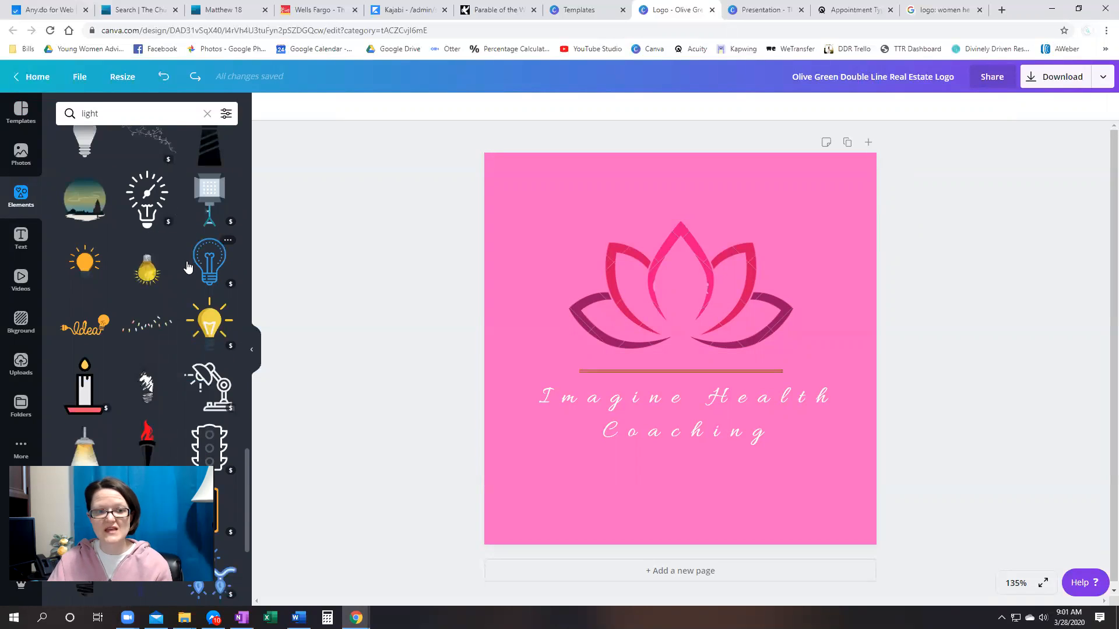
scroll(165, 308, "down", 1)
scroll(163, 313, "down", 6)
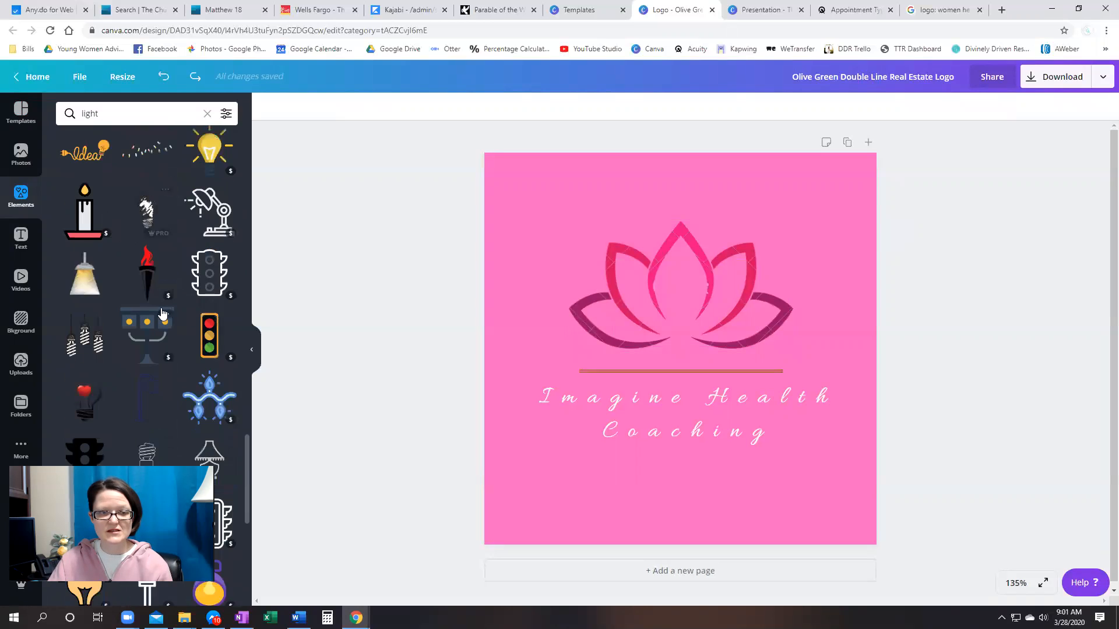
scroll(161, 311, "down", 1)
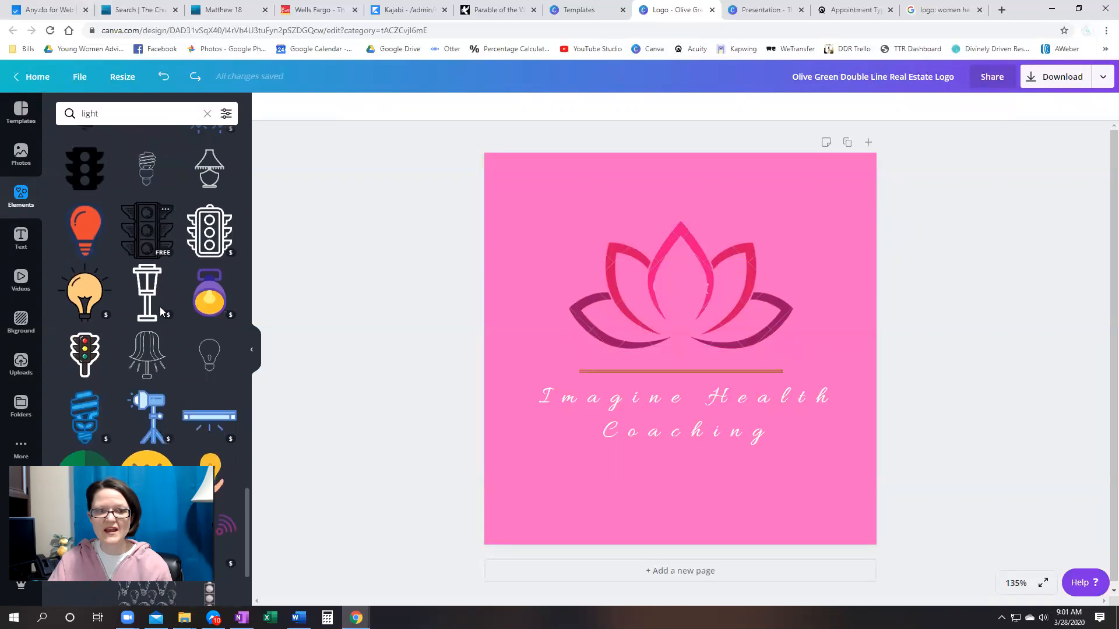
Search the elements for health and look through the resulting graphics for a heart symbol.
left_click(155, 115)
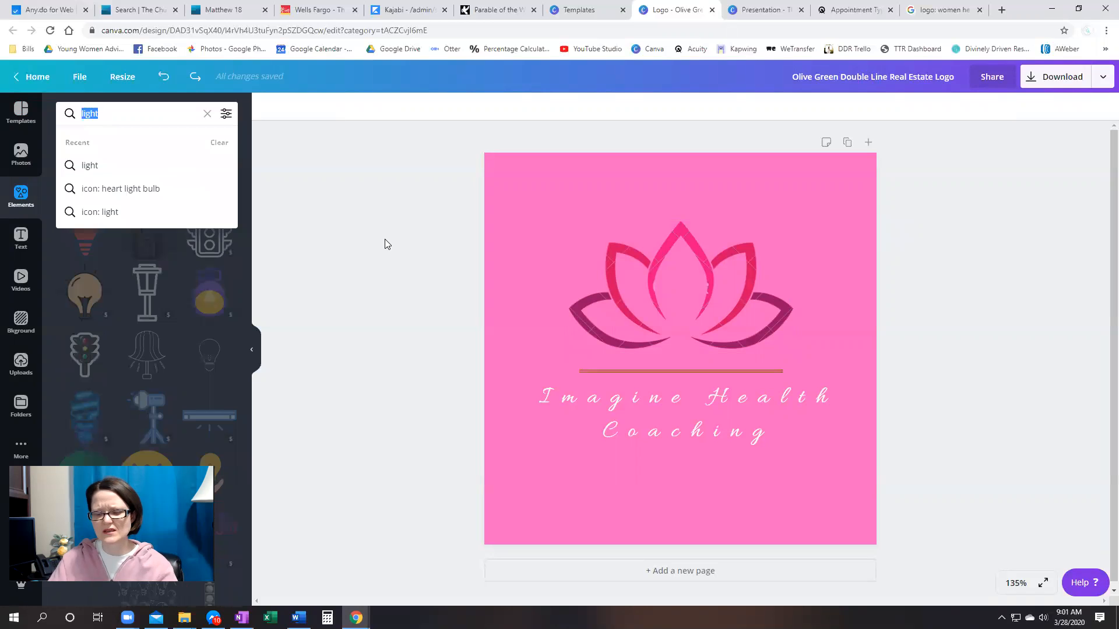
type("health")
key("Return")
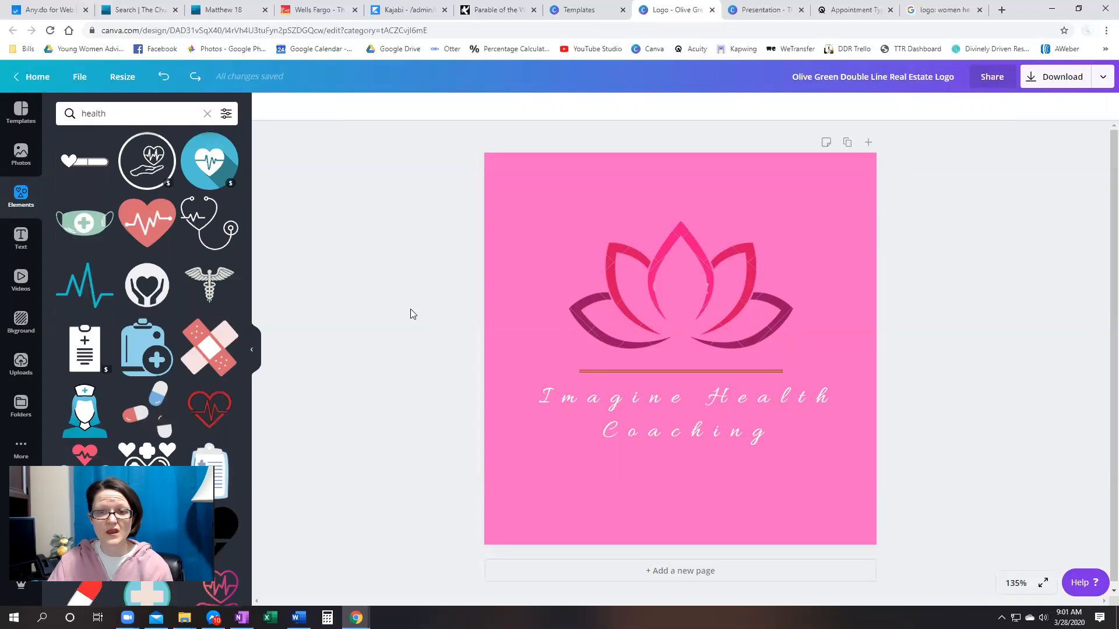
scroll(176, 256, "down", 1)
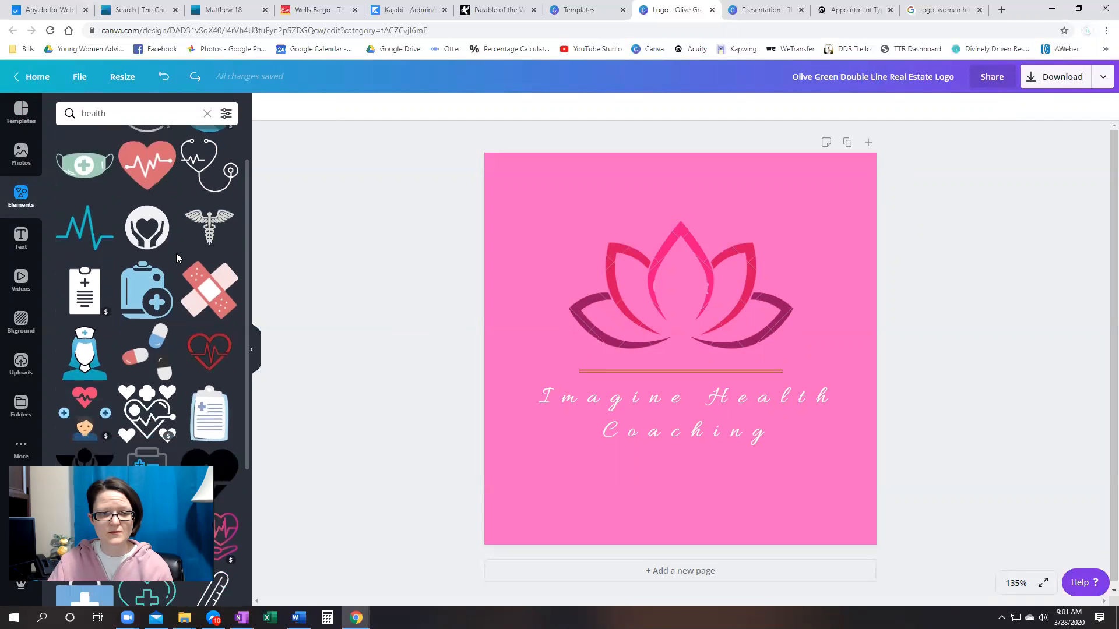
scroll(176, 257, "down", 1)
scroll(176, 252, "down", 1)
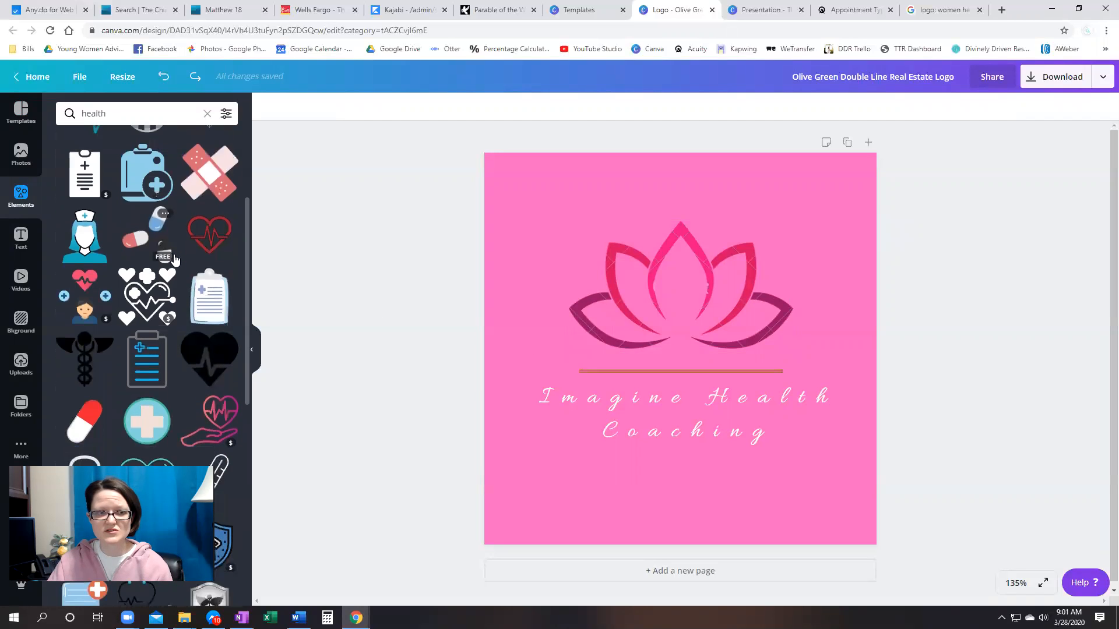
scroll(176, 259, "down", 2)
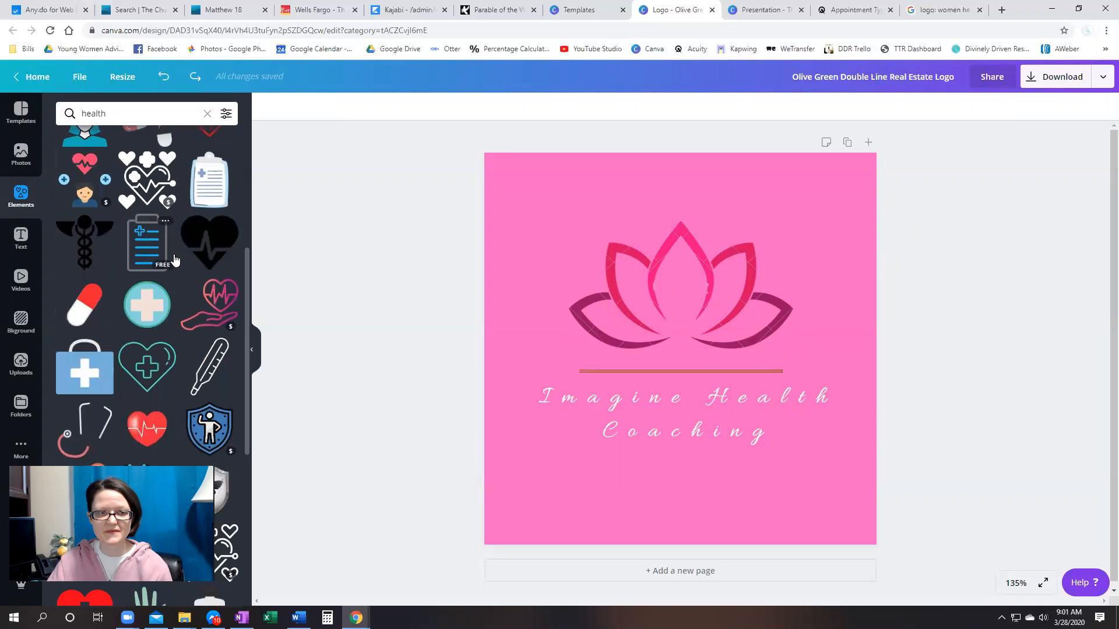
Add the solid black heart with the heartbeat line to the logo and recolour it white.
left_click(214, 248)
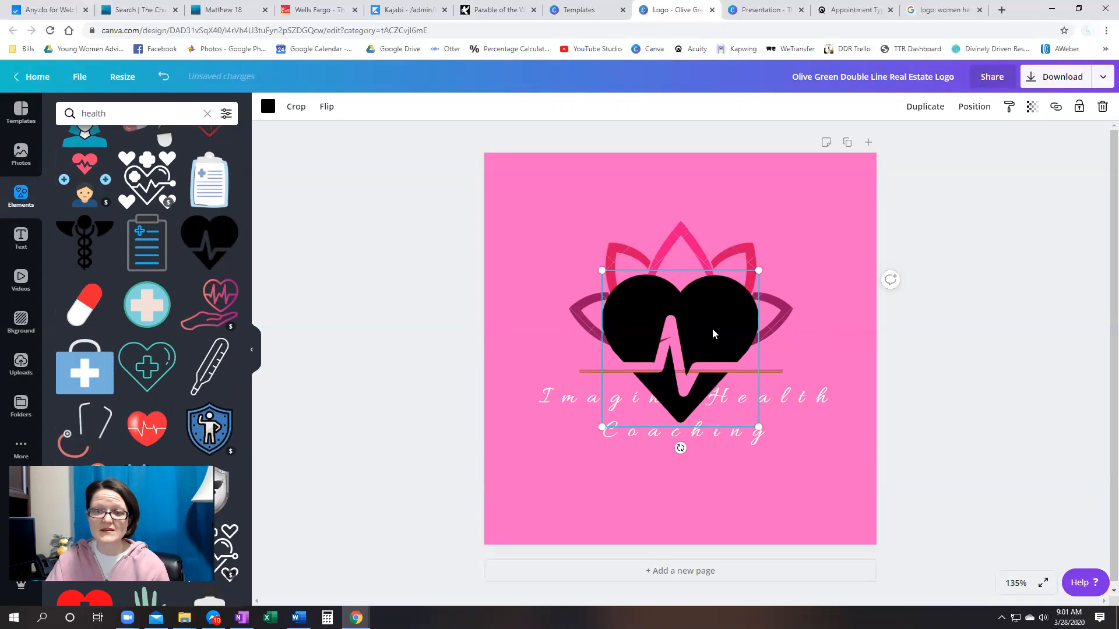
left_click(268, 107)
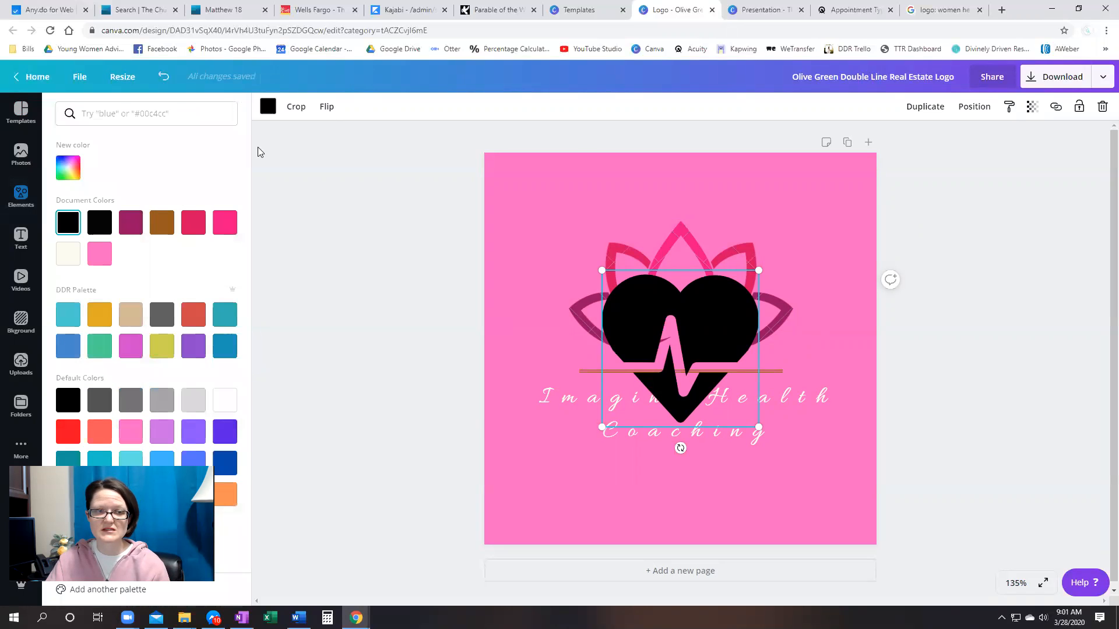
left_click(225, 402)
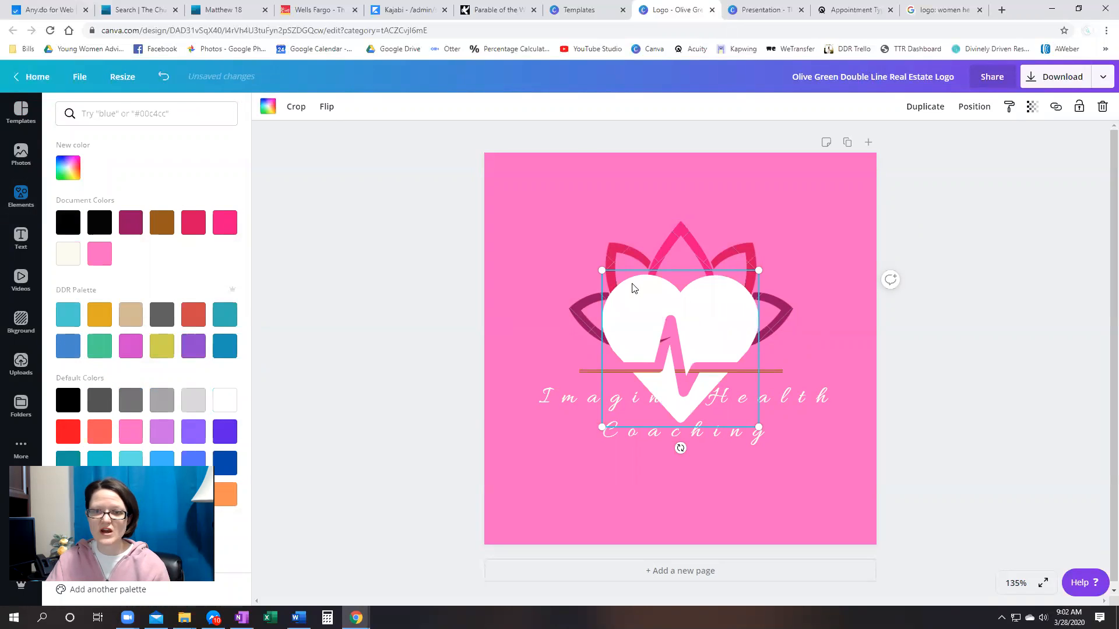
Shrink the white heart to fit at the base of the lotus and recolour it the dark purple of the outermost petals.
left_click_drag(602, 270, 674, 344)
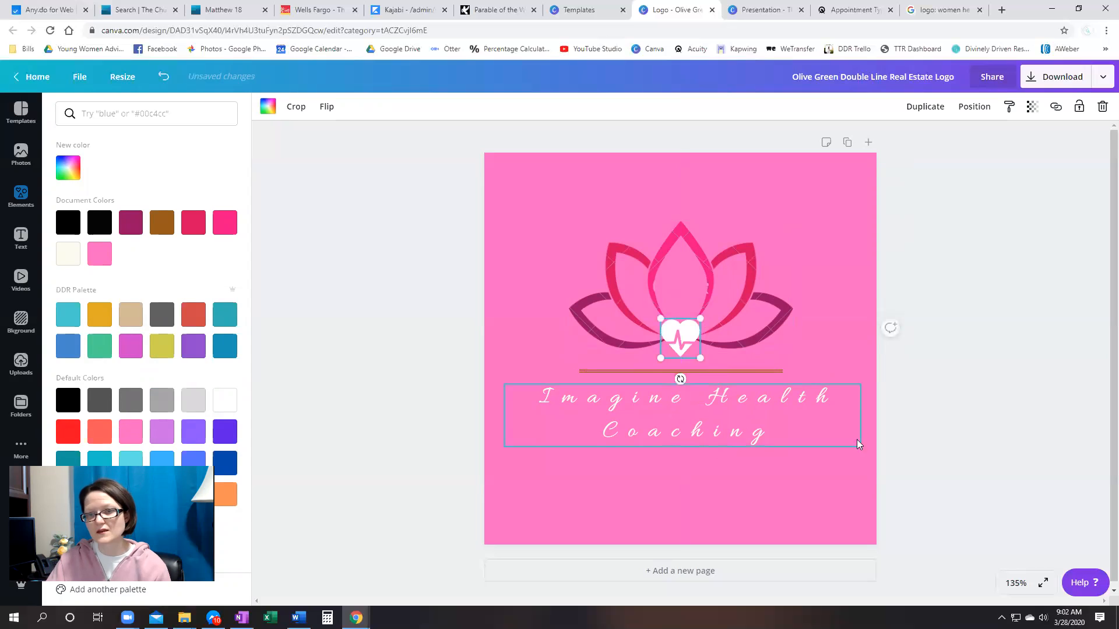
left_click(742, 277)
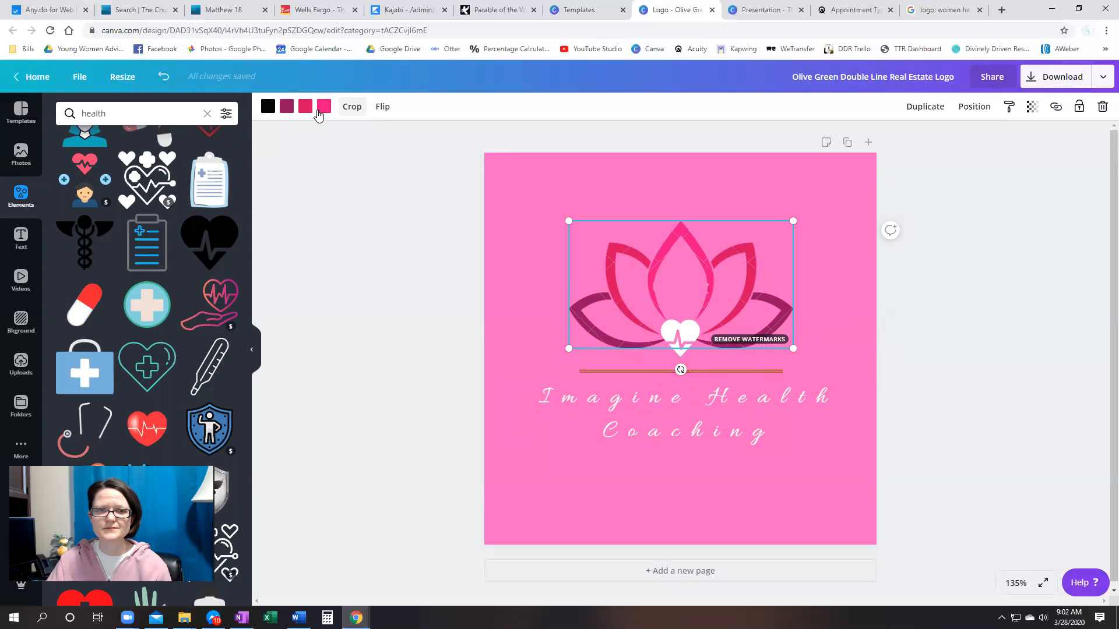
left_click(671, 348)
left_click(268, 107)
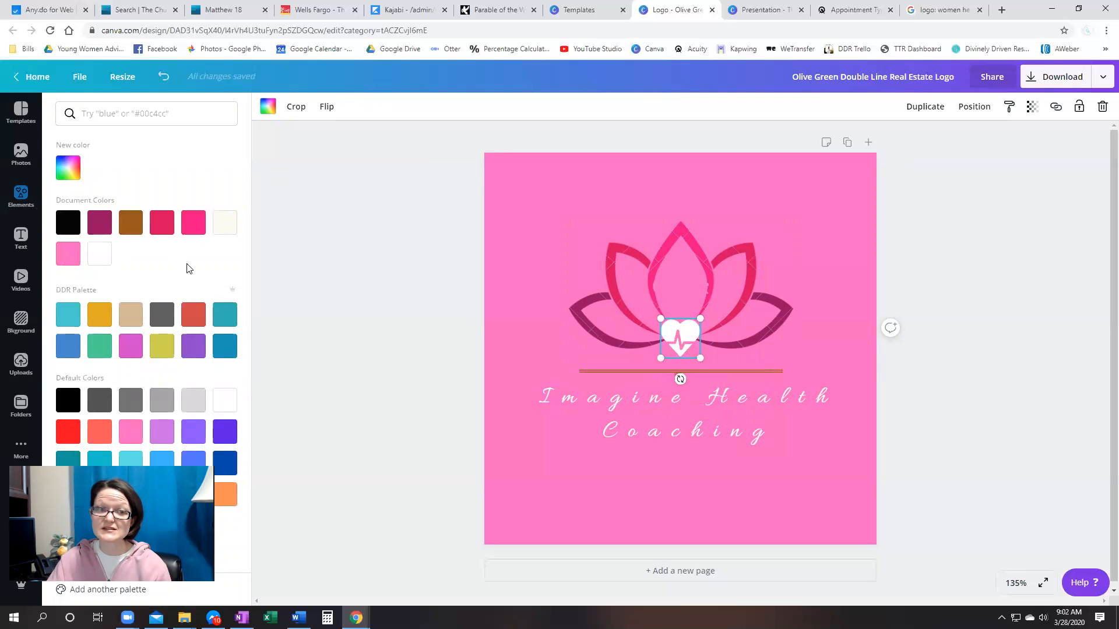
left_click(100, 223)
left_click(879, 381)
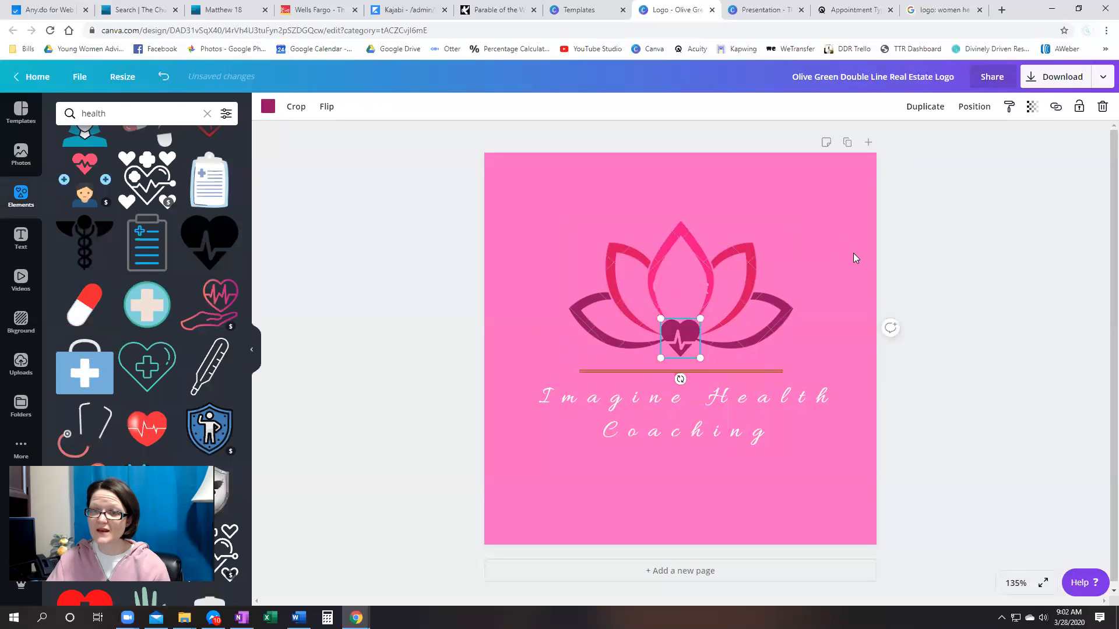
left_click(854, 293)
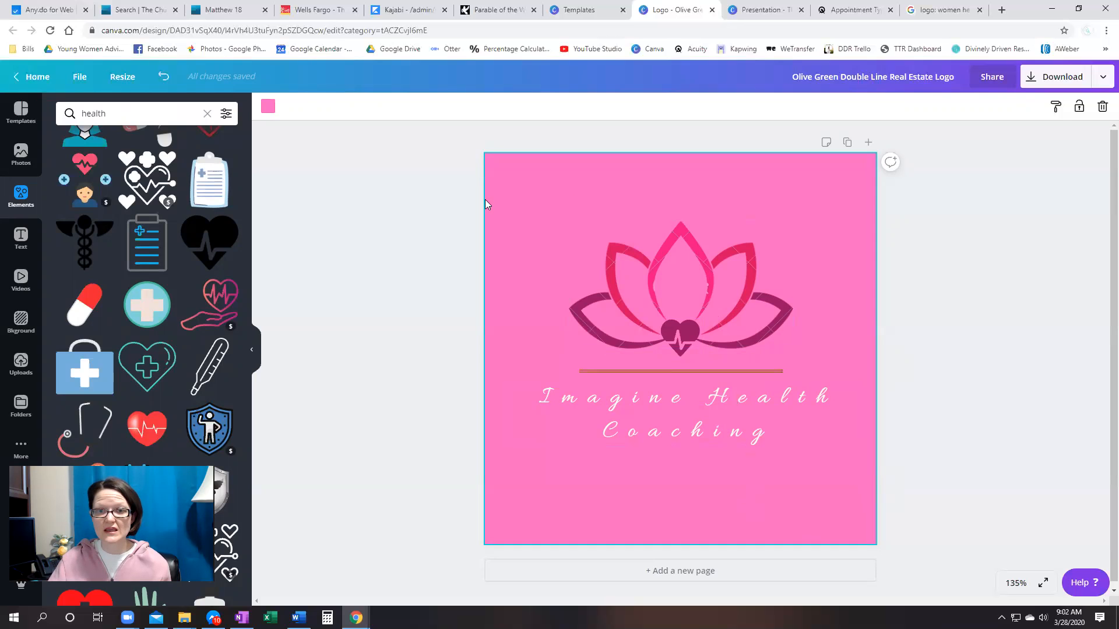
Enlarge the lotus, heart, divider line and text together to nearly the full logo width and recentre them on the background.
left_click_drag(502, 200, 880, 508)
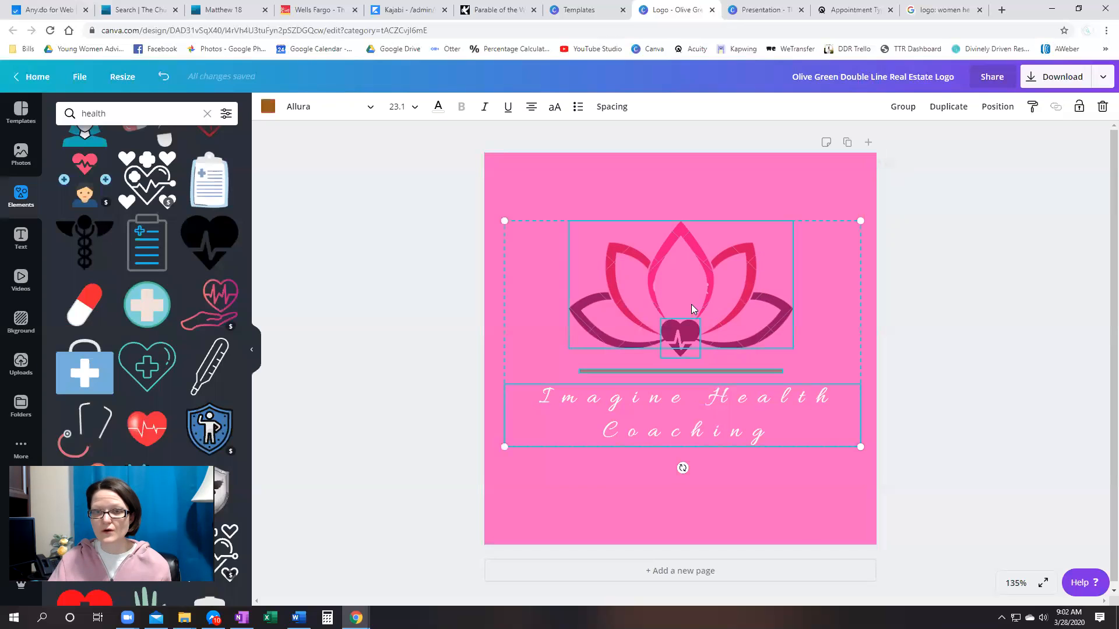
left_click_drag(505, 221, 453, 188)
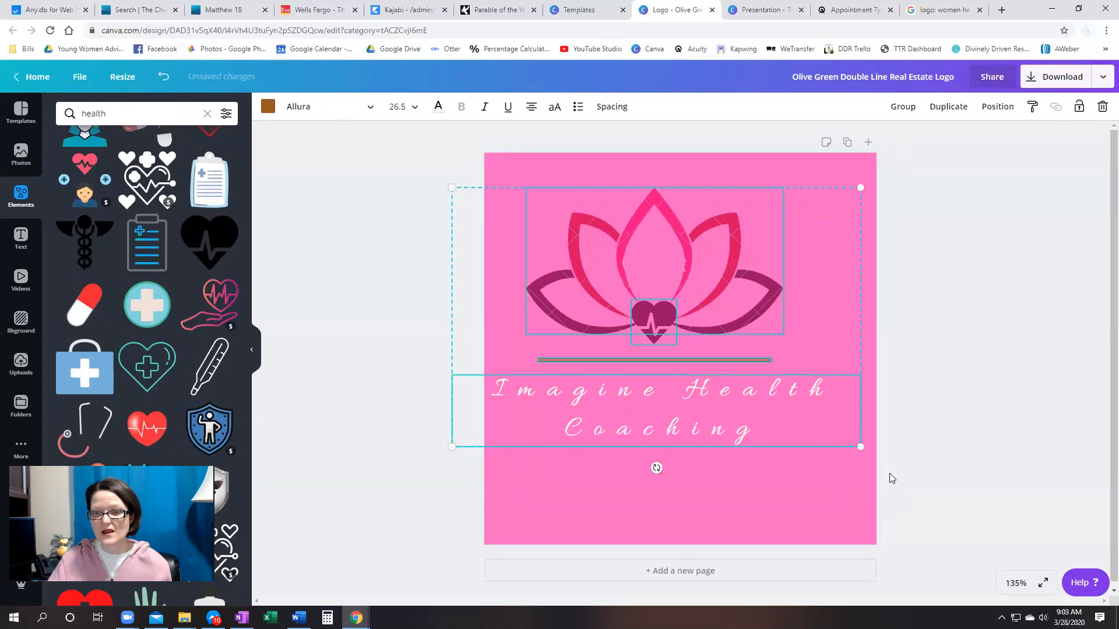
left_click_drag(859, 448, 877, 463)
left_click_drag(702, 219, 707, 221)
left_click(762, 167)
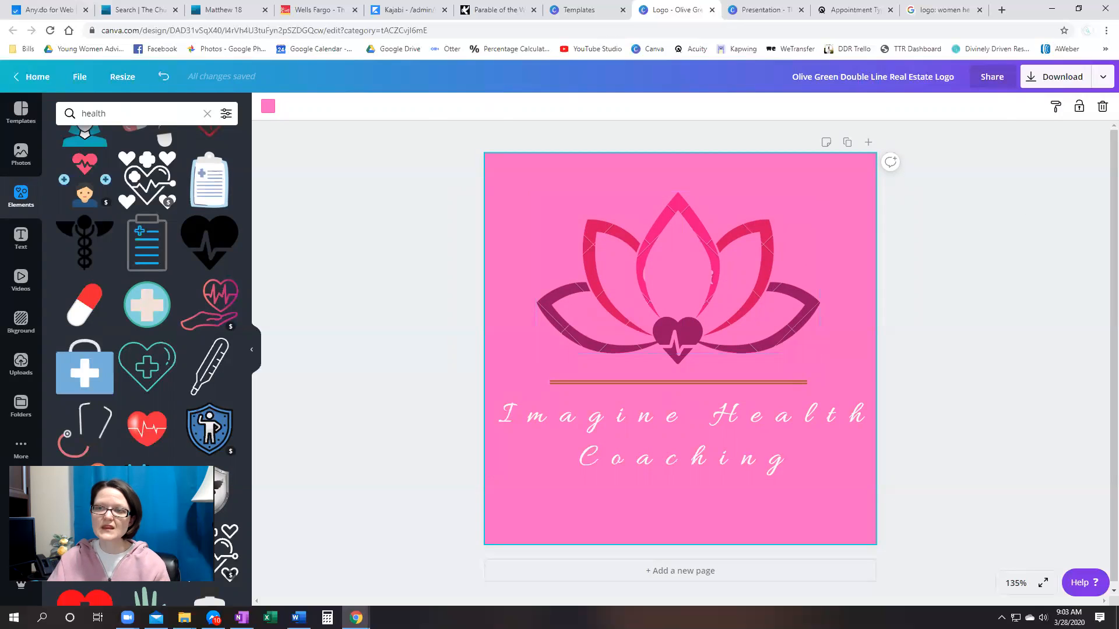
Review the download settings and available file types for the logo, keep PNG selected, and close them without downloading.
left_click(1100, 85)
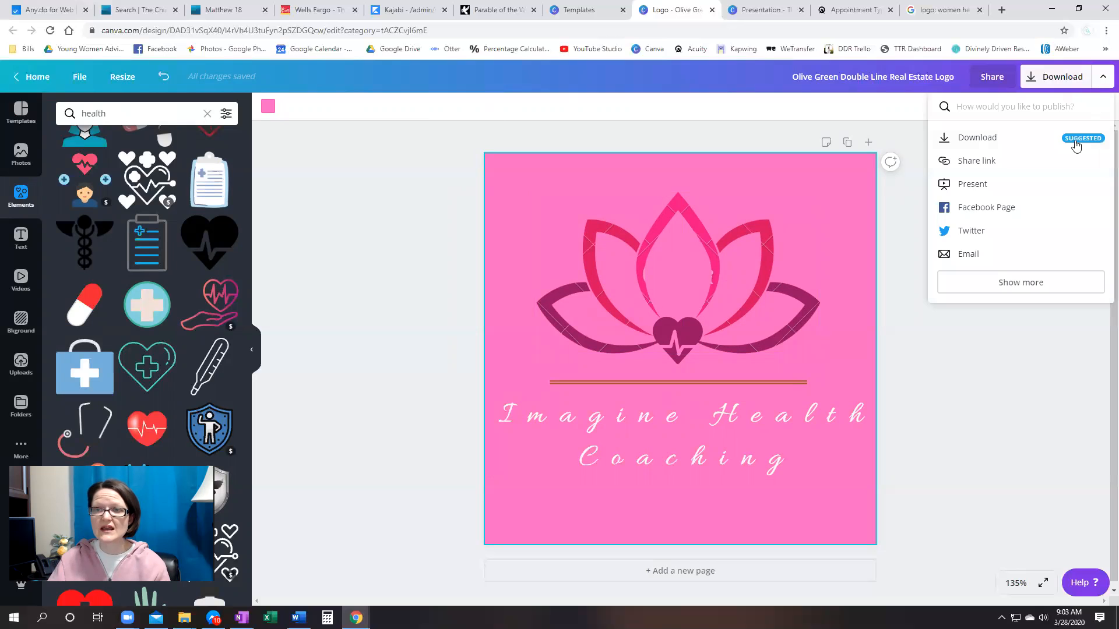
left_click(1019, 138)
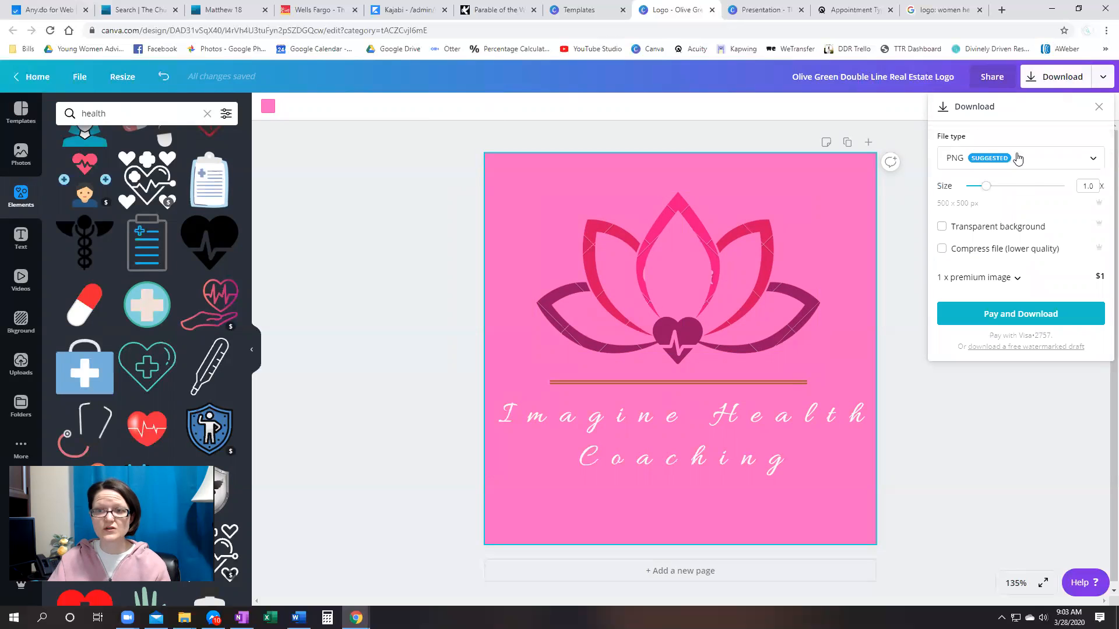
left_click(1014, 158)
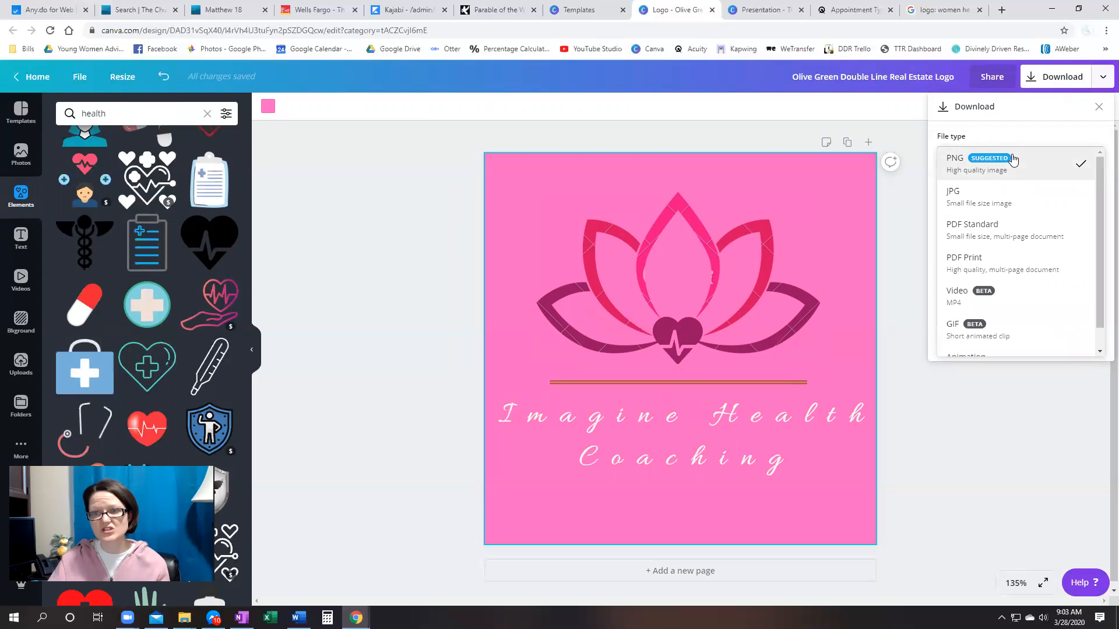
left_click(1014, 159)
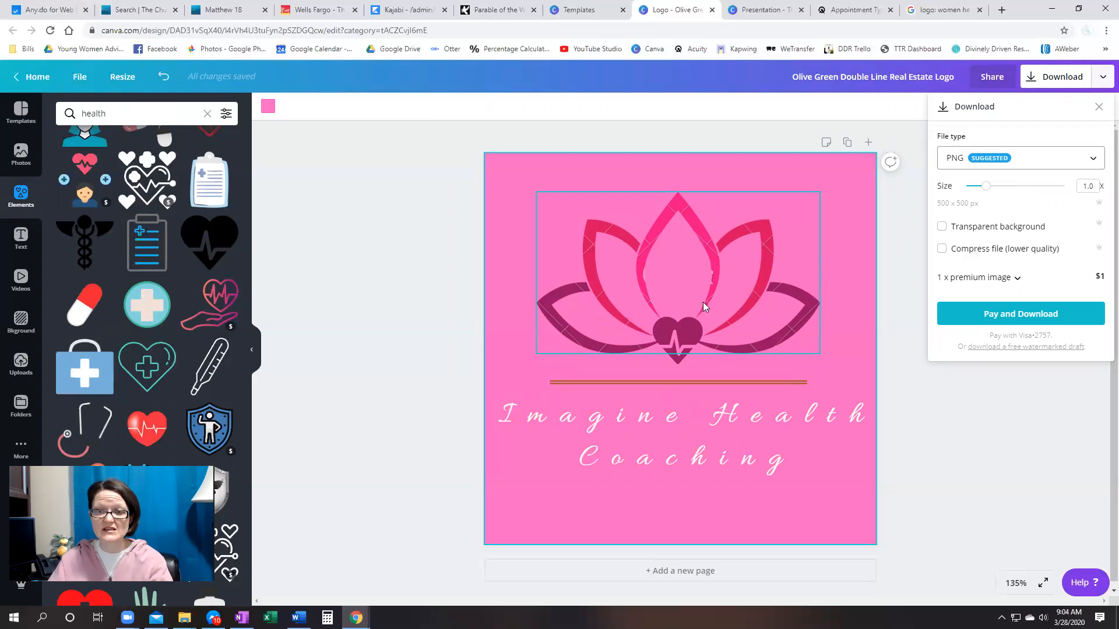
left_click(572, 166)
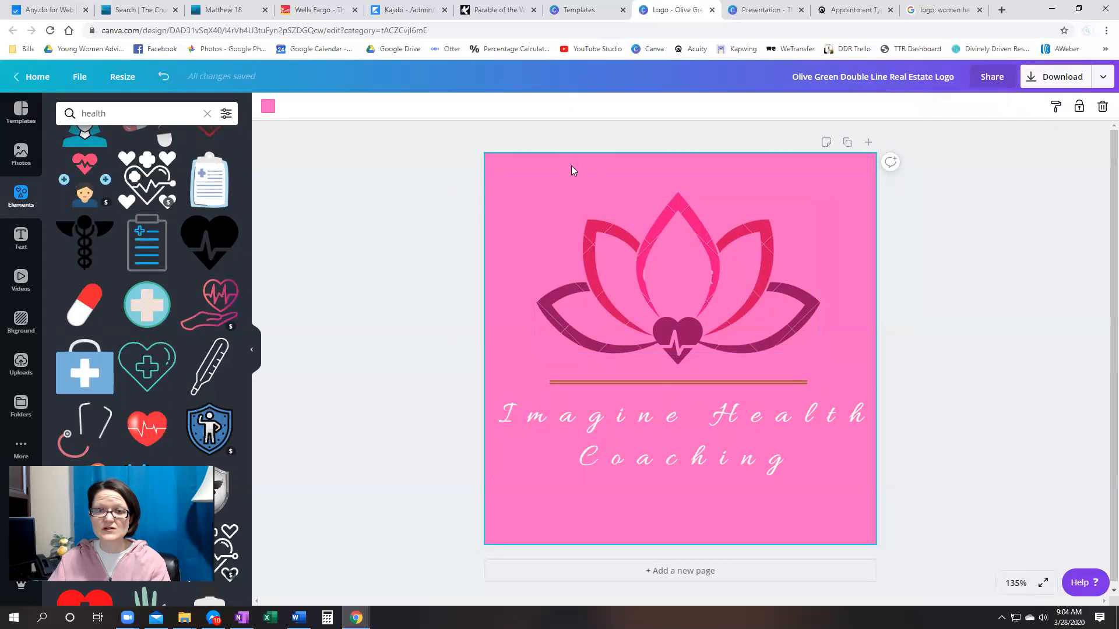